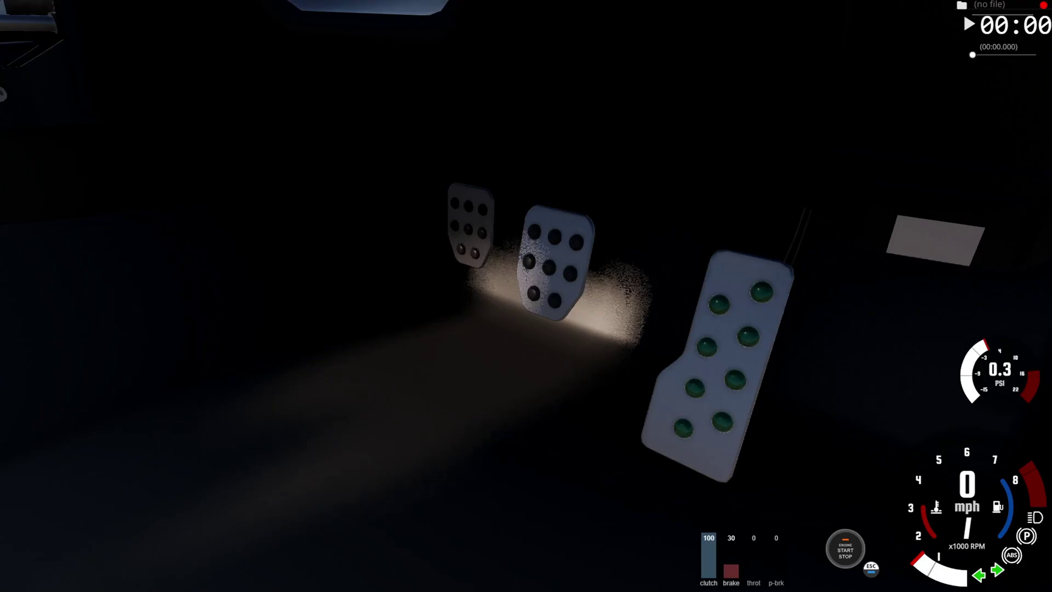
Work the throttle and brake while watching the pedals, and turn the steering wheel left from the driver's view.
{"action": "key", "text": "w"}
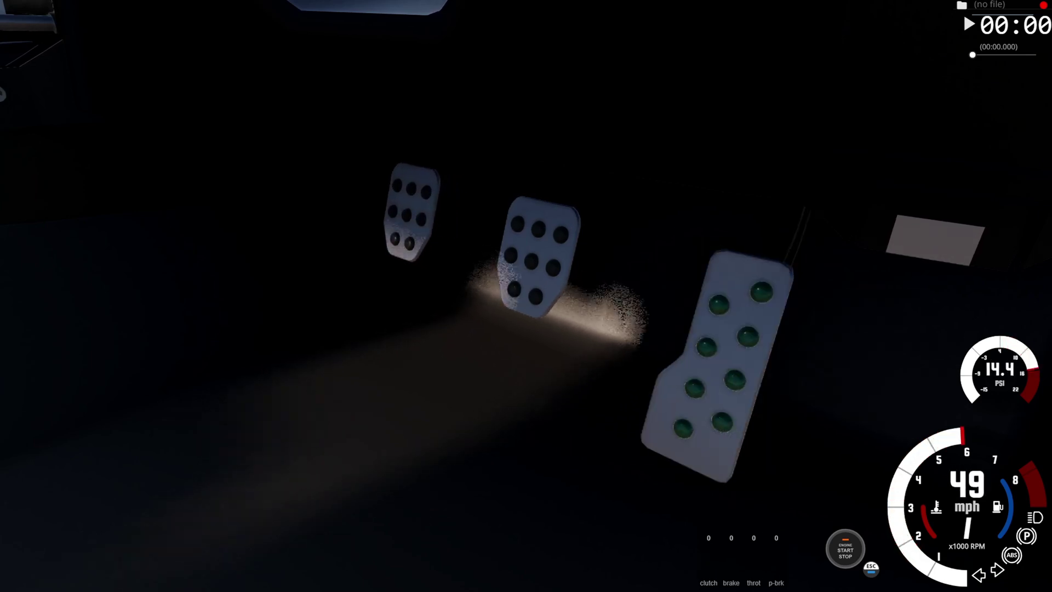
{"action": "key", "text": "Down"}
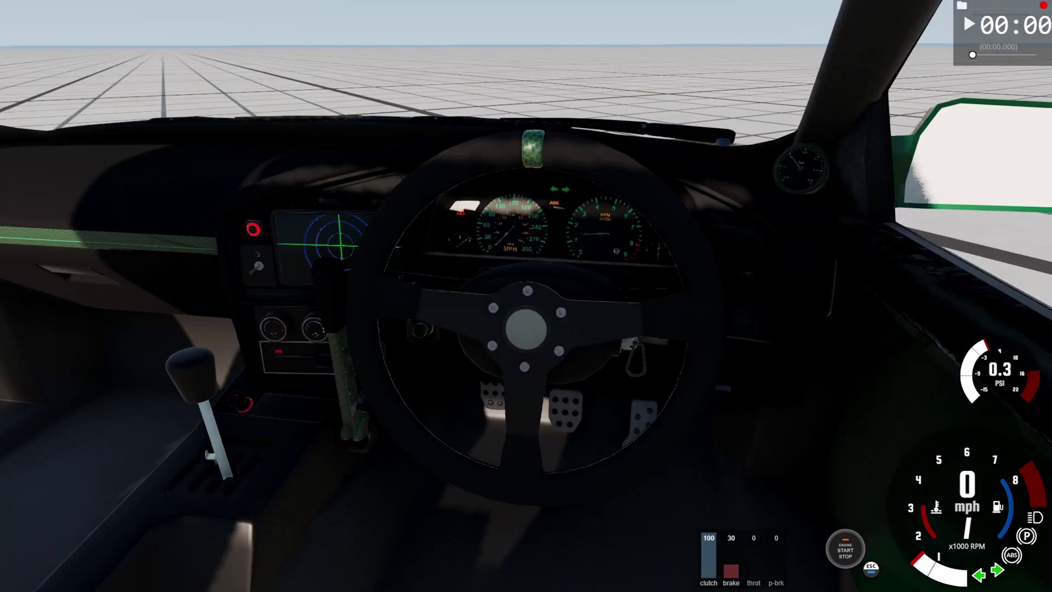
{"action": "key", "text": "Left"}
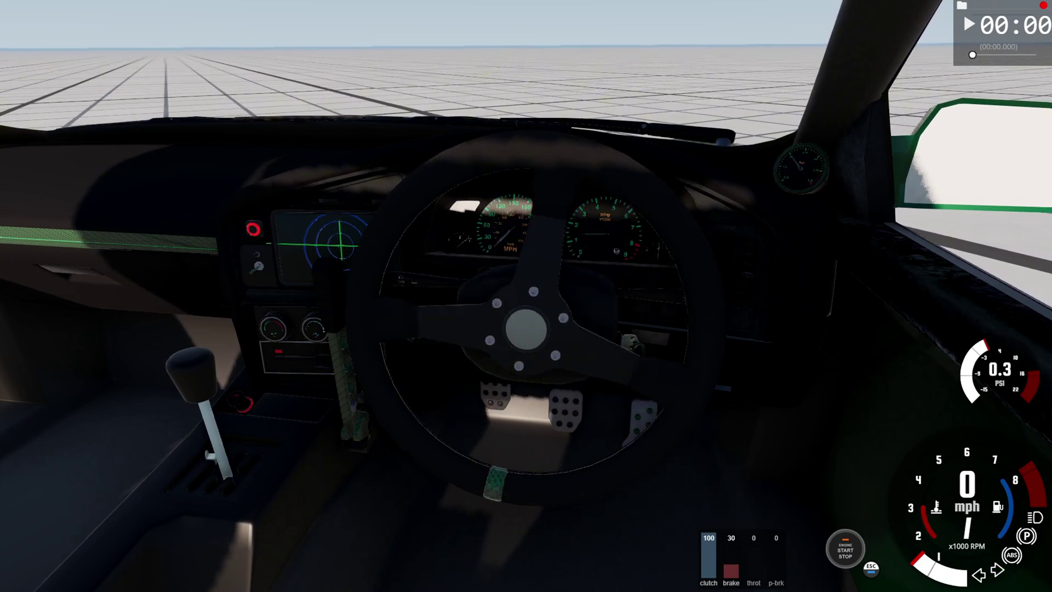
{"action": "key", "text": "Left"}
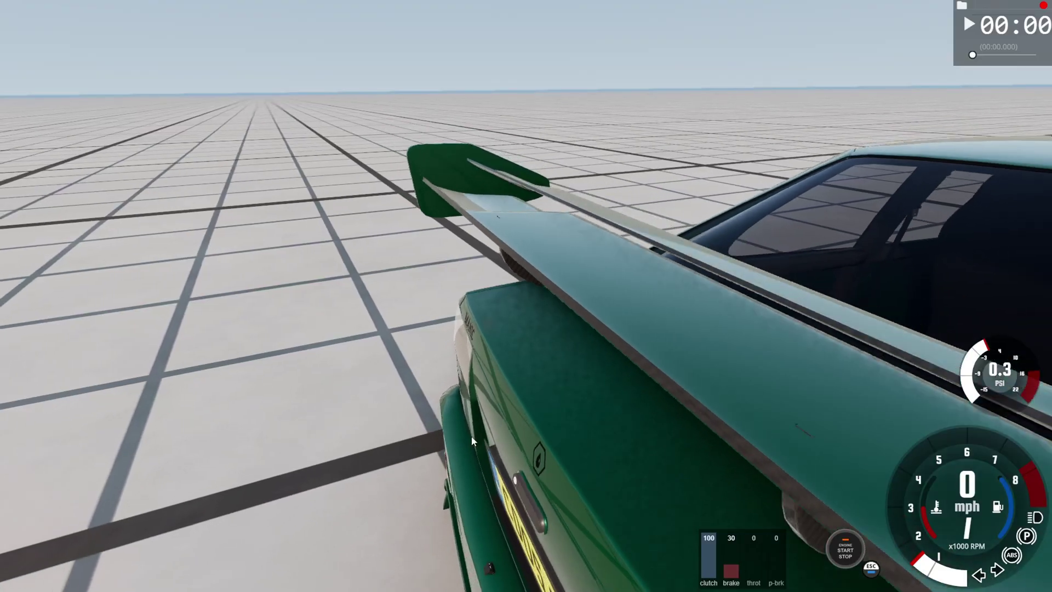
Inspect the green car's rear wing up close from behind and from above the trunk.
{"action": "key", "text": "d"}
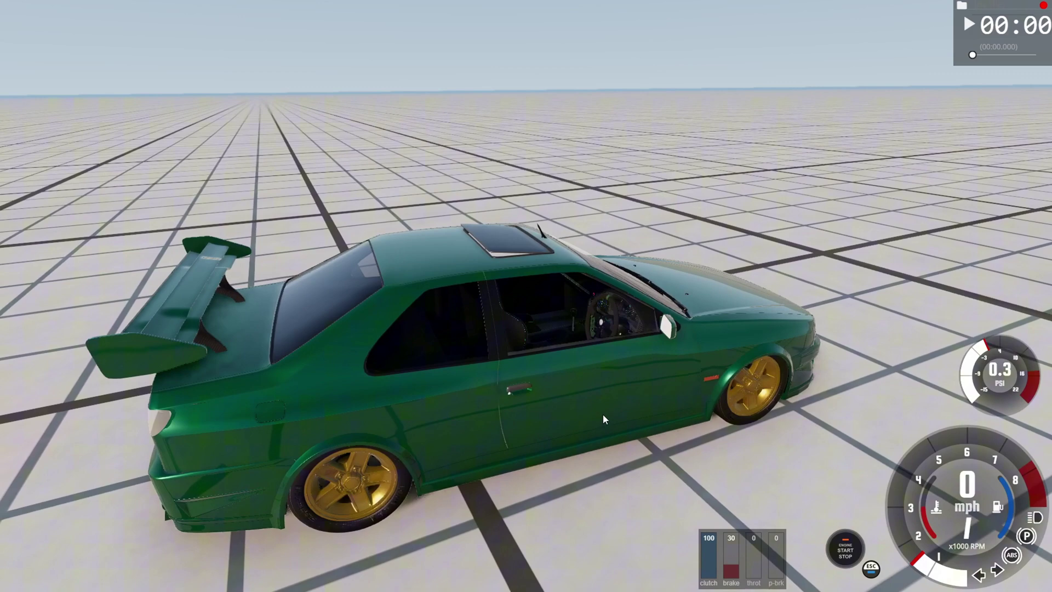
{"action": "key", "text": "d"}
{"action": "key", "text": "w"}
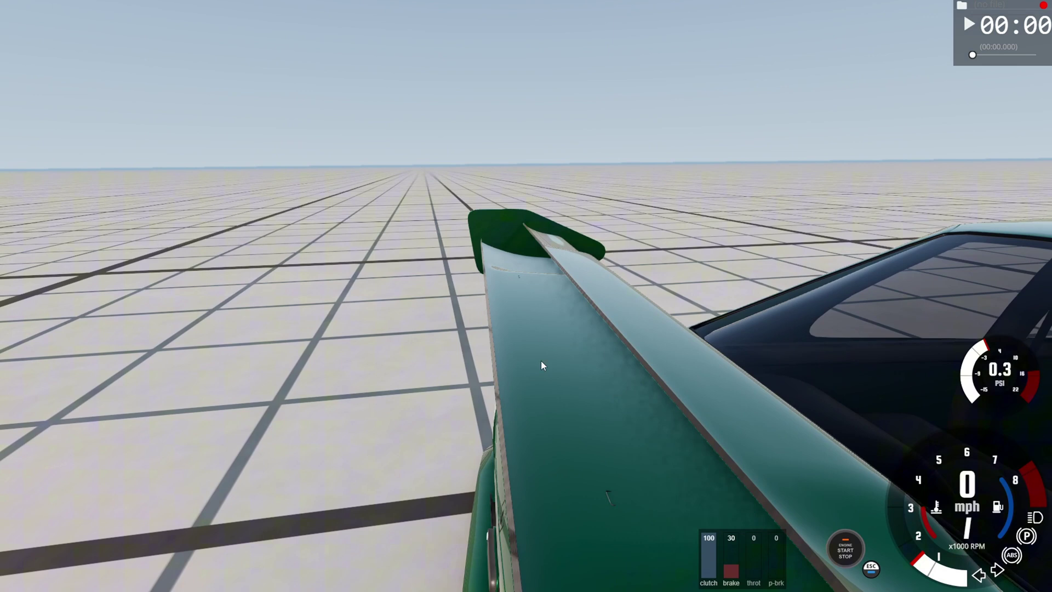
{"action": "key", "text": "d"}
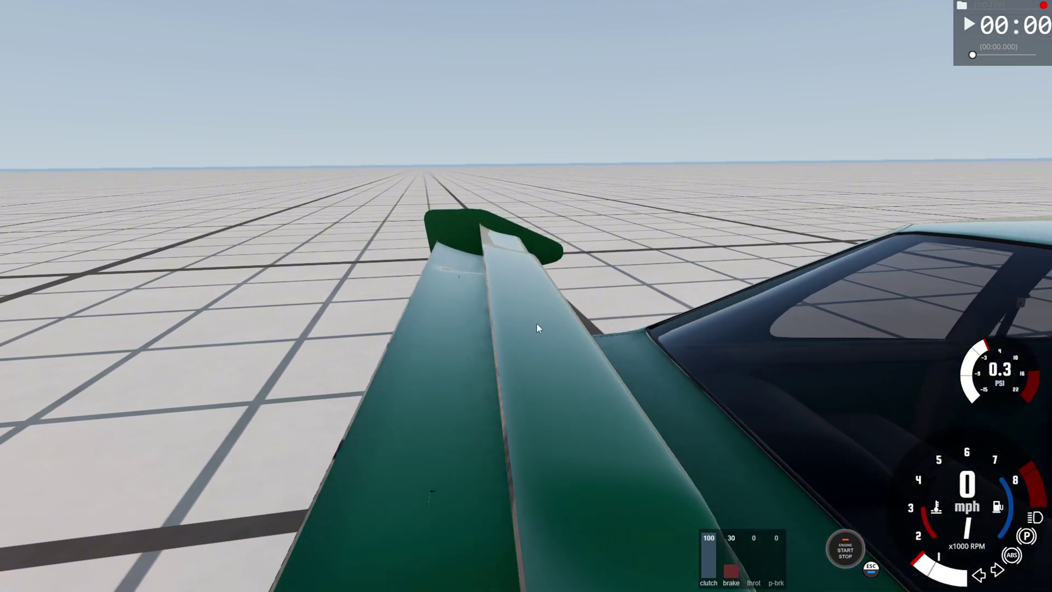
{"action": "key", "text": "w"}
{"action": "key", "text": "a"}
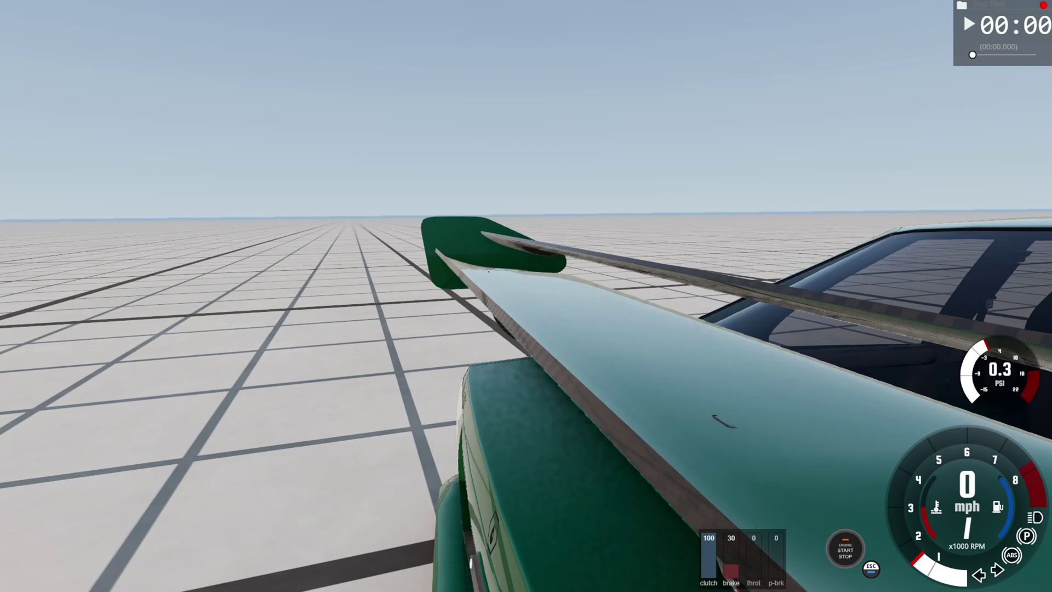
Accelerate the car to high speed and brake hard while observing the active rear wing.
{"action": "key", "text": "Up"}
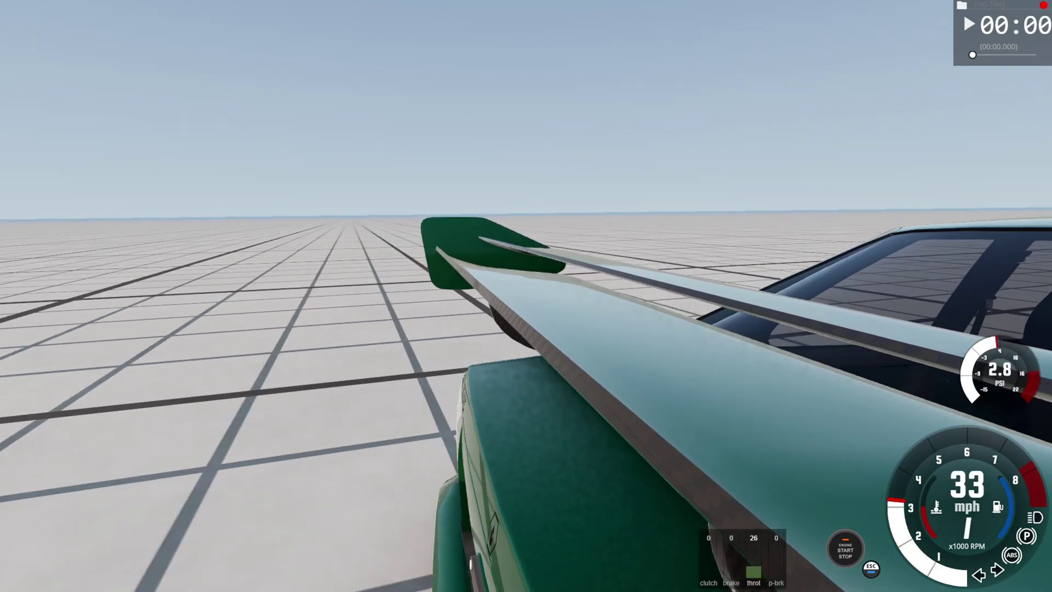
{"action": "key", "text": "Up"}
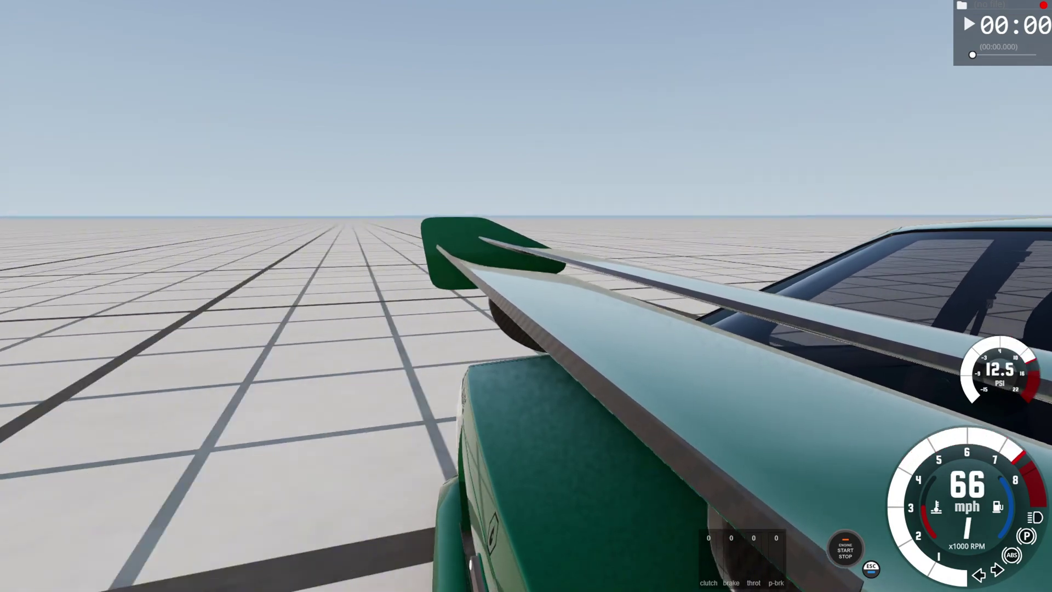
{"action": "key", "text": "Up"}
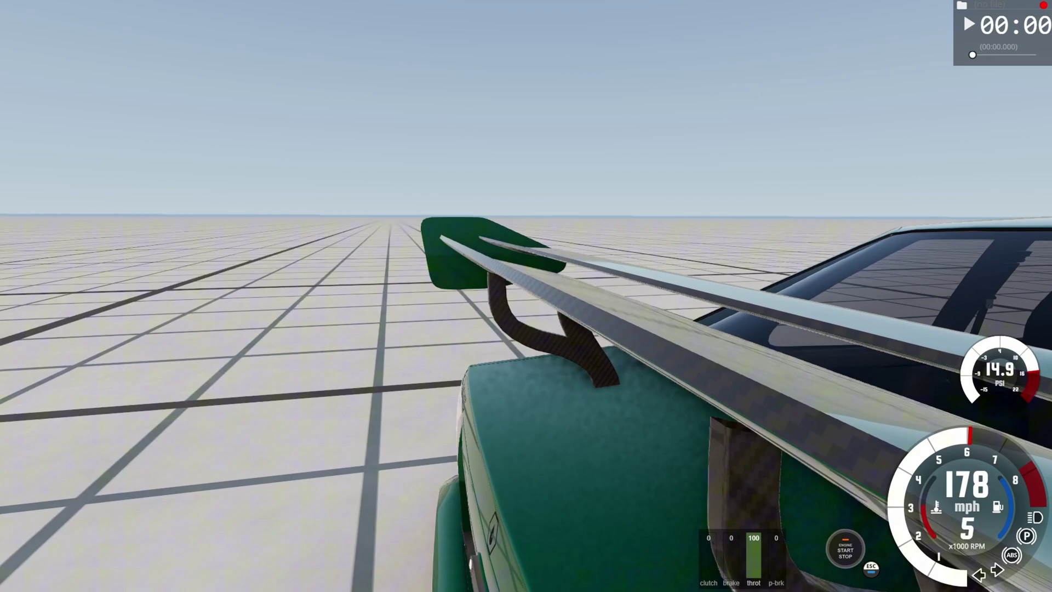
{"action": "key", "text": "Down"}
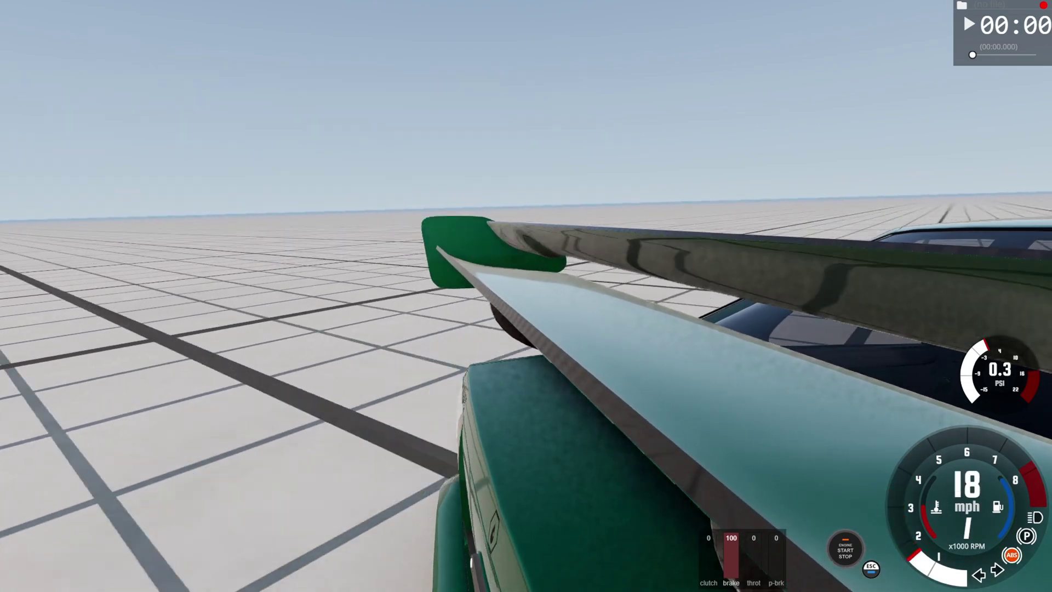
Observe the whole car from its rear side while accelerating, turning left and braking.
{"action": "key", "text": "s"}
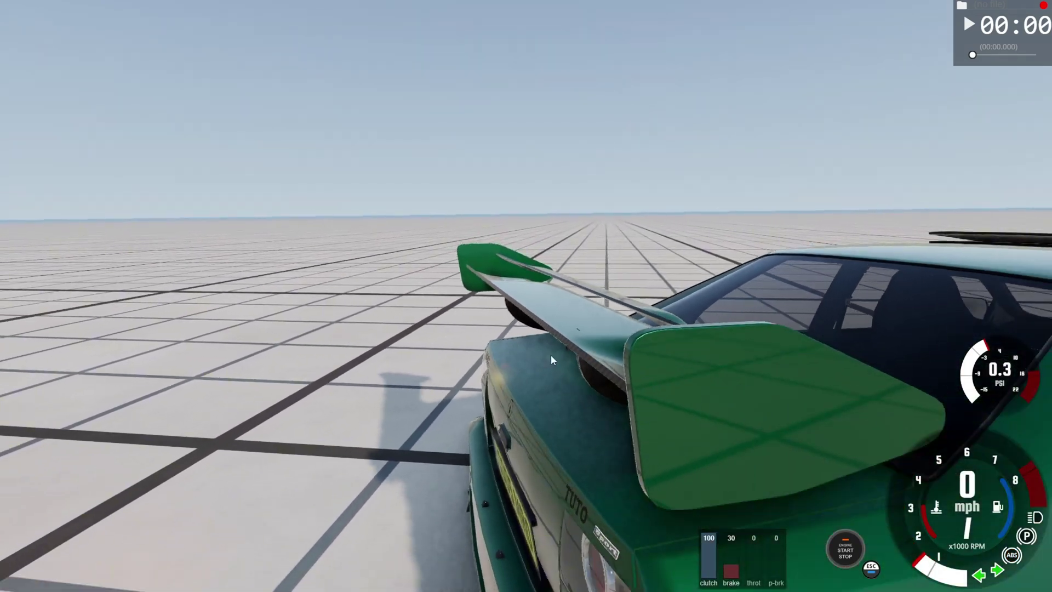
{"action": "key", "text": "s"}
{"action": "left_click_drag", "start_coordinate": [590, 343], "coordinate": [654, 379]}
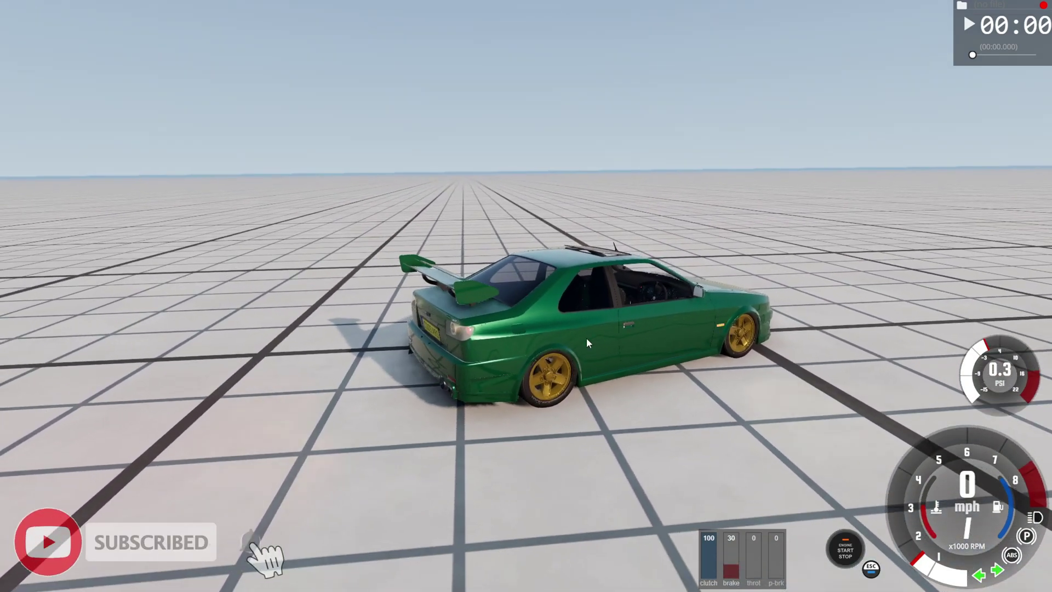
{"action": "key", "text": "Up"}
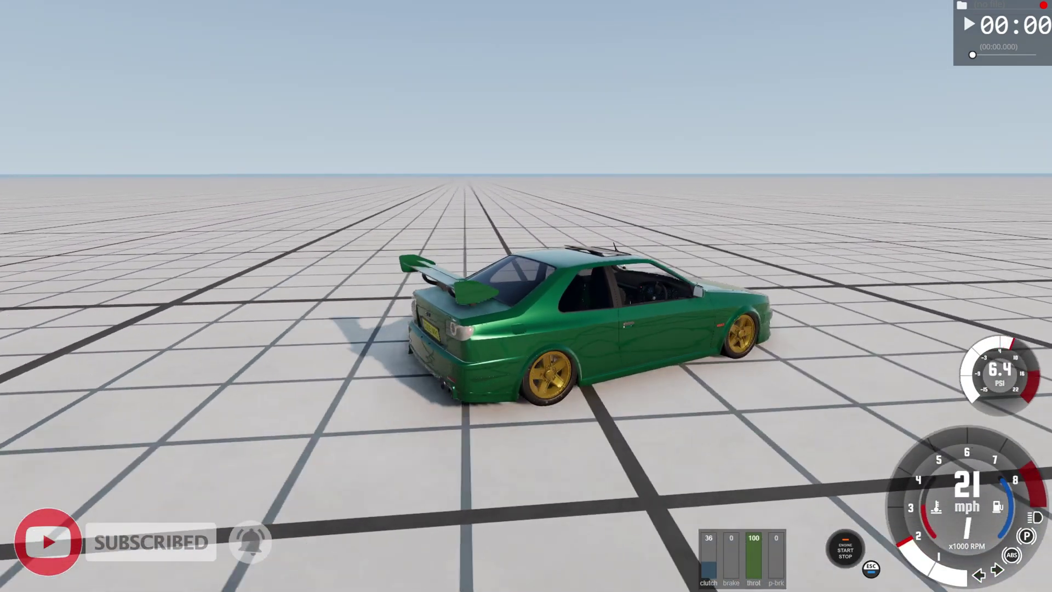
{"action": "key", "text": "Left"}
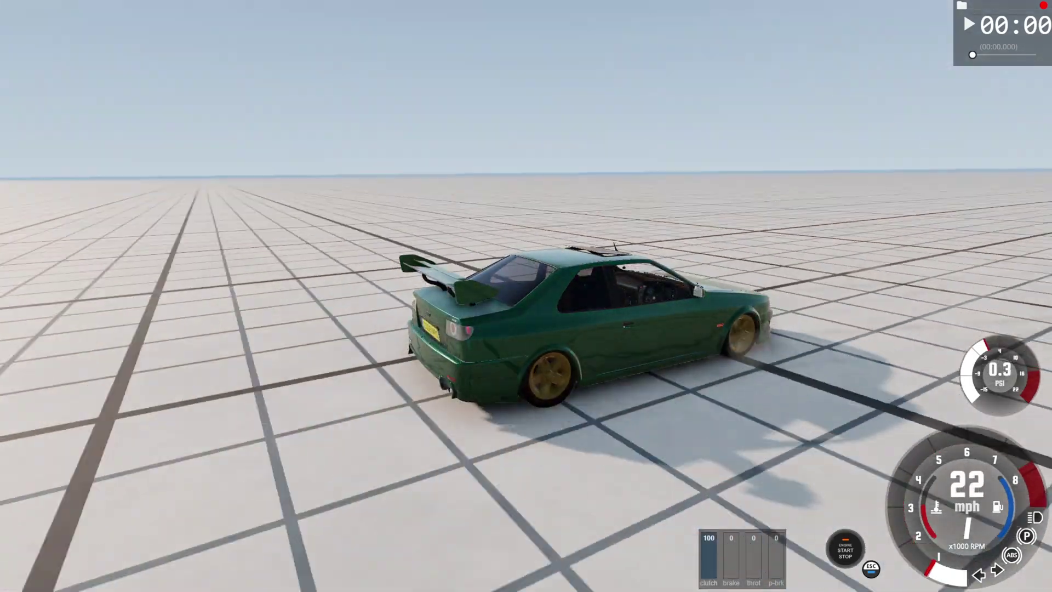
{"action": "key", "text": "Up"}
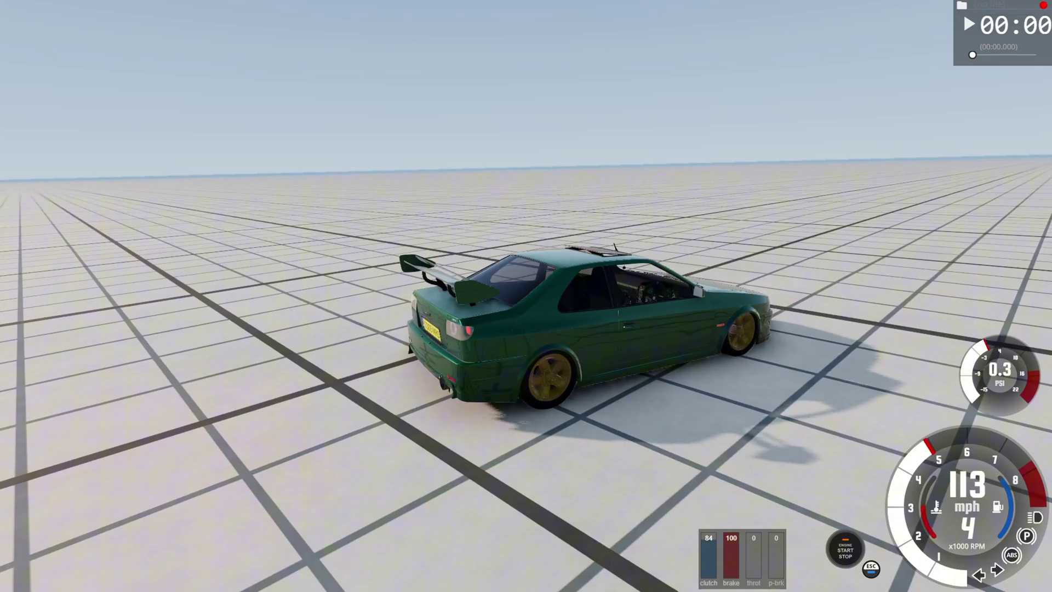
{"action": "key", "text": "Down"}
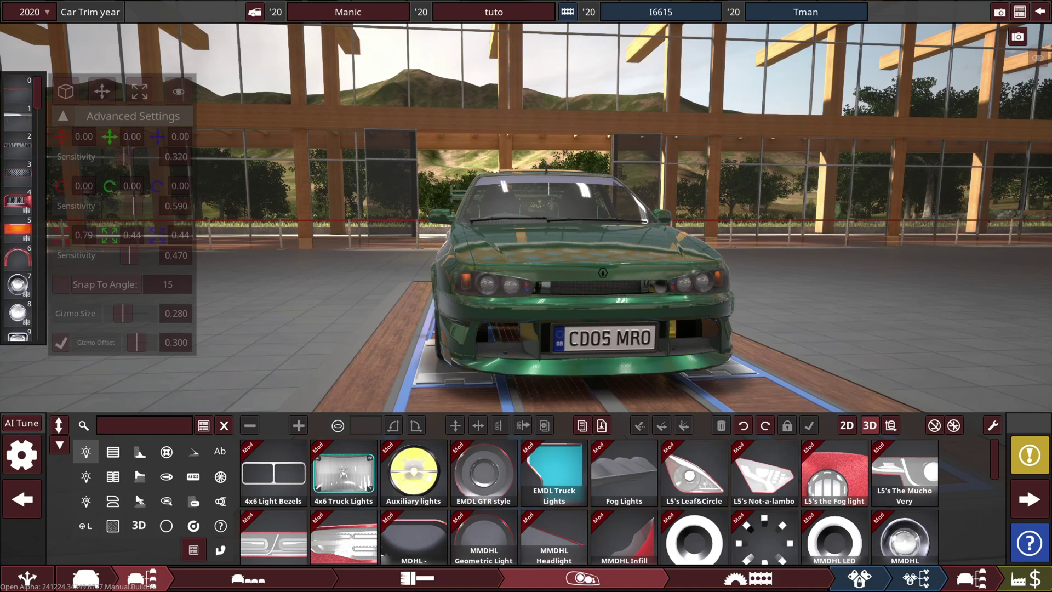
Switch to Automation and examine the green car's exterior from the front, side and rear.
{"action": "left_click_drag", "start_coordinate": [285, 253], "coordinate": [374, 268]}
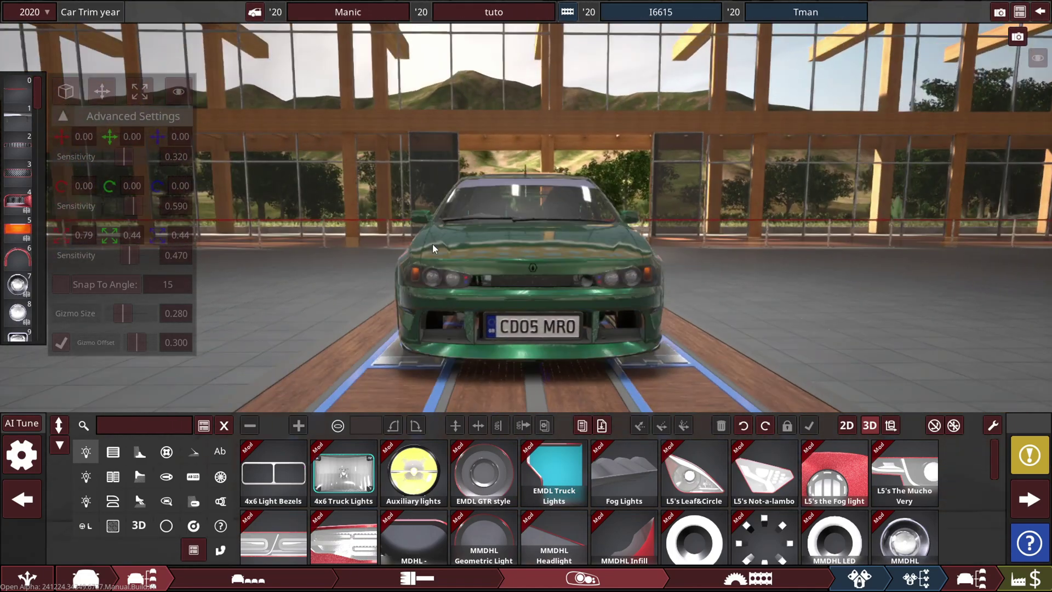
{"action": "left_click_drag", "start_coordinate": [432, 244], "coordinate": [405, 235]}
{"action": "left_click_drag", "start_coordinate": [463, 296], "coordinate": [529, 274]}
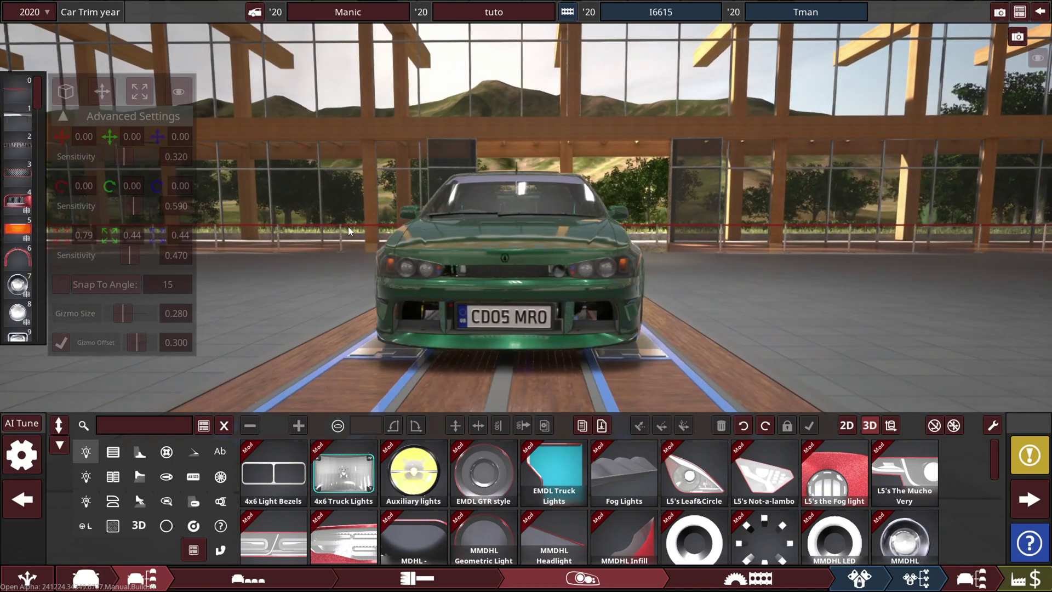
{"action": "left_click_drag", "start_coordinate": [348, 226], "coordinate": [742, 307]}
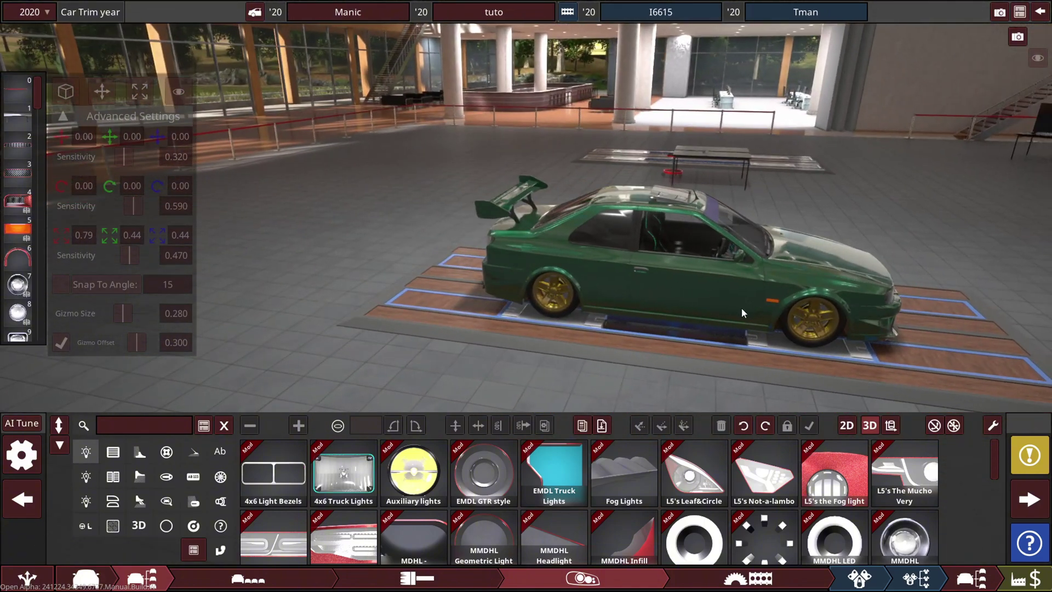
{"action": "left_click_drag", "start_coordinate": [591, 352], "coordinate": [795, 329]}
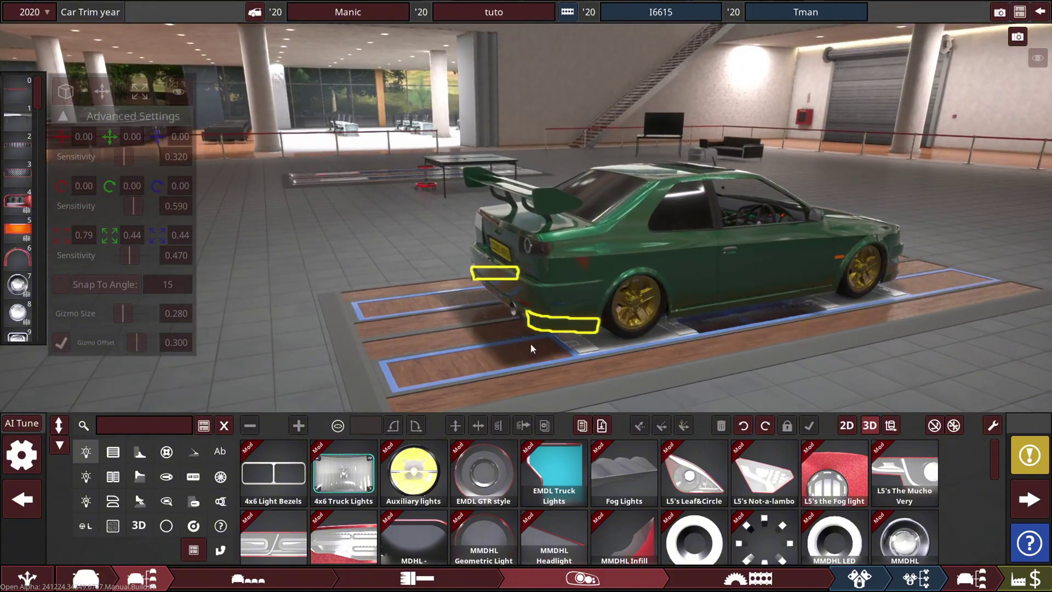
{"action": "left_click_drag", "start_coordinate": [530, 343], "coordinate": [896, 294]}
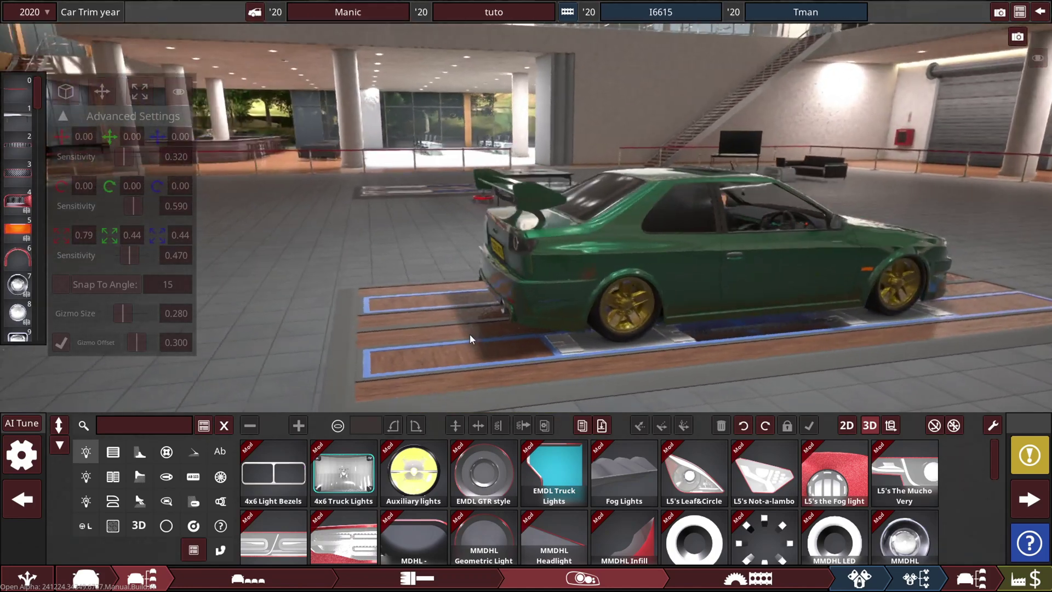
{"action": "left_click_drag", "start_coordinate": [469, 333], "coordinate": [696, 290]}
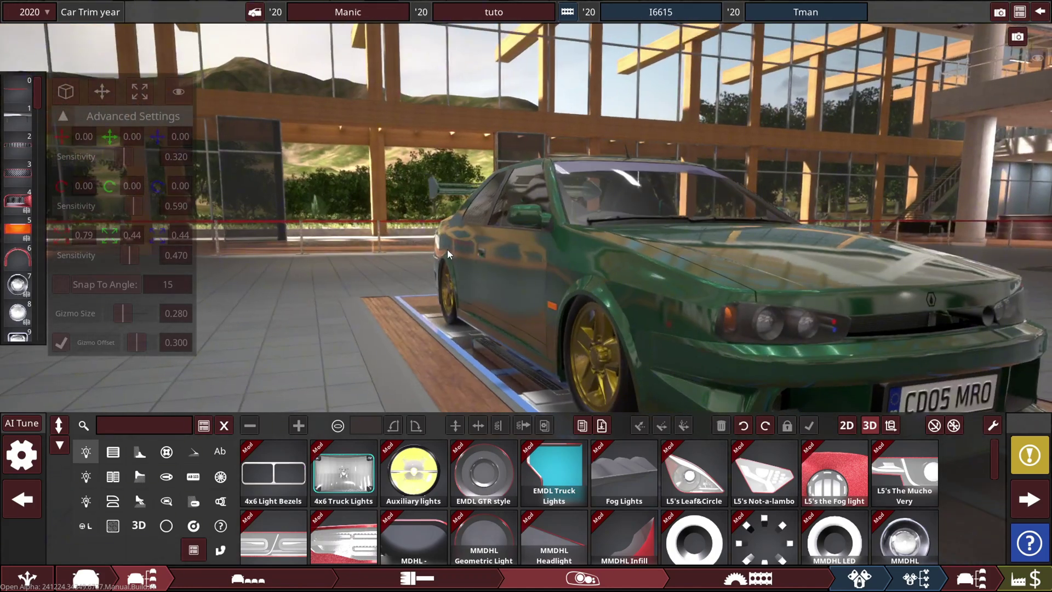
{"action": "scroll", "coordinate": [447, 248], "scroll_direction": "down", "scroll_amount": 3}
{"action": "left_click_drag", "start_coordinate": [409, 279], "coordinate": [450, 285]}
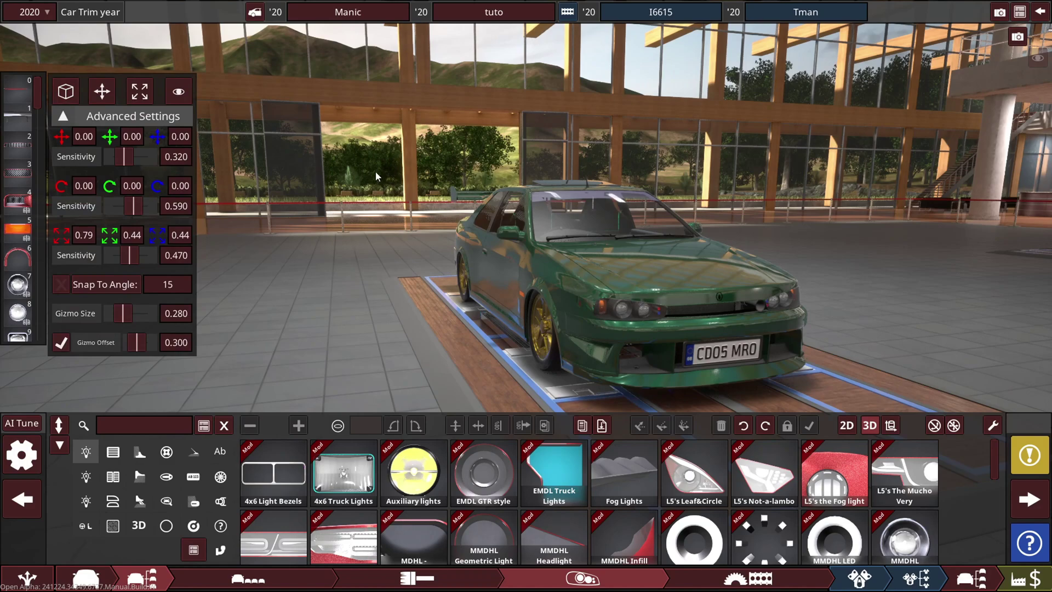
{"action": "left_click_drag", "start_coordinate": [558, 254], "coordinate": [528, 326]}
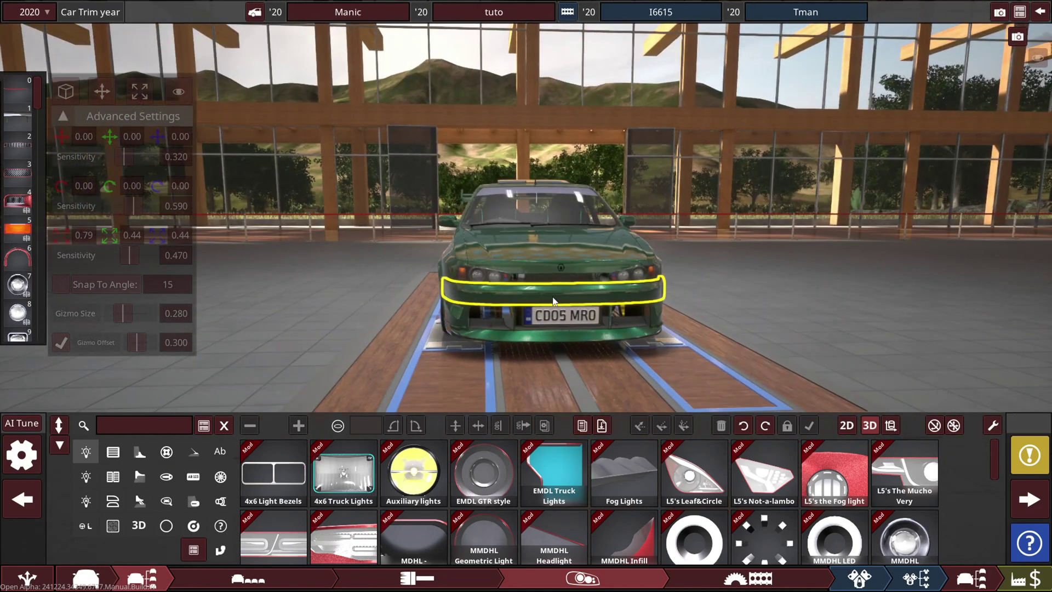
{"action": "left_click_drag", "start_coordinate": [402, 282], "coordinate": [733, 288]}
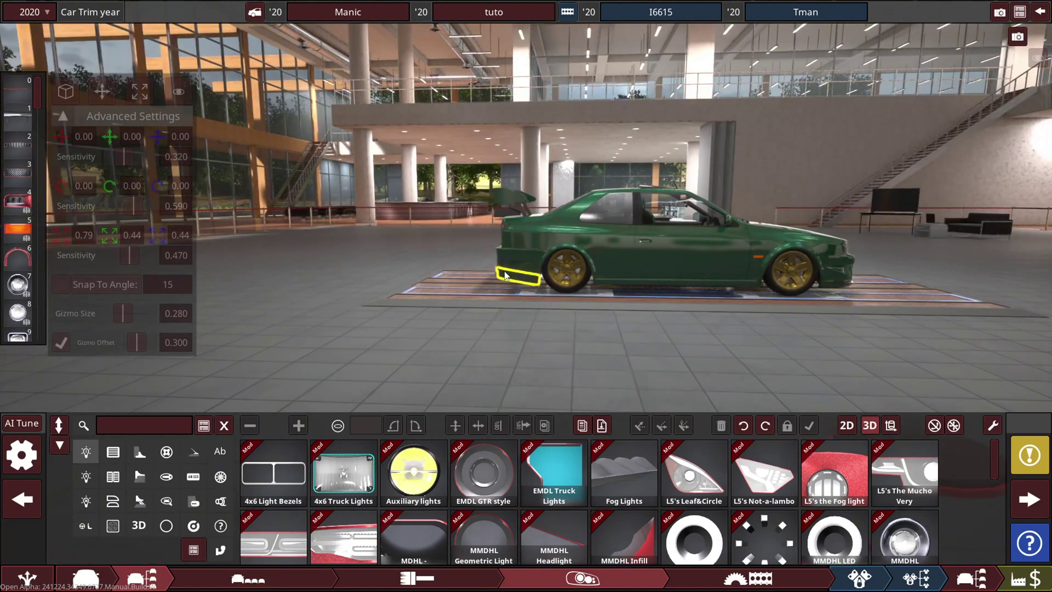
{"action": "left_click_drag", "start_coordinate": [505, 276], "coordinate": [751, 271]}
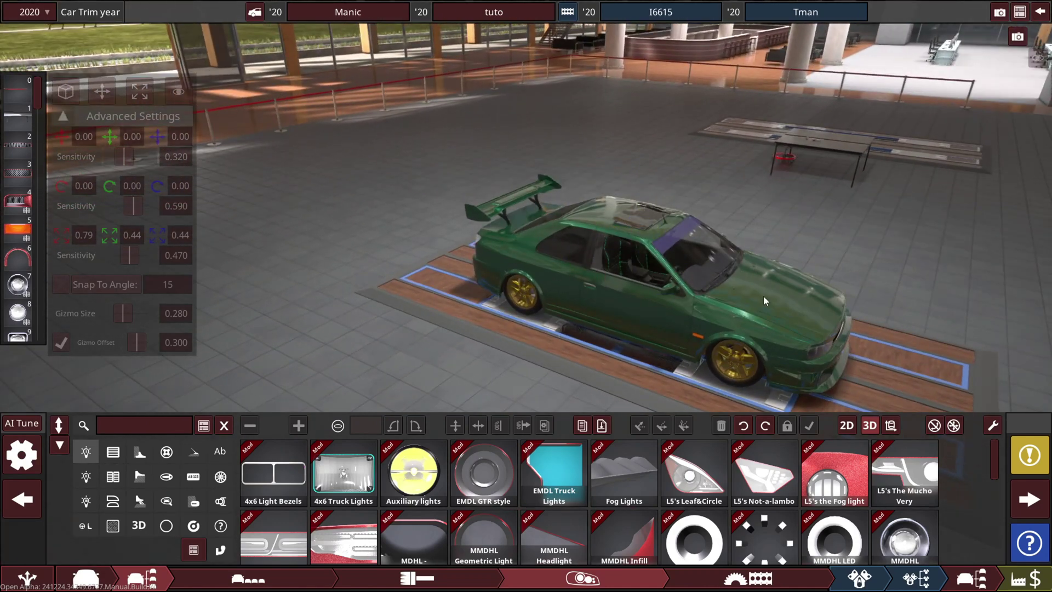
{"action": "scroll", "coordinate": [624, 263], "scroll_direction": "up", "scroll_amount": 3}
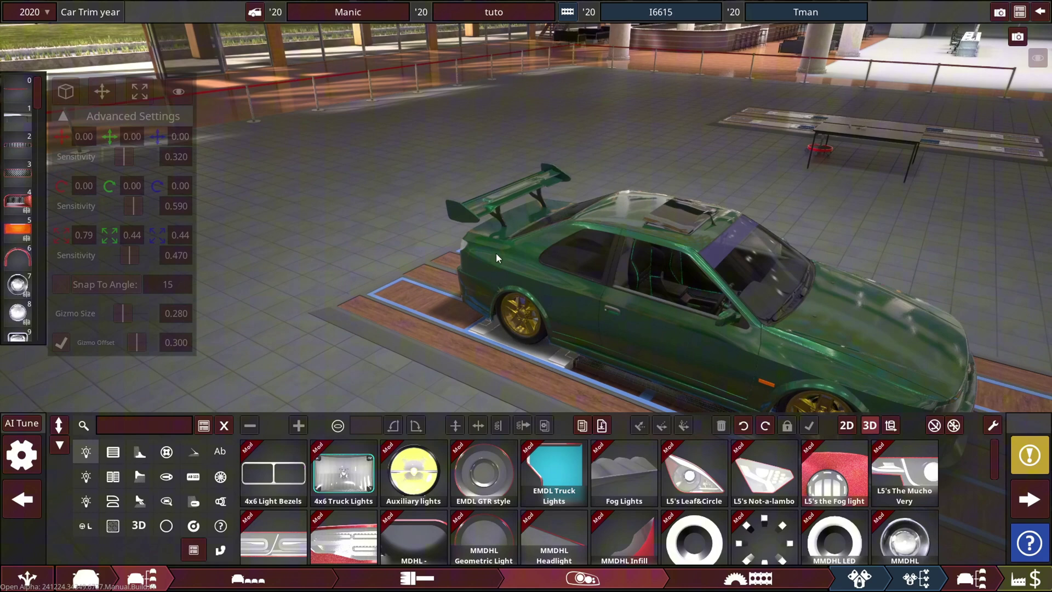
{"action": "left_click_drag", "start_coordinate": [495, 258], "coordinate": [489, 213]}
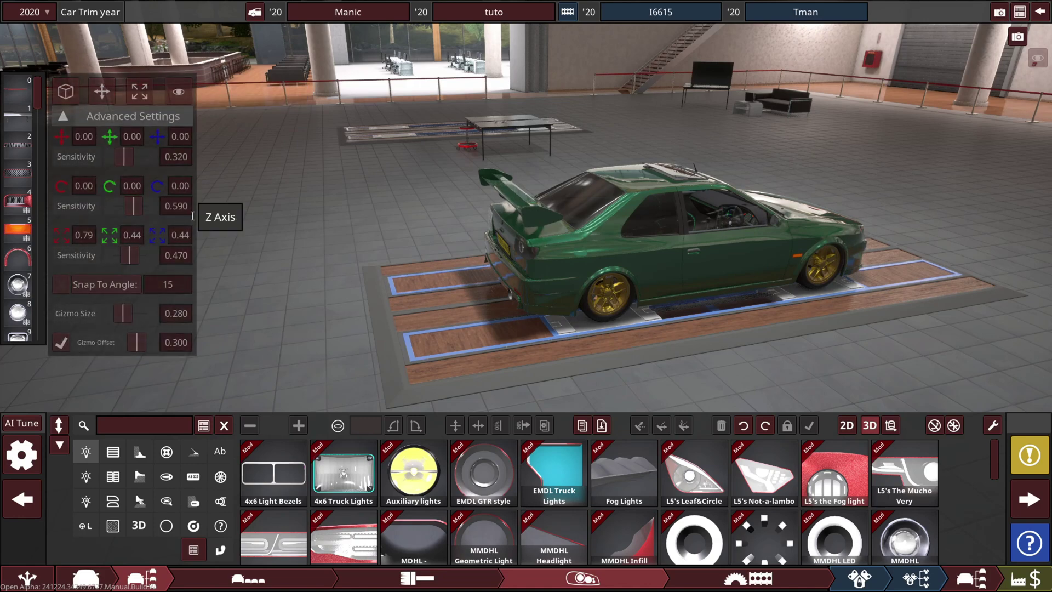
Inspect the car's side and rear wing up close, and show the wing fixtures that include the CS Active Aero parts.
{"action": "left_click_drag", "start_coordinate": [609, 200], "coordinate": [592, 255]}
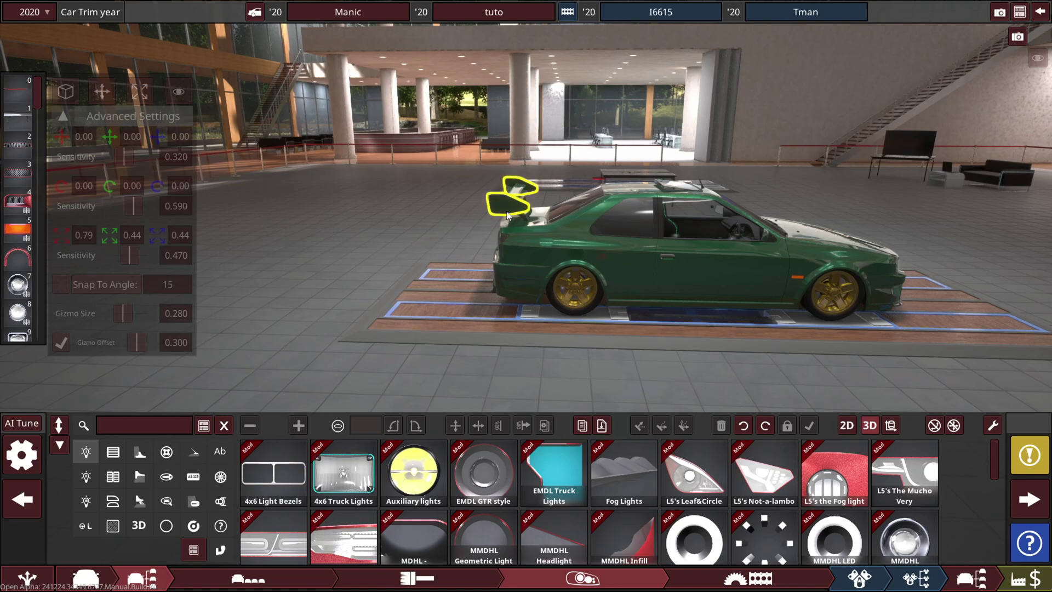
{"action": "scroll", "coordinate": [502, 204], "scroll_direction": "up", "scroll_amount": 2}
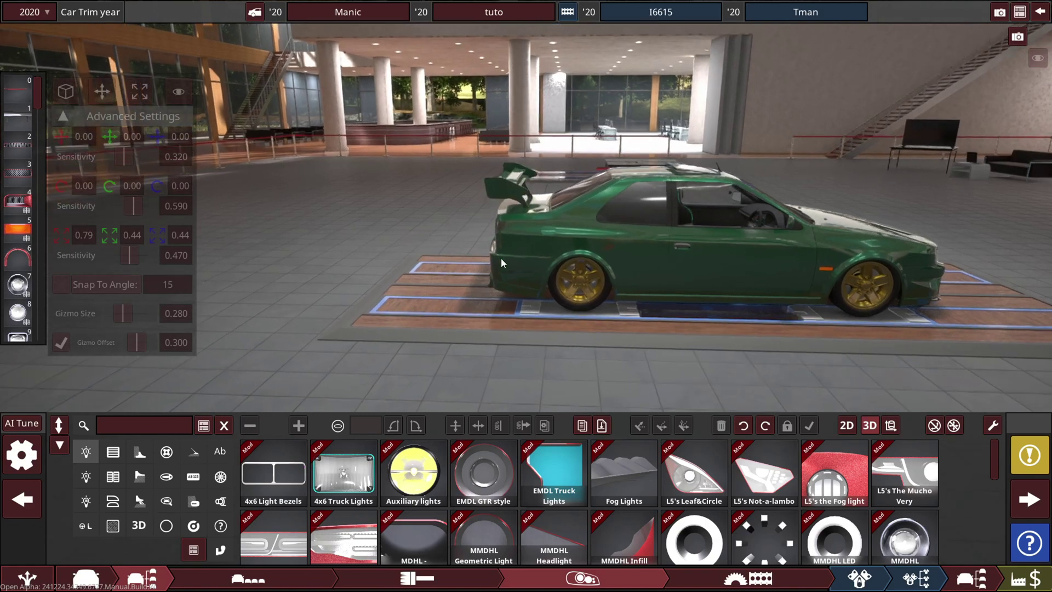
{"action": "left_click_drag", "start_coordinate": [500, 257], "coordinate": [601, 144]}
{"action": "scroll", "coordinate": [456, 219], "scroll_direction": "up", "scroll_amount": 5}
{"action": "scroll", "coordinate": [456, 219], "scroll_direction": "up", "scroll_amount": 2}
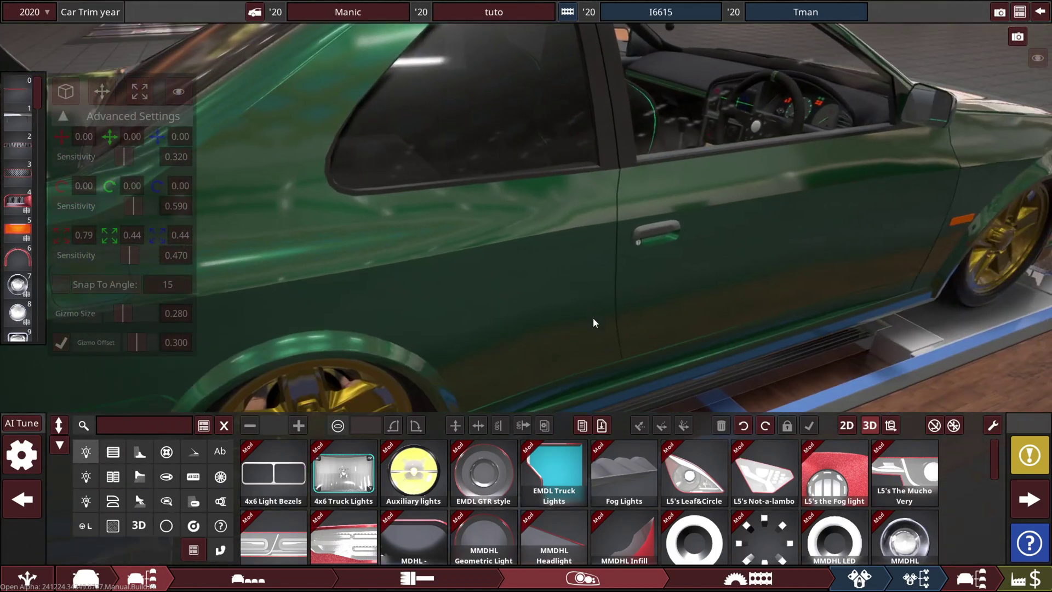
{"action": "scroll", "coordinate": [593, 317], "scroll_direction": "down", "scroll_amount": 2}
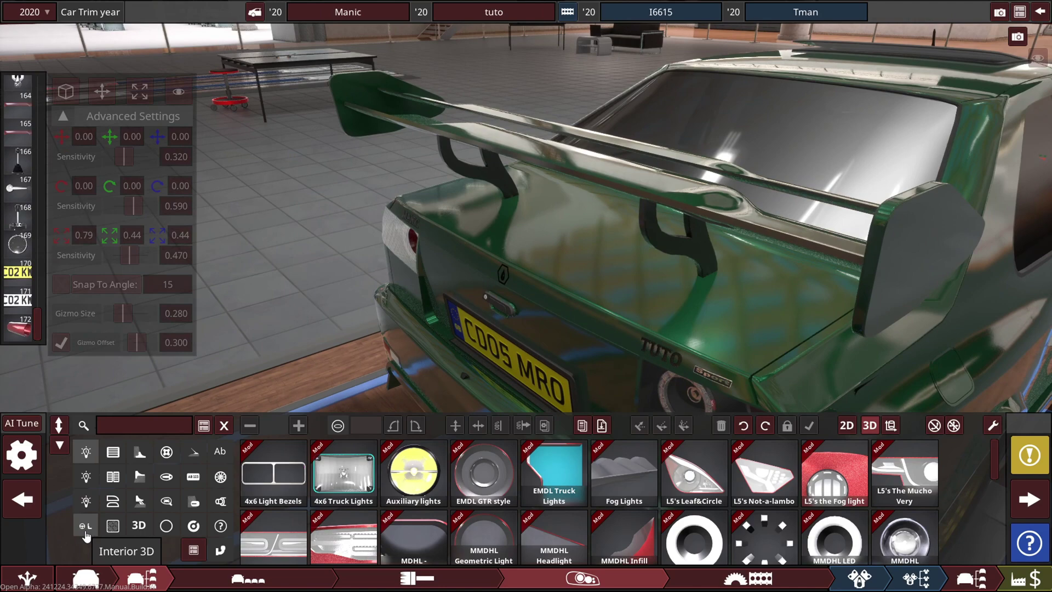
{"action": "left_click", "coordinate": [140, 502]}
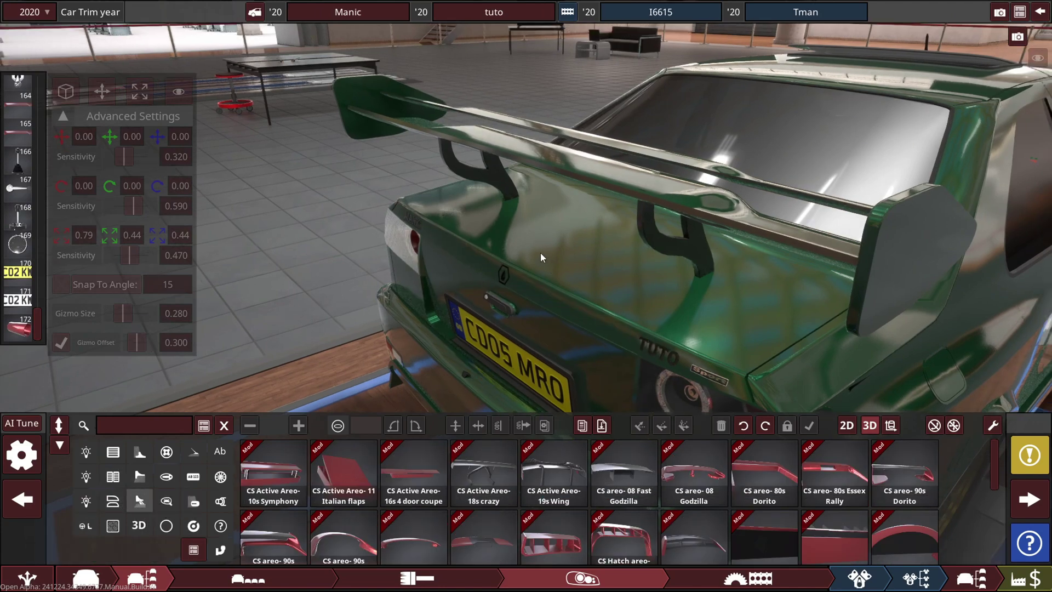
Look through the miscellaneous, interior and wing fixture categories, including the MDW Endplates.
{"action": "left_click_drag", "start_coordinate": [541, 252], "coordinate": [574, 284]}
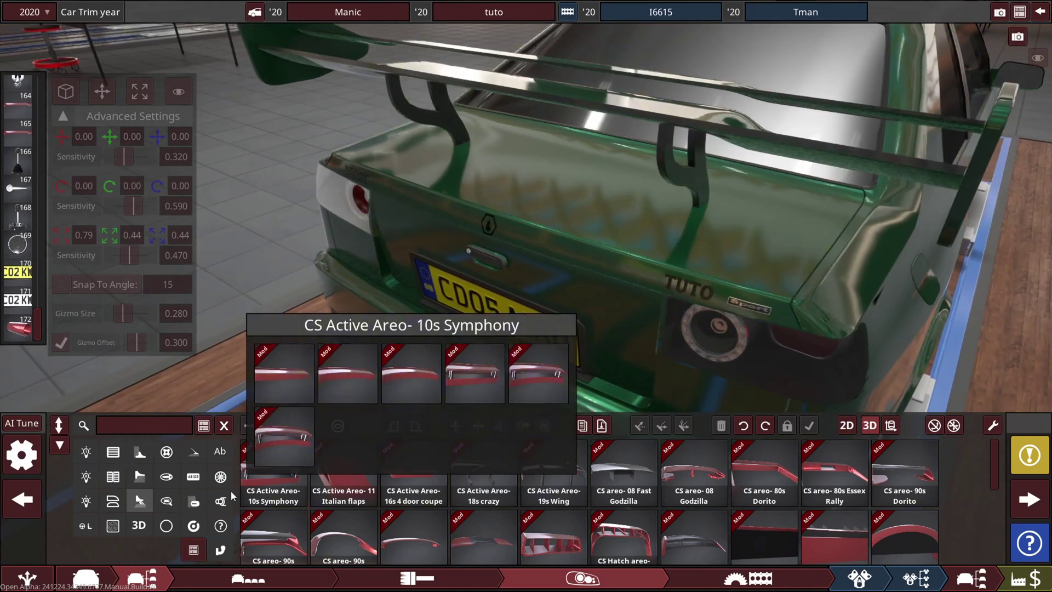
{"action": "left_click", "coordinate": [220, 526]}
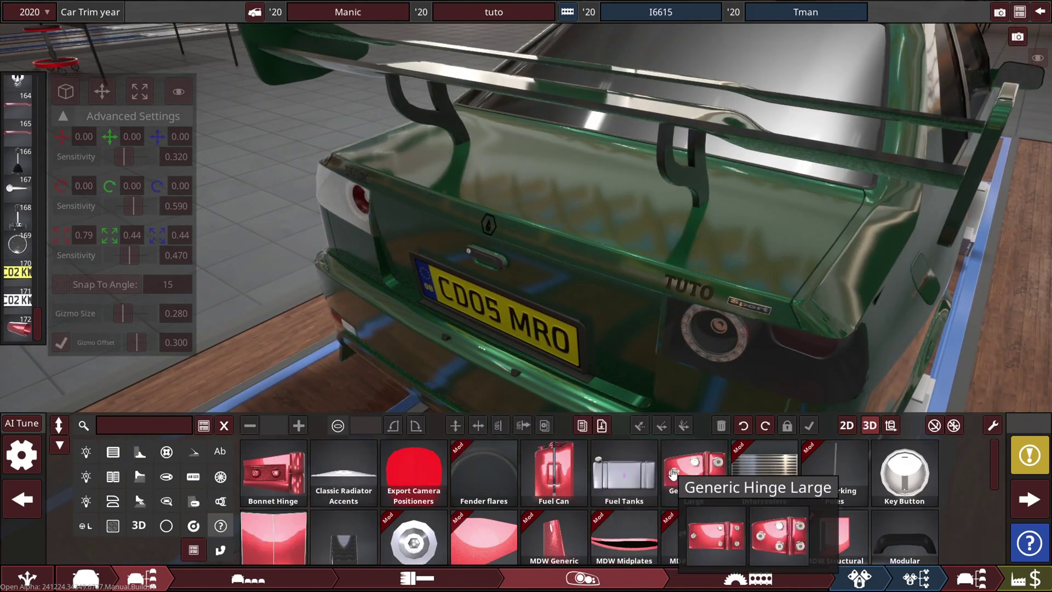
{"action": "scroll", "coordinate": [484, 482], "scroll_direction": "down", "scroll_amount": 1}
{"action": "mouse_move", "coordinate": [484, 482]}
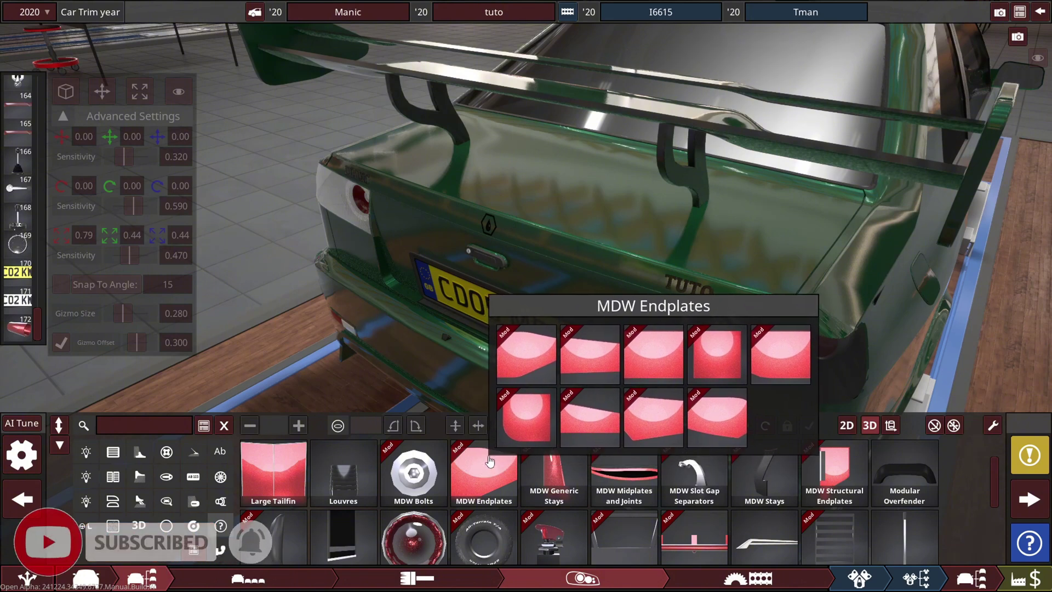
{"action": "mouse_move", "coordinate": [552, 462]}
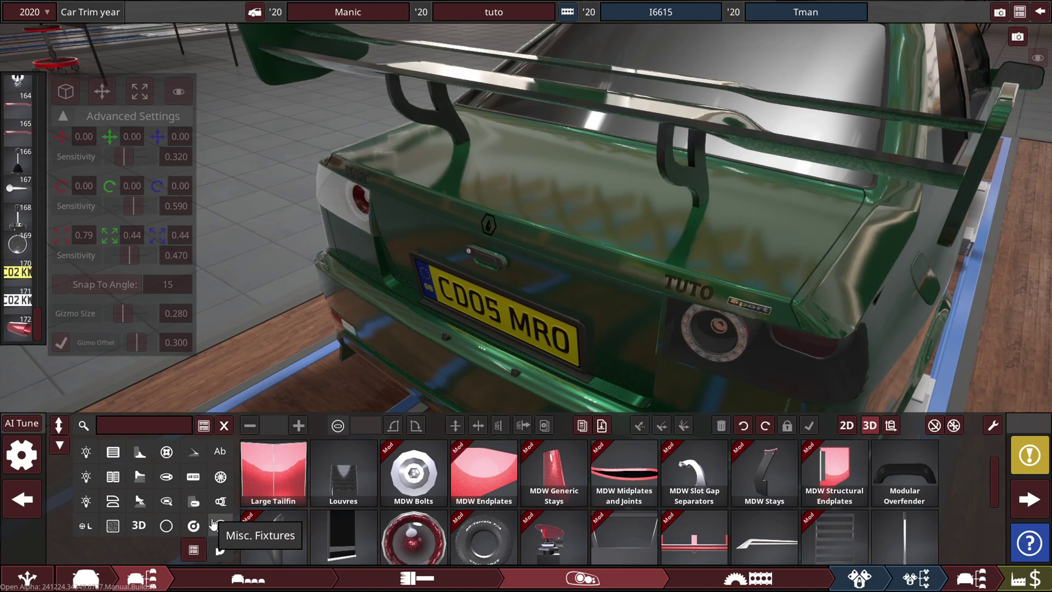
{"action": "left_click", "coordinate": [87, 528]}
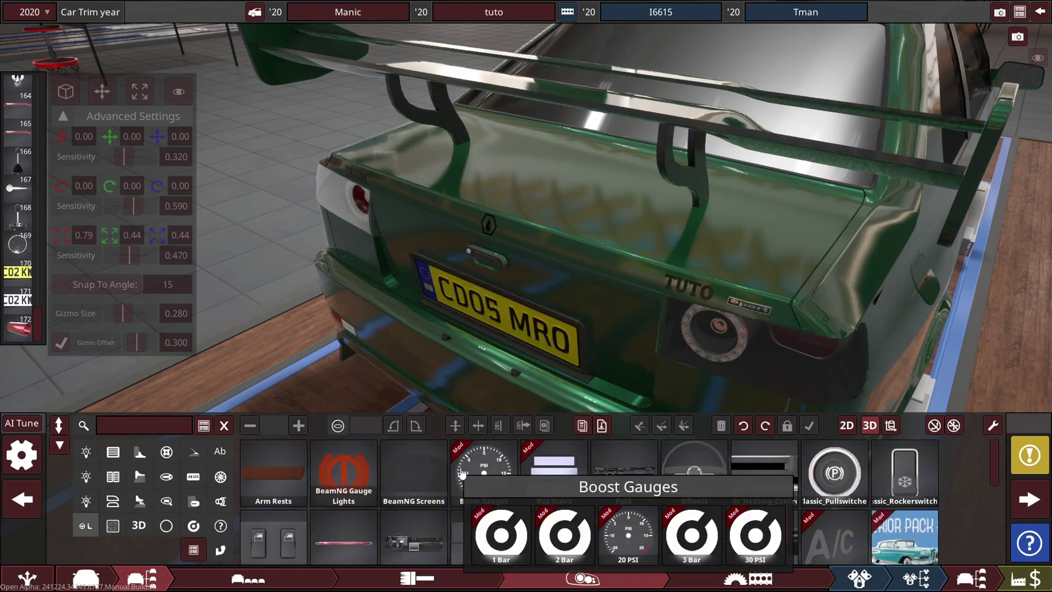
{"action": "left_click", "coordinate": [137, 502]}
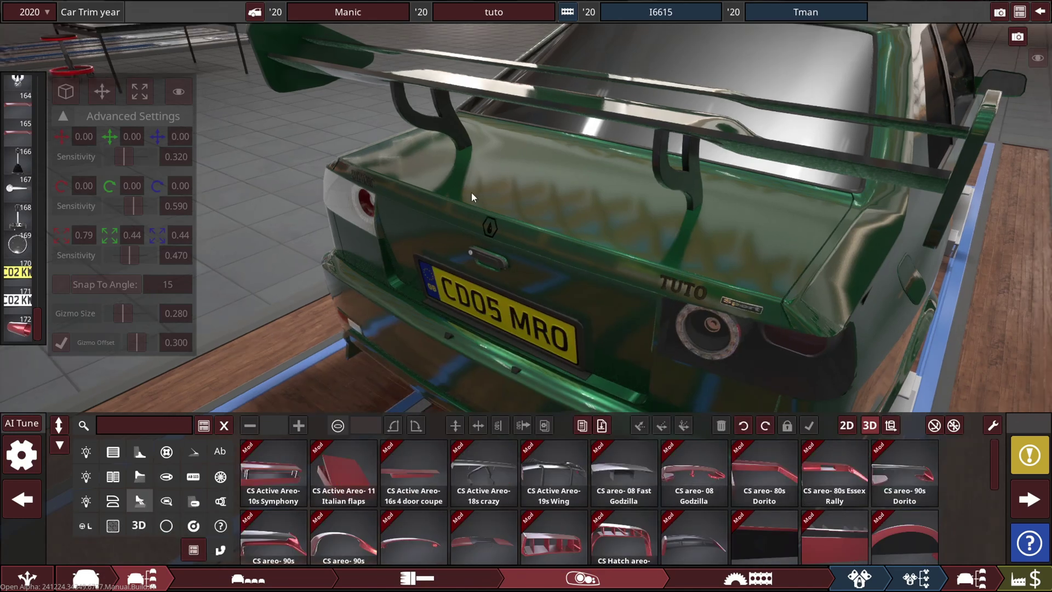
Place a truss-shaped support from the MDW Stays group on the boot lid below the rear wing.
{"action": "left_click", "coordinate": [221, 525]}
{"action": "scroll", "coordinate": [478, 472], "scroll_direction": "down", "scroll_amount": 1}
{"action": "mouse_move", "coordinate": [765, 458]}
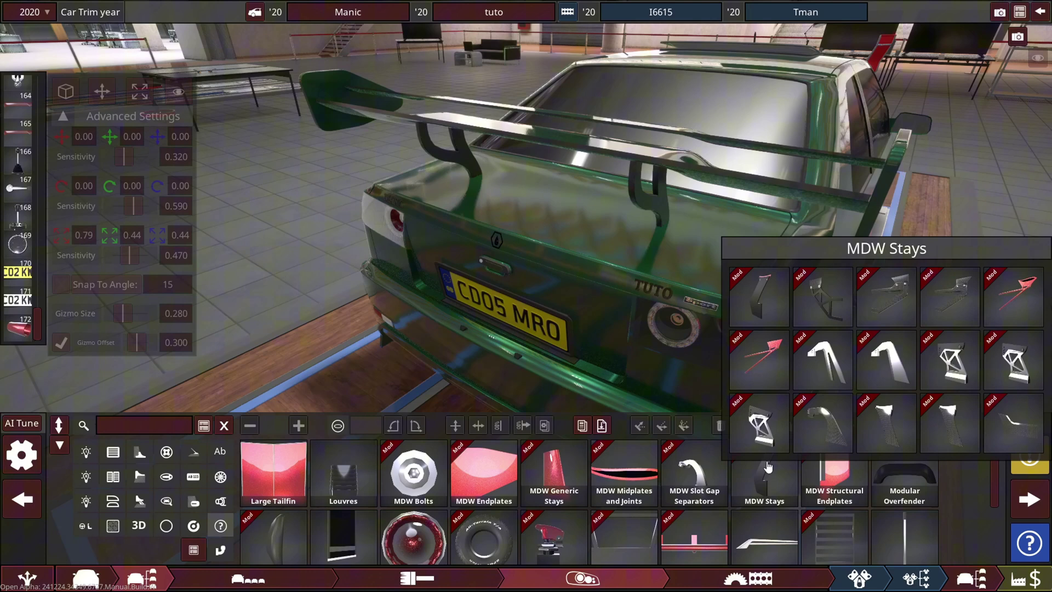
{"action": "left_click", "coordinate": [768, 466]}
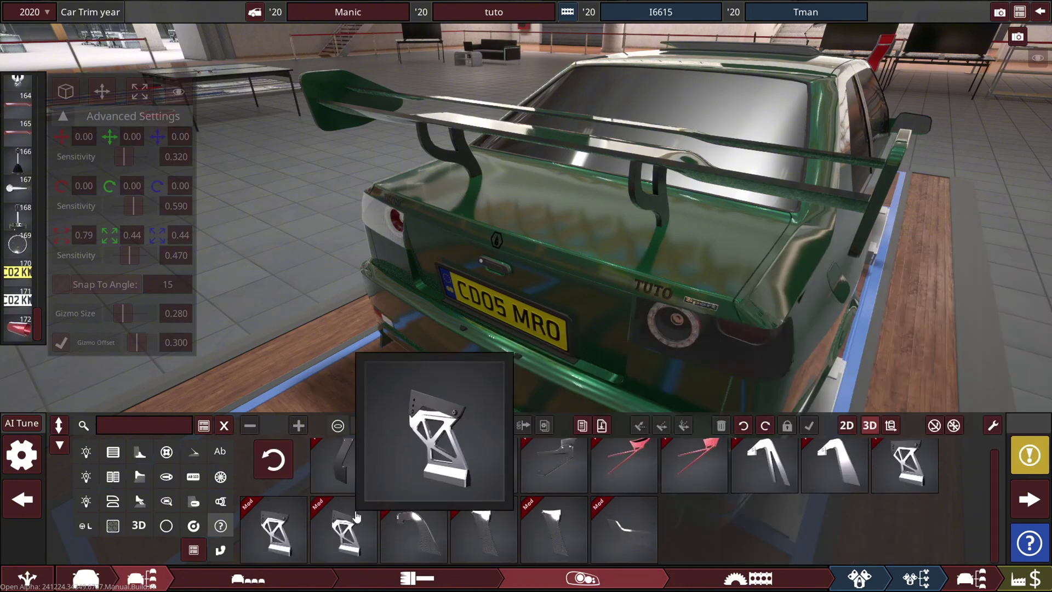
{"action": "mouse_move", "coordinate": [491, 509]}
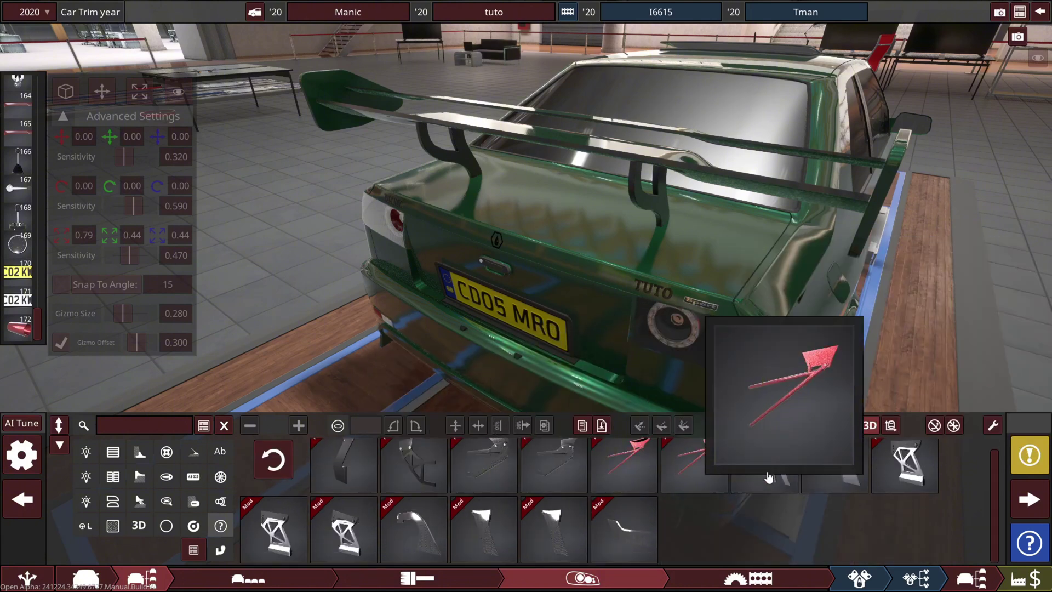
{"action": "scroll", "coordinate": [836, 474], "scroll_direction": "up", "scroll_amount": 1}
{"action": "left_click_drag", "start_coordinate": [828, 418], "coordinate": [513, 206]}
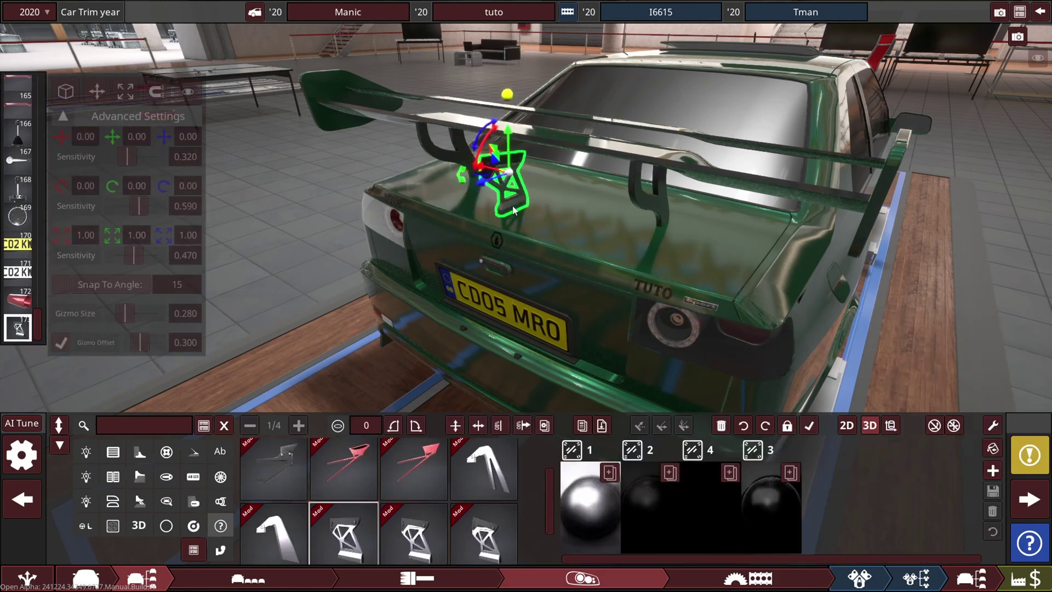
Mirror the truss stay to the other side of the boot lid and move the pair closer together.
{"action": "left_click", "coordinate": [498, 425]}
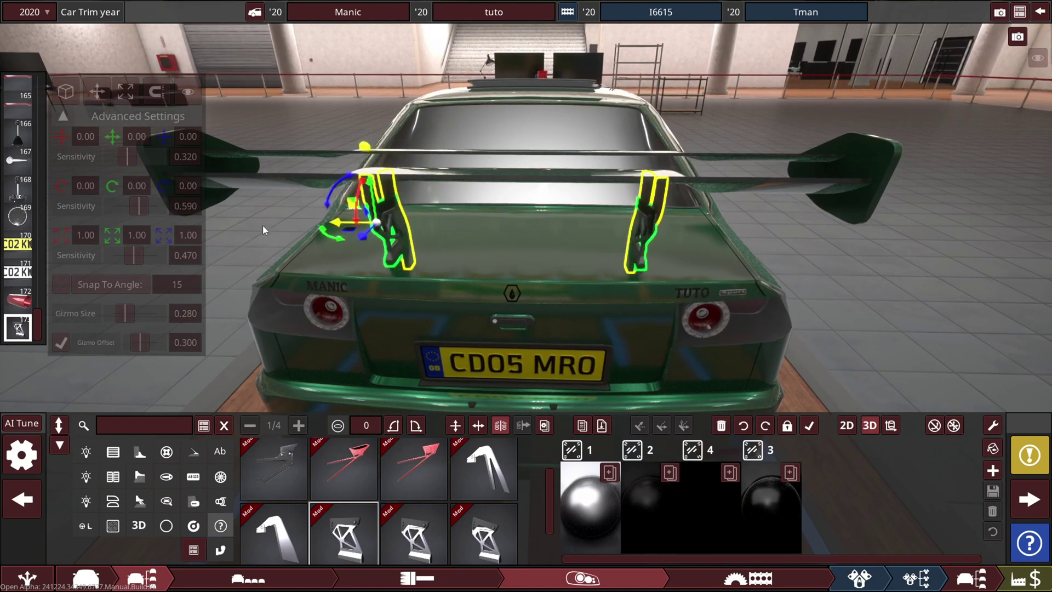
{"action": "left_click_drag", "start_coordinate": [293, 234], "coordinate": [338, 238]}
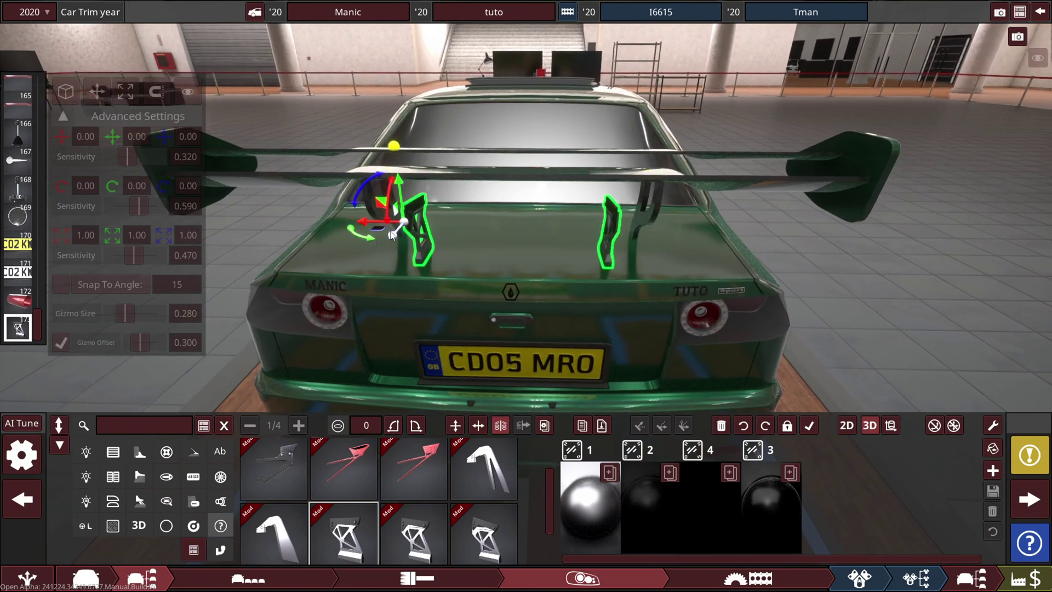
{"action": "left_click", "coordinate": [840, 258]}
{"action": "left_click_drag", "start_coordinate": [840, 258], "coordinate": [621, 273]}
{"action": "scroll", "coordinate": [623, 276], "scroll_direction": "down", "scroll_amount": 4}
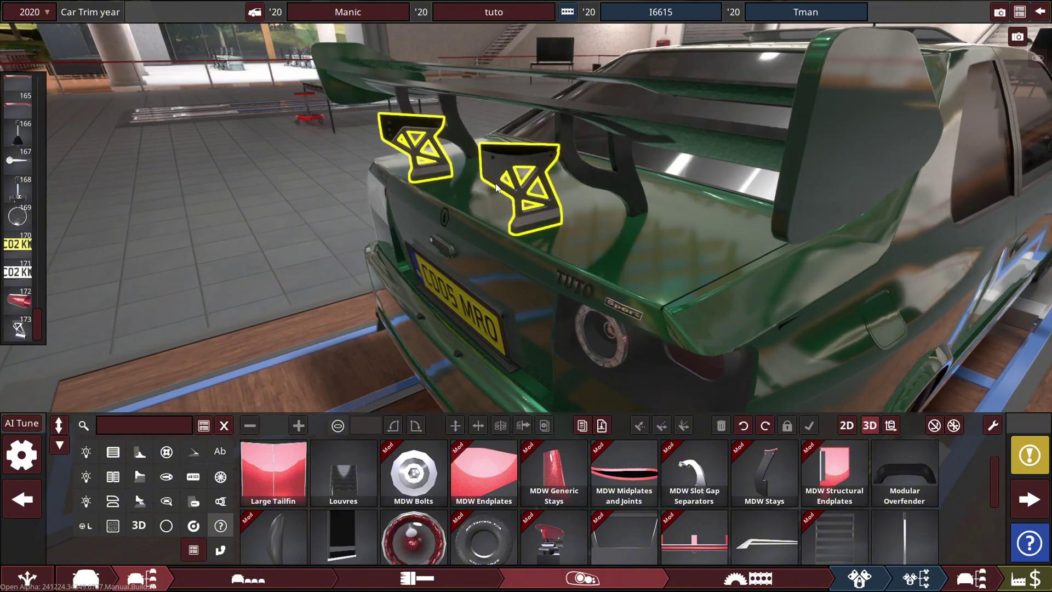
Add an angular plate from the MDW Endplates group at the rear of the car.
{"action": "left_click_drag", "start_coordinate": [461, 225], "coordinate": [482, 258]}
{"action": "scroll", "coordinate": [482, 259], "scroll_direction": "up", "scroll_amount": 1}
{"action": "scroll", "coordinate": [668, 484], "scroll_direction": "down", "scroll_amount": 3}
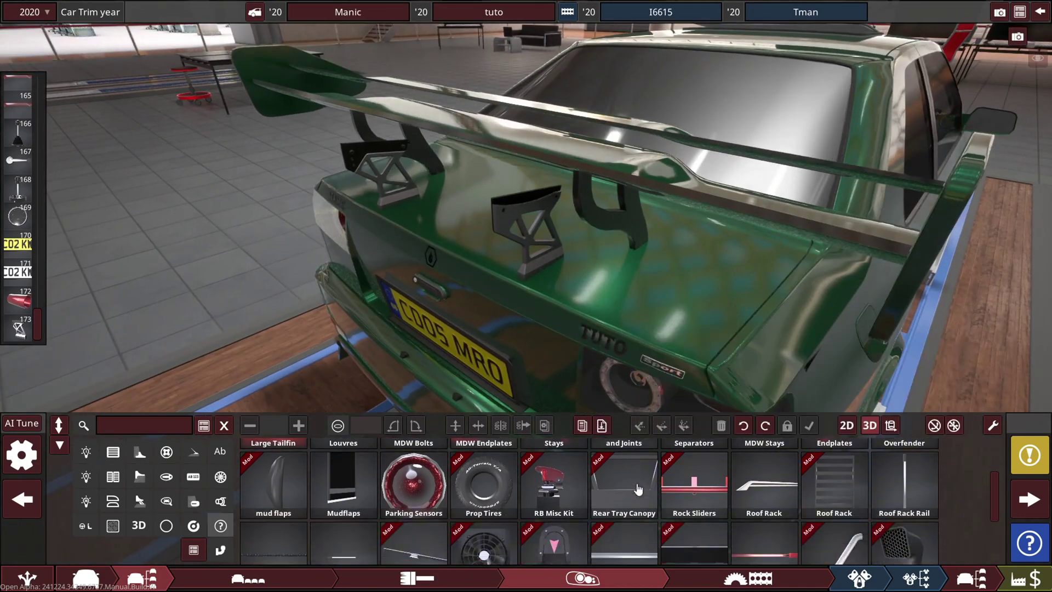
{"action": "scroll", "coordinate": [717, 480], "scroll_direction": "up", "scroll_amount": 4}
{"action": "scroll", "coordinate": [778, 471], "scroll_direction": "down", "scroll_amount": 3}
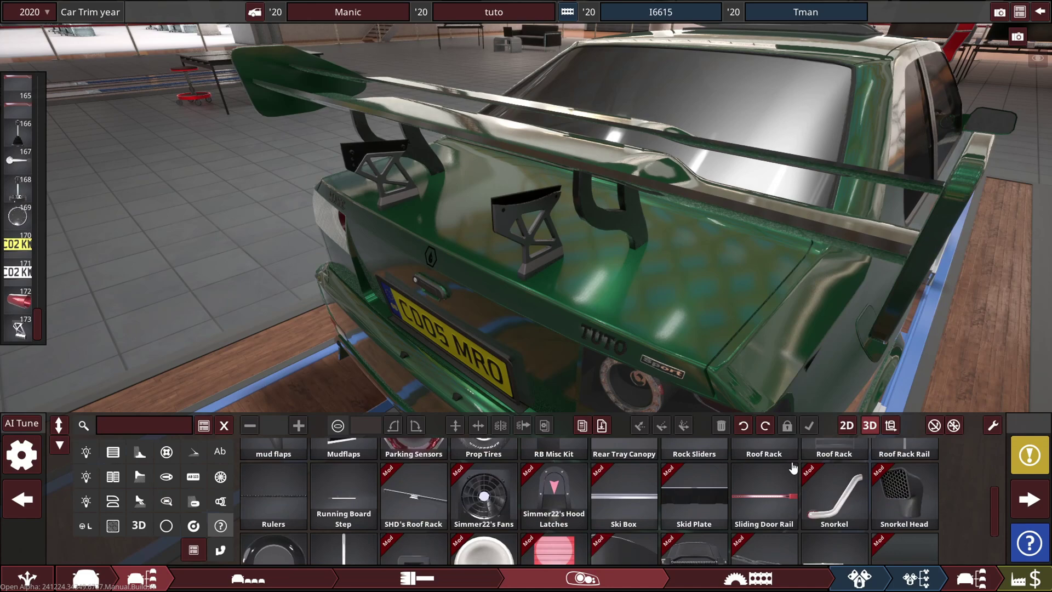
{"action": "scroll", "coordinate": [791, 467], "scroll_direction": "up", "scroll_amount": 4}
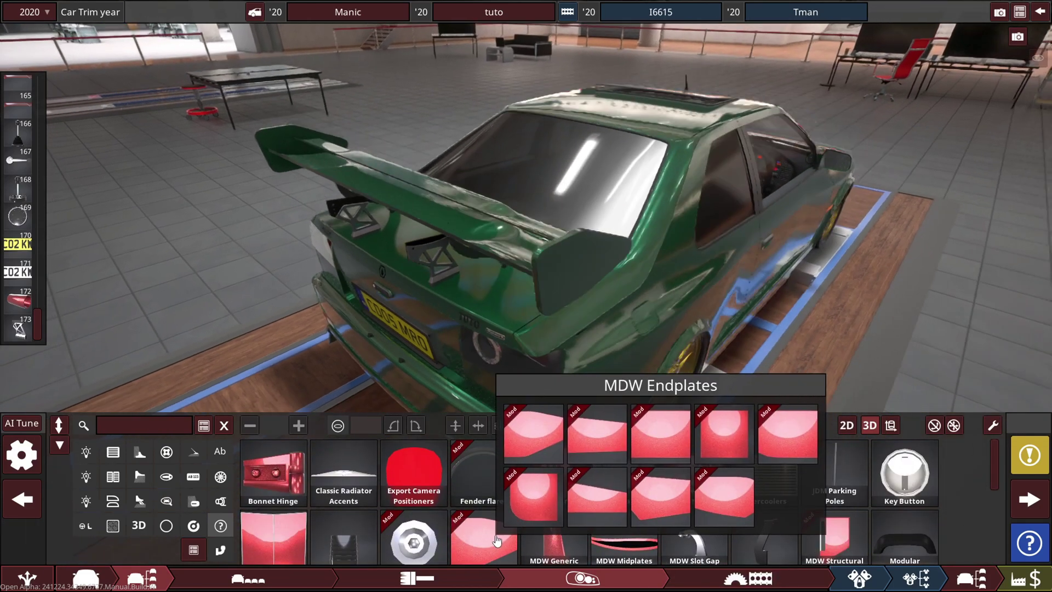
{"action": "left_click", "coordinate": [694, 537]}
{"action": "mouse_move", "coordinate": [358, 486]}
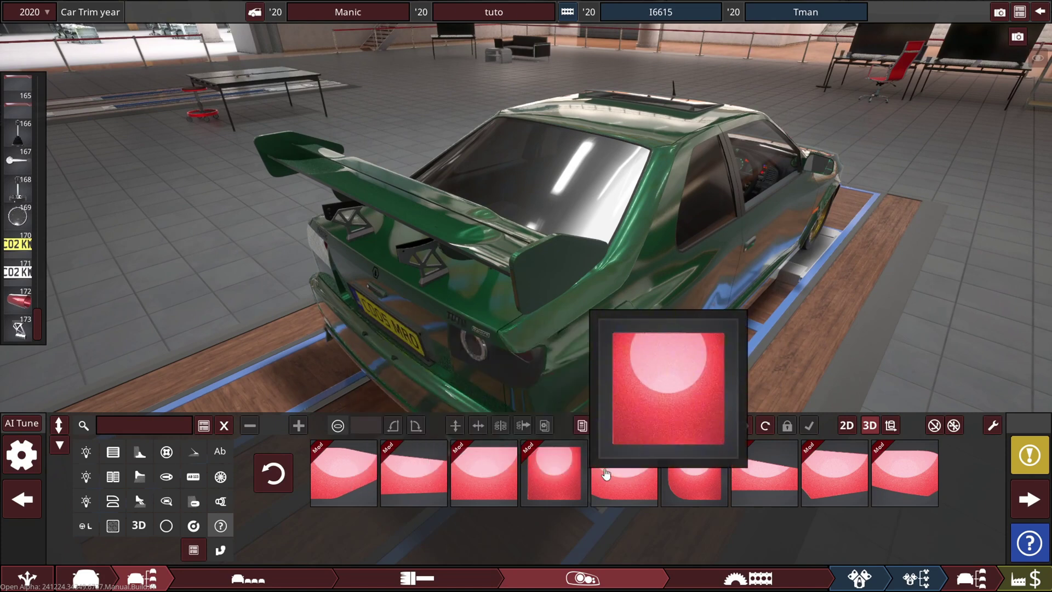
{"action": "left_click", "coordinate": [770, 478]}
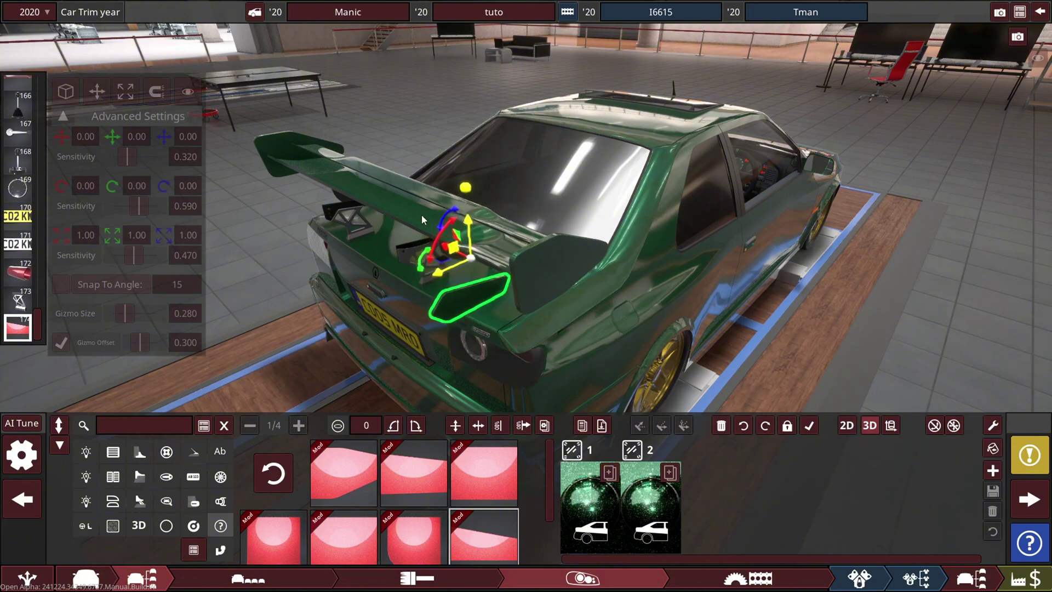
Mirror the endplate and move the pair outward and up to the ends of the existing rear wing.
{"action": "left_click", "coordinate": [508, 425]}
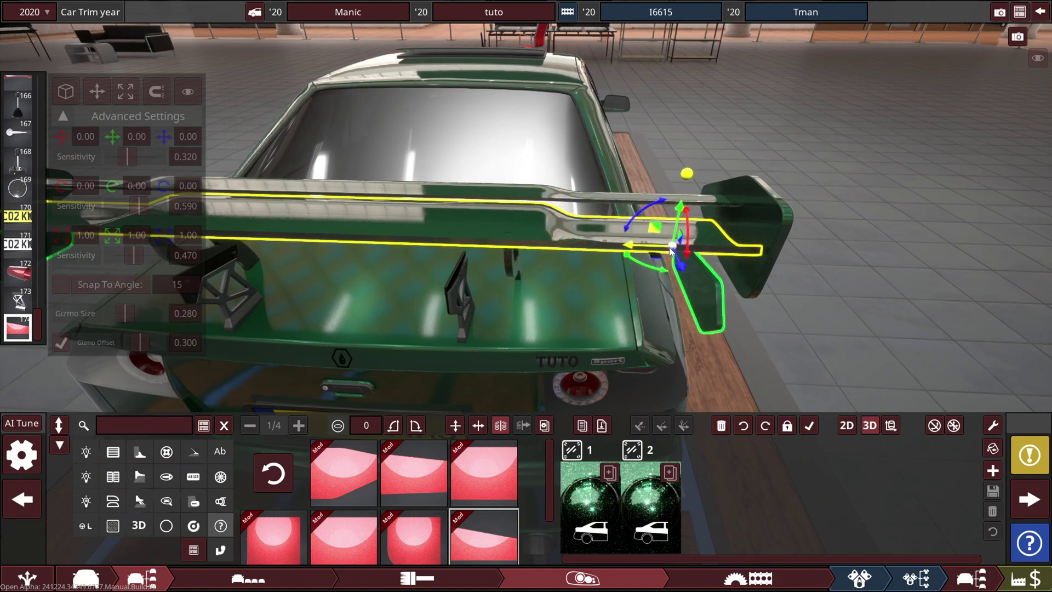
{"action": "left_click", "coordinate": [824, 251]}
{"action": "left_click_drag", "start_coordinate": [824, 251], "coordinate": [700, 191]}
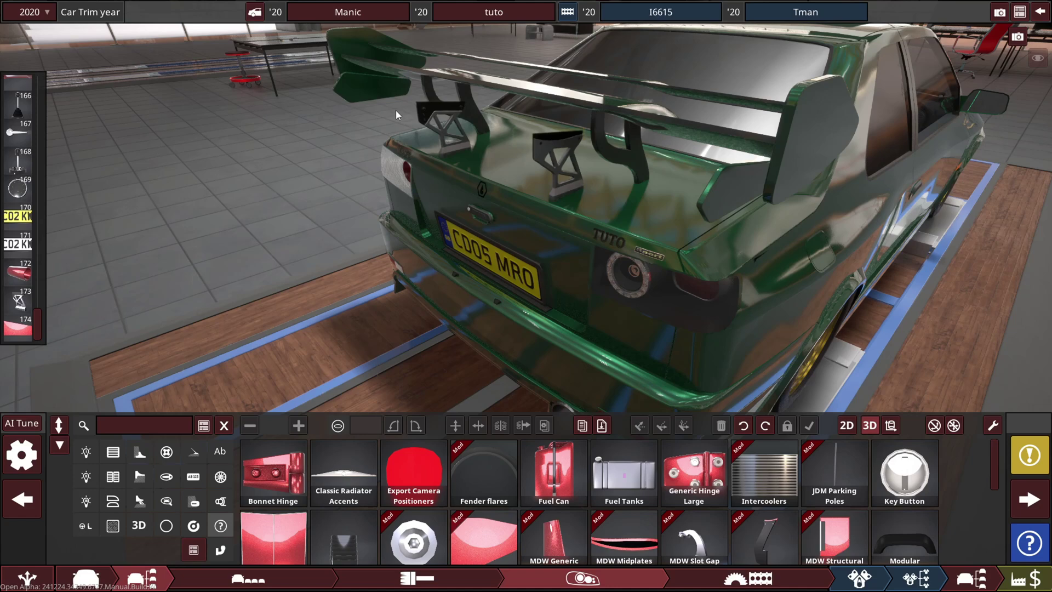
Look through the miscellaneous fixtures, including MDW Midplates and Joints, Fender flares and Winch.
{"action": "left_click_drag", "start_coordinate": [477, 87], "coordinate": [537, 280]}
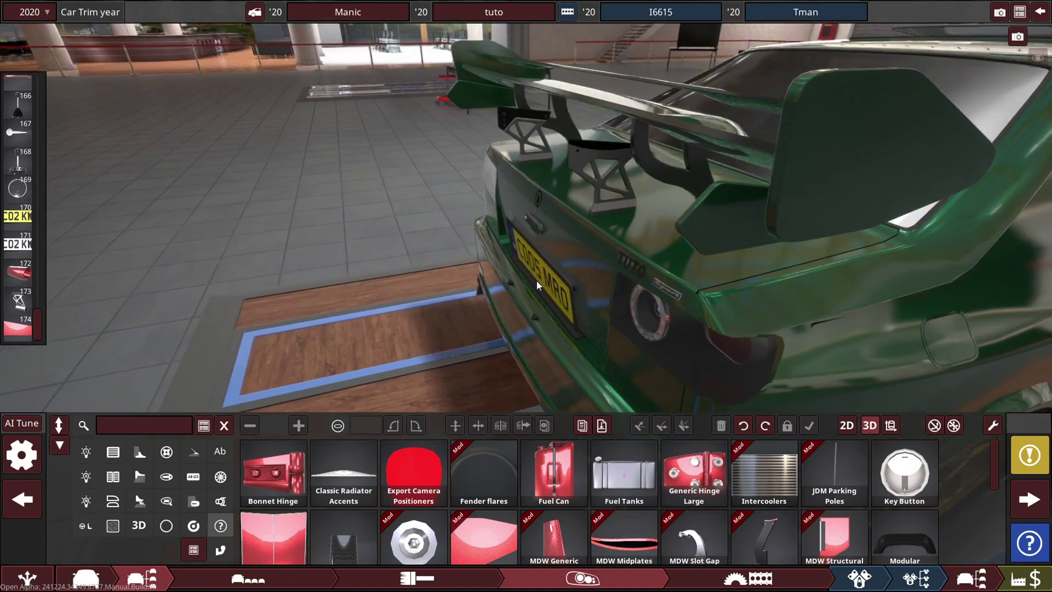
{"action": "scroll", "coordinate": [697, 493], "scroll_direction": "down", "scroll_amount": 7}
{"action": "scroll", "coordinate": [698, 497], "scroll_direction": "up", "scroll_amount": 1}
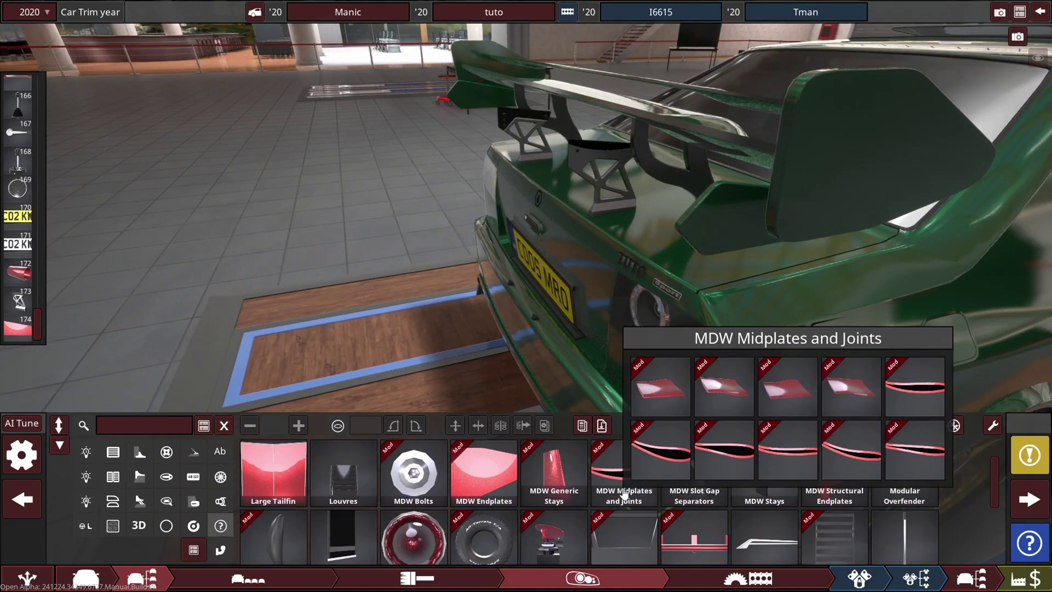
{"action": "mouse_move", "coordinate": [734, 469]}
{"action": "scroll", "coordinate": [728, 470], "scroll_direction": "up", "scroll_amount": 1}
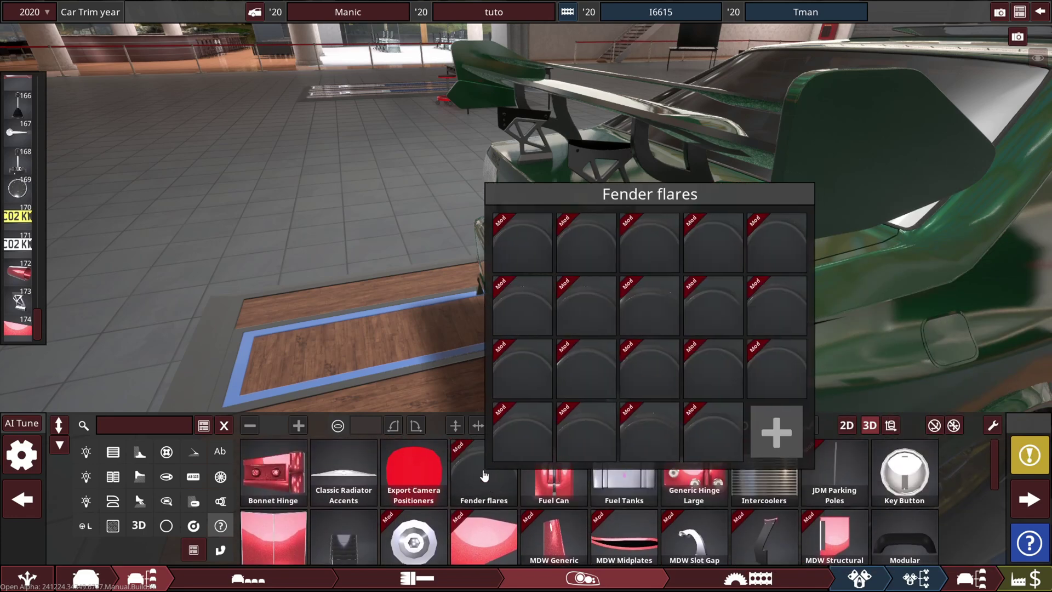
{"action": "scroll", "coordinate": [722, 470], "scroll_direction": "down", "scroll_amount": 5}
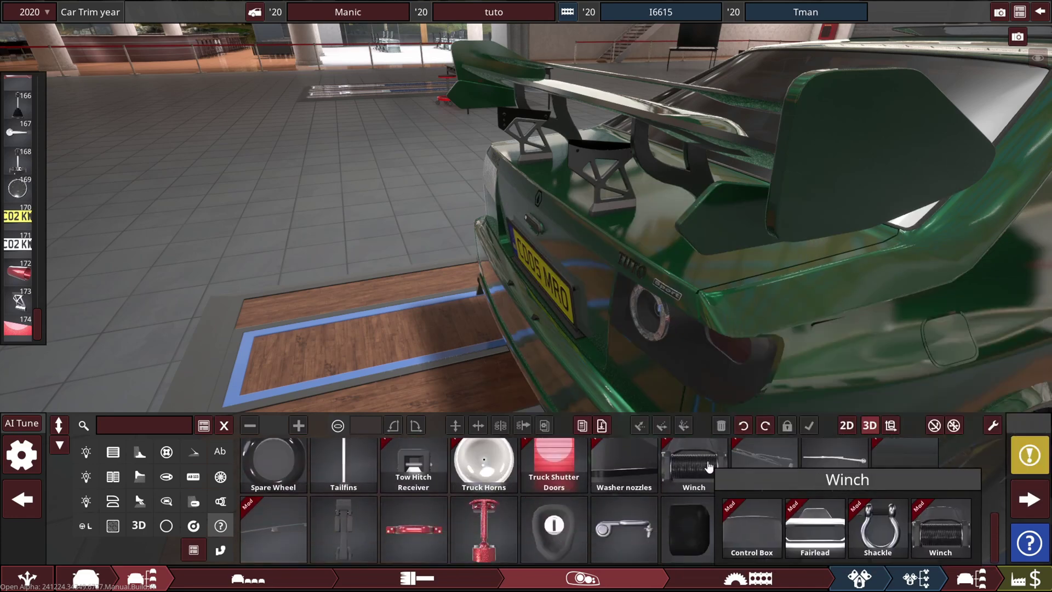
{"action": "mouse_move", "coordinate": [857, 462]}
{"action": "scroll", "coordinate": [857, 462], "scroll_direction": "up", "scroll_amount": 2}
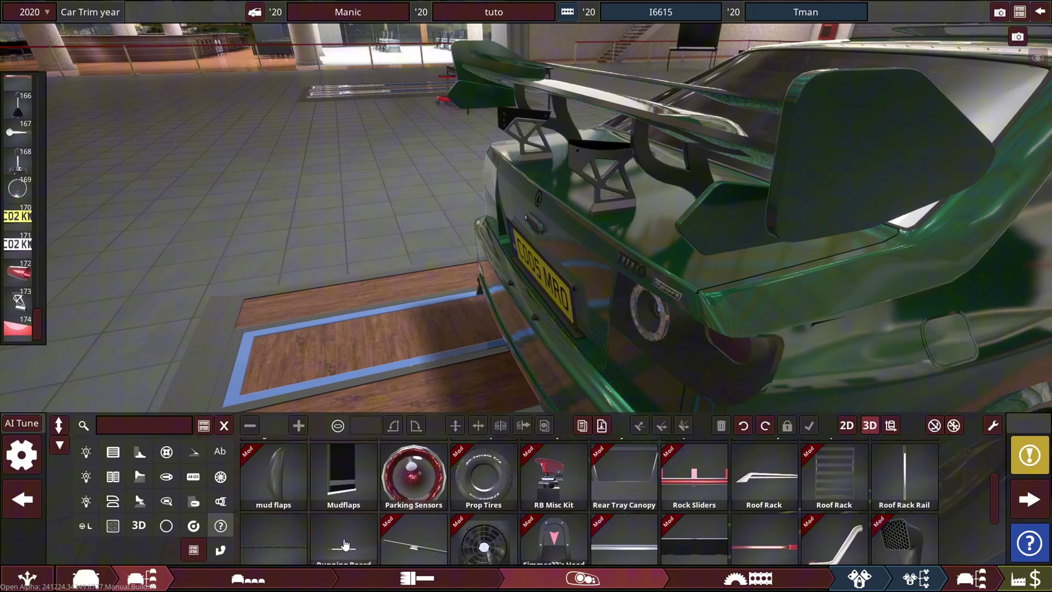
Place a wing blade from the MDW Straight Elements group across the rear of the car above the boot lid.
{"action": "left_click", "coordinate": [133, 501]}
{"action": "mouse_move", "coordinate": [681, 467]}
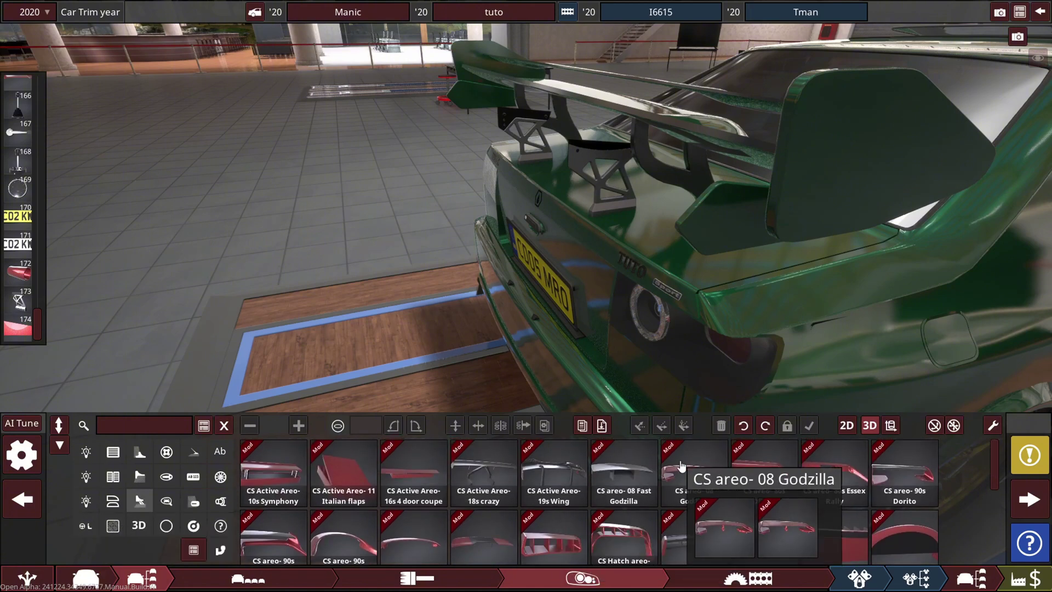
{"action": "scroll", "coordinate": [603, 482], "scroll_direction": "down", "scroll_amount": 3}
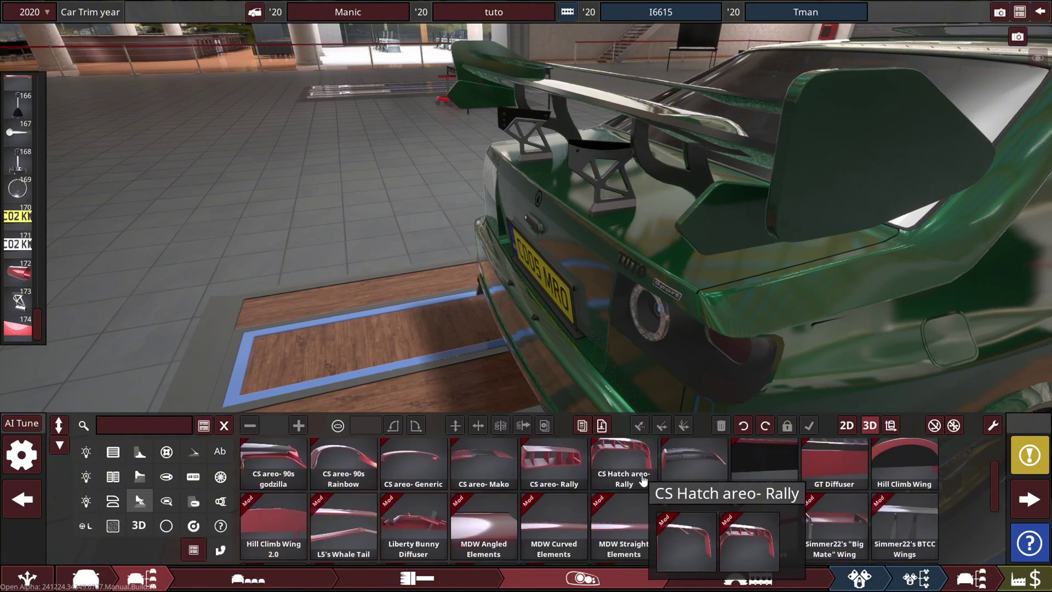
{"action": "mouse_move", "coordinate": [607, 490]}
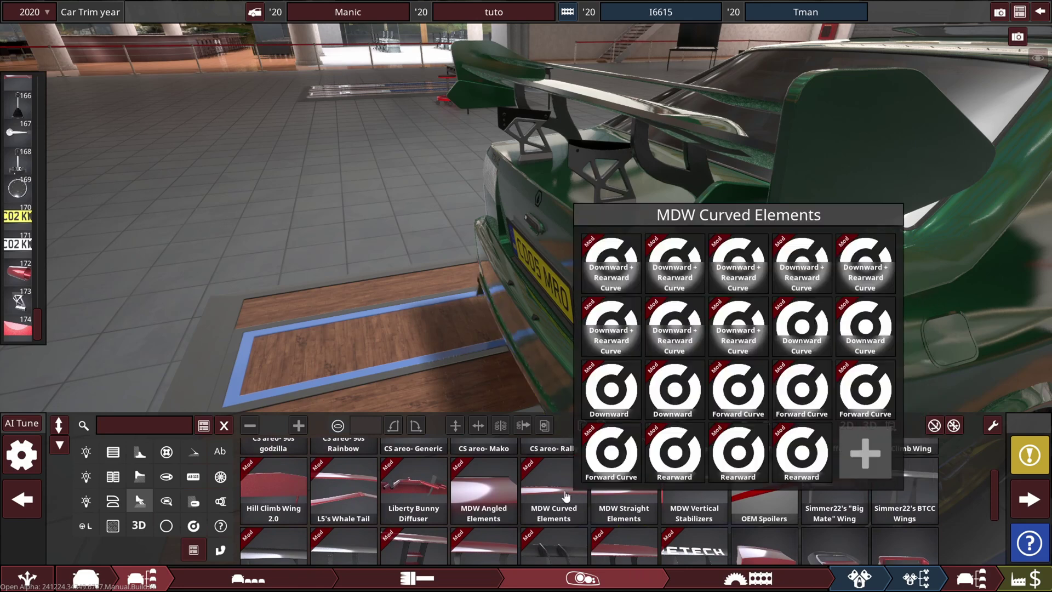
{"action": "left_click", "coordinate": [625, 498]}
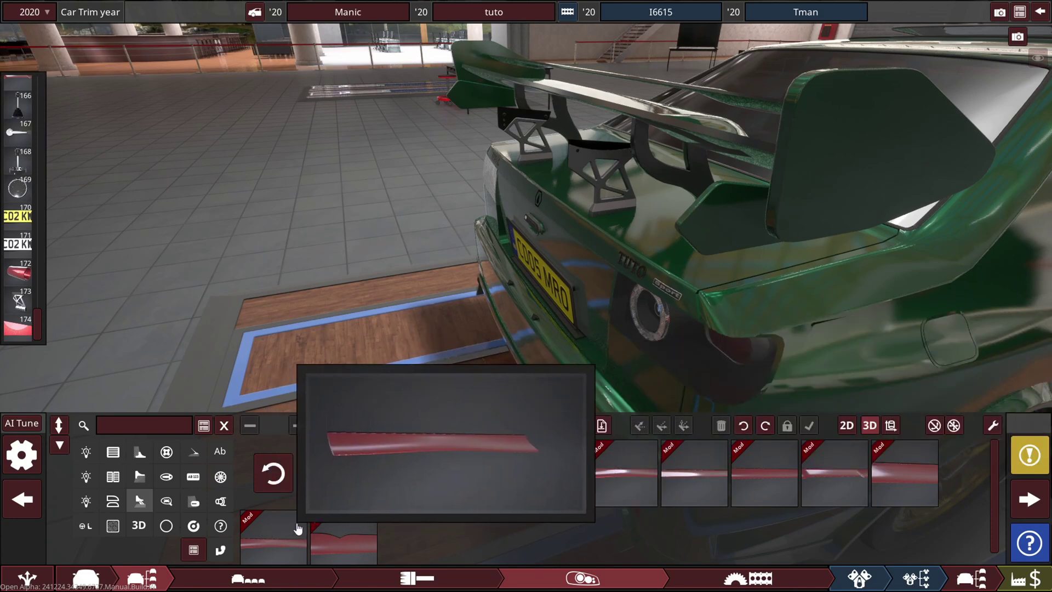
{"action": "left_click", "coordinate": [843, 477]}
{"action": "left_click", "coordinate": [550, 150]}
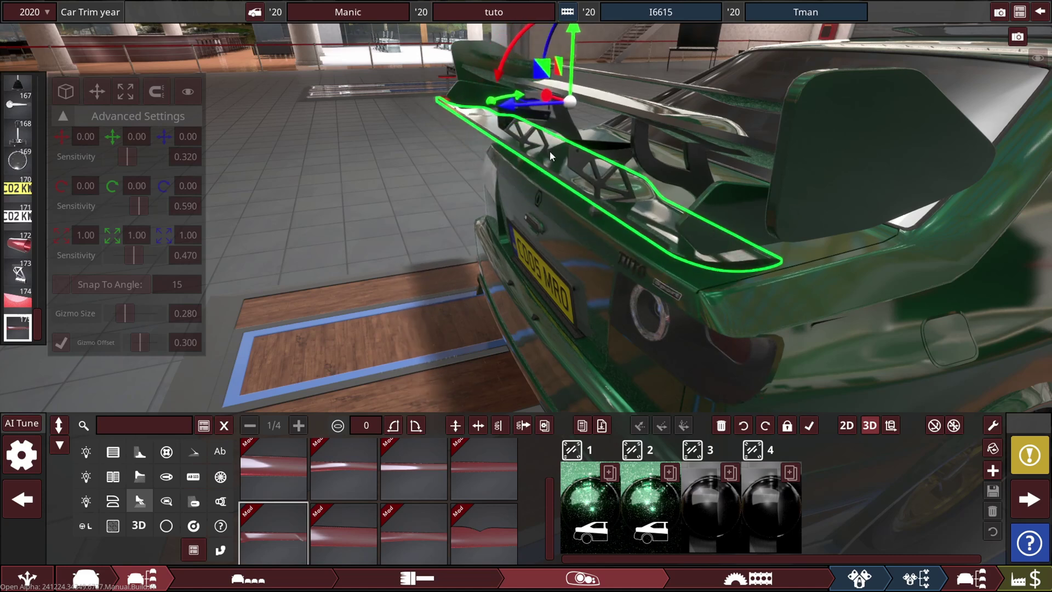
Raise the new wing blade above the truss stays and centre it across the car's rear.
{"action": "left_click_drag", "start_coordinate": [551, 151], "coordinate": [548, 175]}
{"action": "left_click_drag", "start_coordinate": [531, 111], "coordinate": [479, 18]}
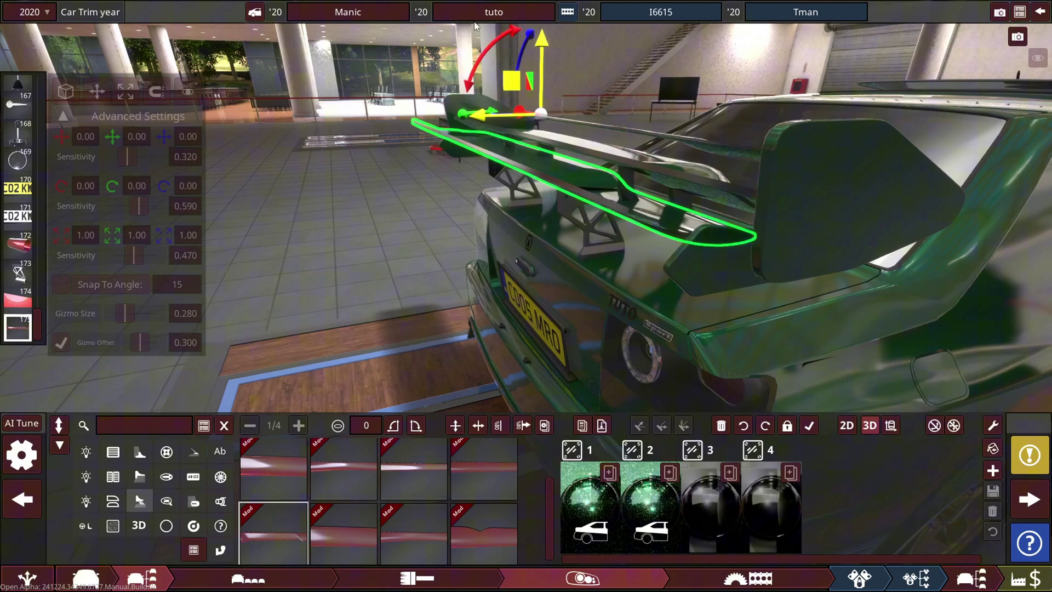
{"action": "left_click_drag", "start_coordinate": [468, 34], "coordinate": [703, 114]}
{"action": "left_click_drag", "start_coordinate": [466, 113], "coordinate": [675, 105]}
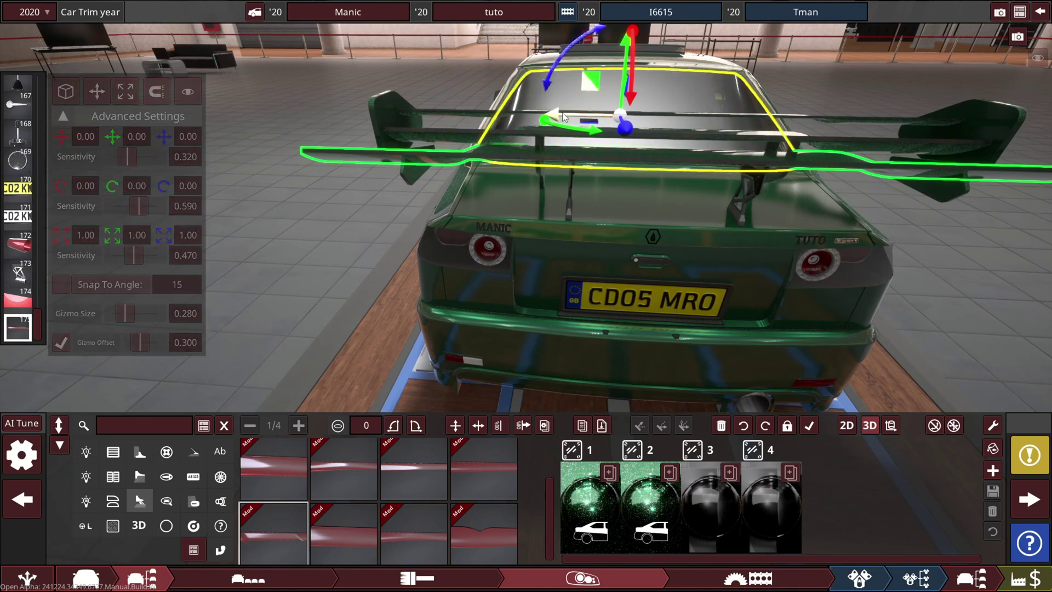
{"action": "mouse_move", "coordinate": [562, 116]}
{"action": "left_mouse_down"}
{"action": "mouse_move", "coordinate": [621, 116]}
{"action": "mouse_move", "coordinate": [537, 116]}
{"action": "mouse_move", "coordinate": [566, 116]}
{"action": "left_mouse_up"}
{"action": "left_click_drag", "start_coordinate": [426, 163], "coordinate": [525, 116]}
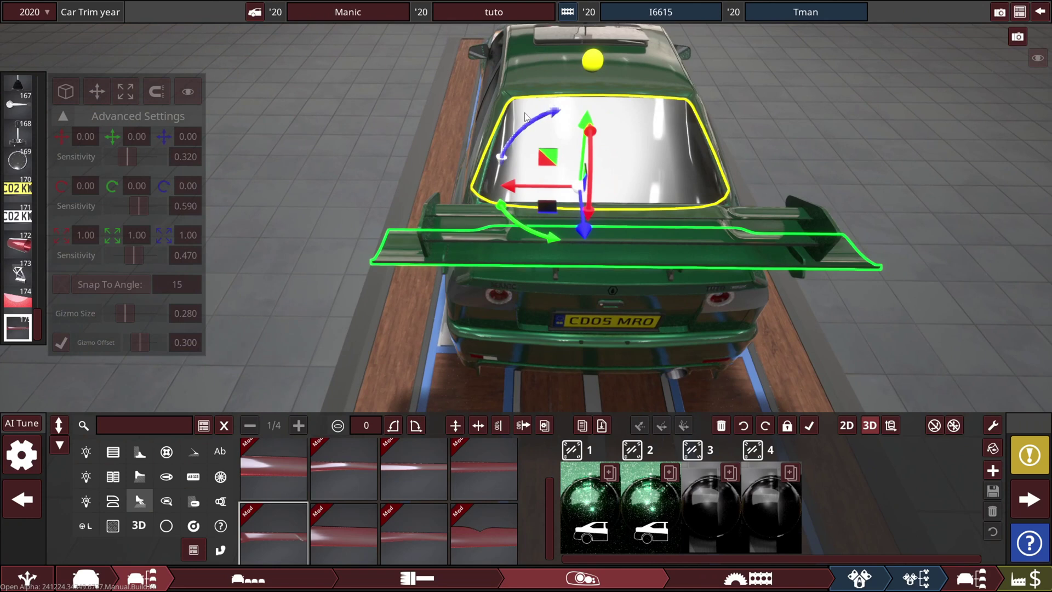
Scale the new wing blade's width to 0.71 so it fits between the endplates.
{"action": "left_click", "coordinate": [593, 60]}
{"action": "left_click_drag", "start_coordinate": [504, 187], "coordinate": [524, 191]}
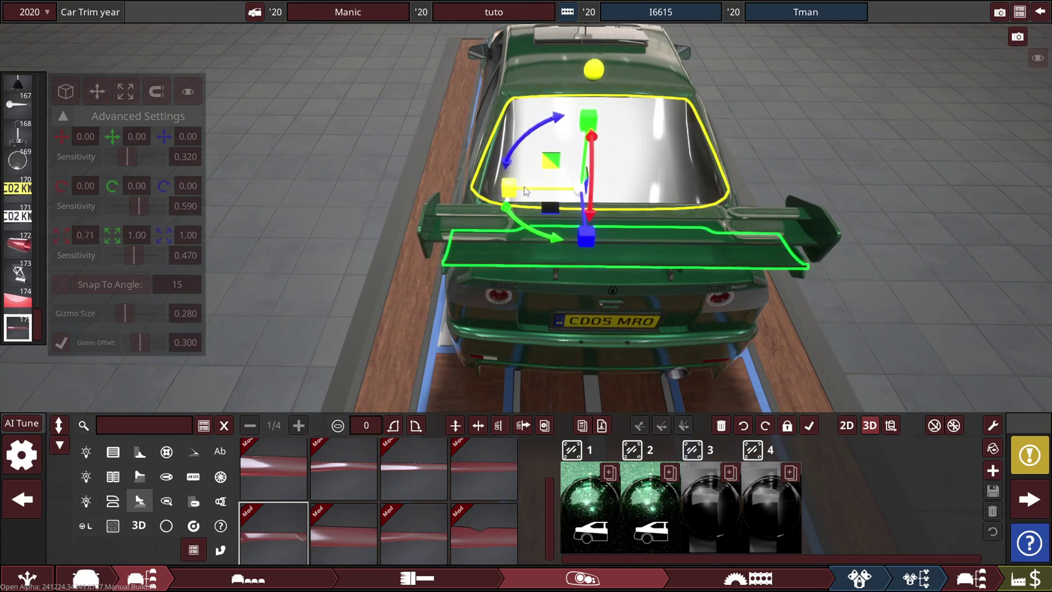
{"action": "left_click_drag", "start_coordinate": [498, 261], "coordinate": [525, 216]}
{"action": "scroll", "coordinate": [533, 215], "scroll_direction": "up", "scroll_amount": 5}
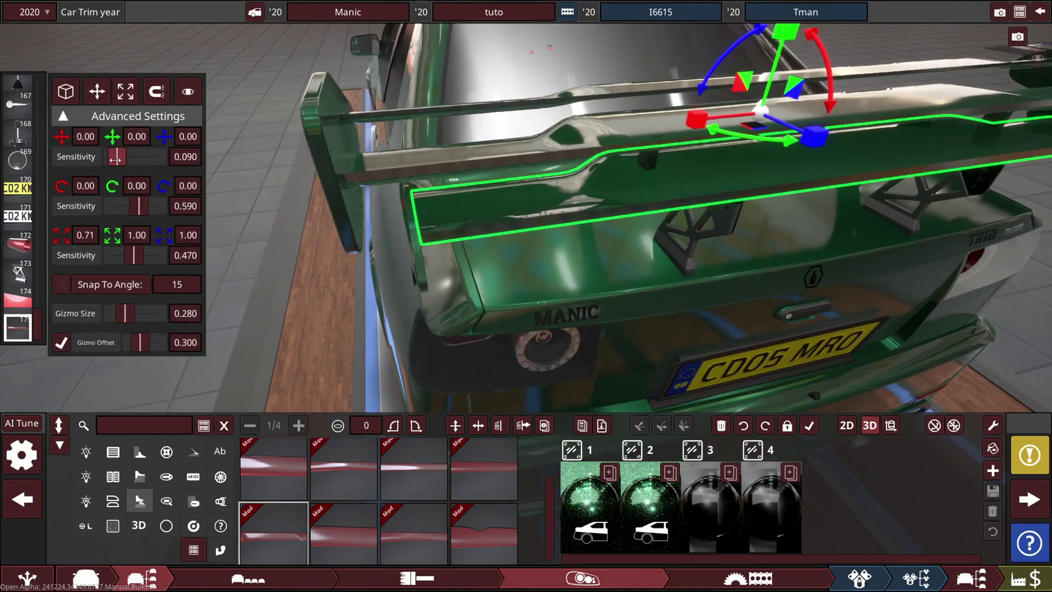
Lower the movement, rotation and scale sensitivities to 0.060, 0.220 and 0.290, and scale the wing blade's width to 0.72.
{"action": "left_click_drag", "start_coordinate": [115, 157], "coordinate": [114, 157]}
{"action": "left_click_drag", "start_coordinate": [130, 255], "coordinate": [125, 255]}
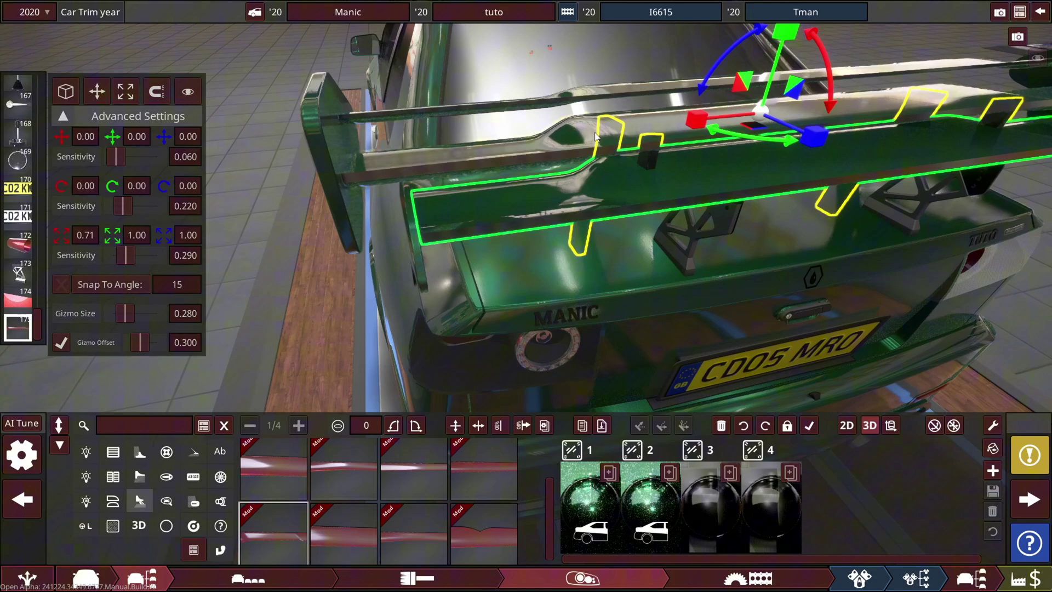
{"action": "left_click_drag", "start_coordinate": [694, 125], "coordinate": [695, 125]}
{"action": "left_click_drag", "start_coordinate": [675, 166], "coordinate": [418, 118]}
{"action": "left_click", "coordinate": [537, 60]}
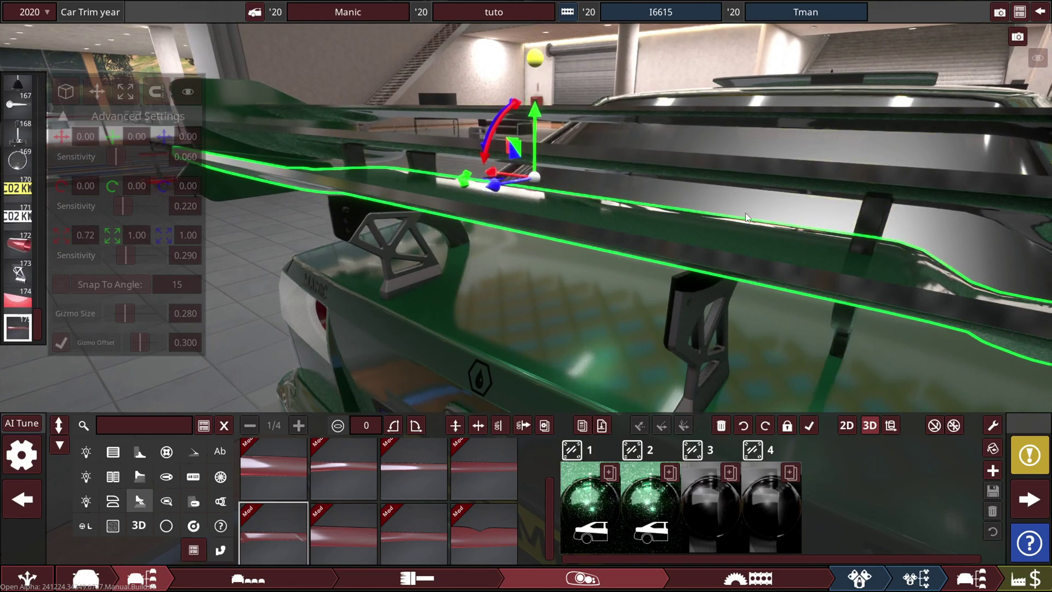
Turn off the green selection outline in the car visibility controls and view the wing blade from low behind the truss stays.
{"action": "left_click", "coordinate": [1039, 60]}
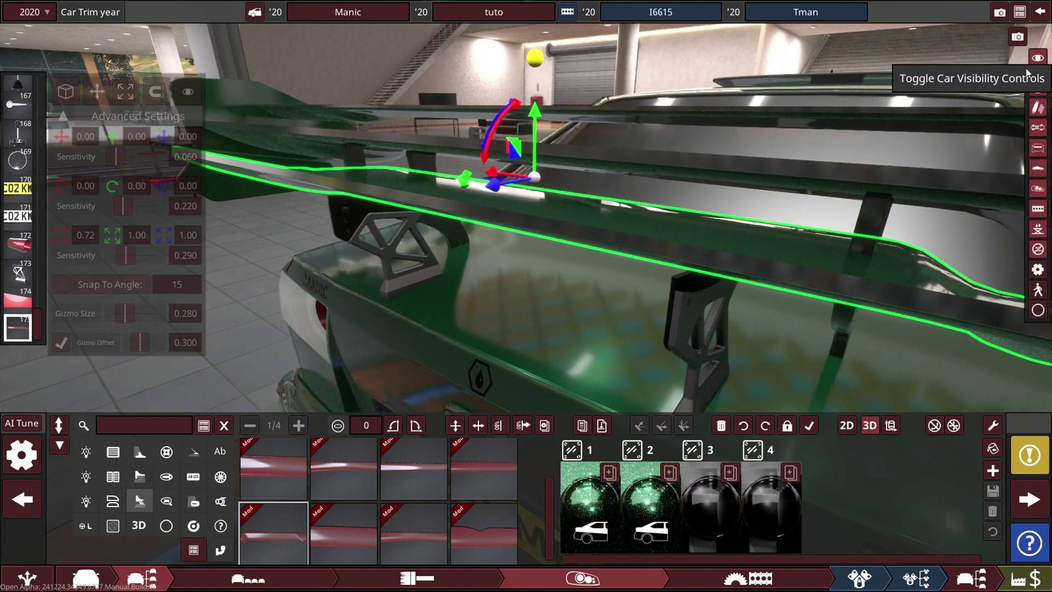
{"action": "left_click", "coordinate": [1038, 314]}
{"action": "left_click_drag", "start_coordinate": [805, 216], "coordinate": [535, 233]}
{"action": "left_click_drag", "start_coordinate": [529, 172], "coordinate": [576, 186]}
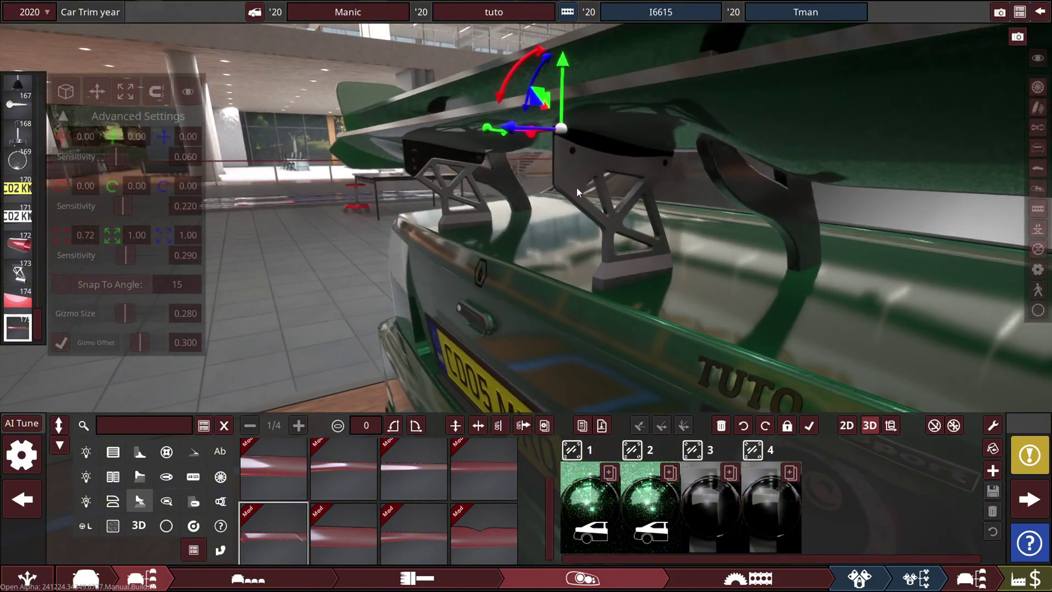
Adjust the height of the truss stays so they meet the underside of the lower wing blade.
{"action": "left_click", "coordinate": [576, 185]}
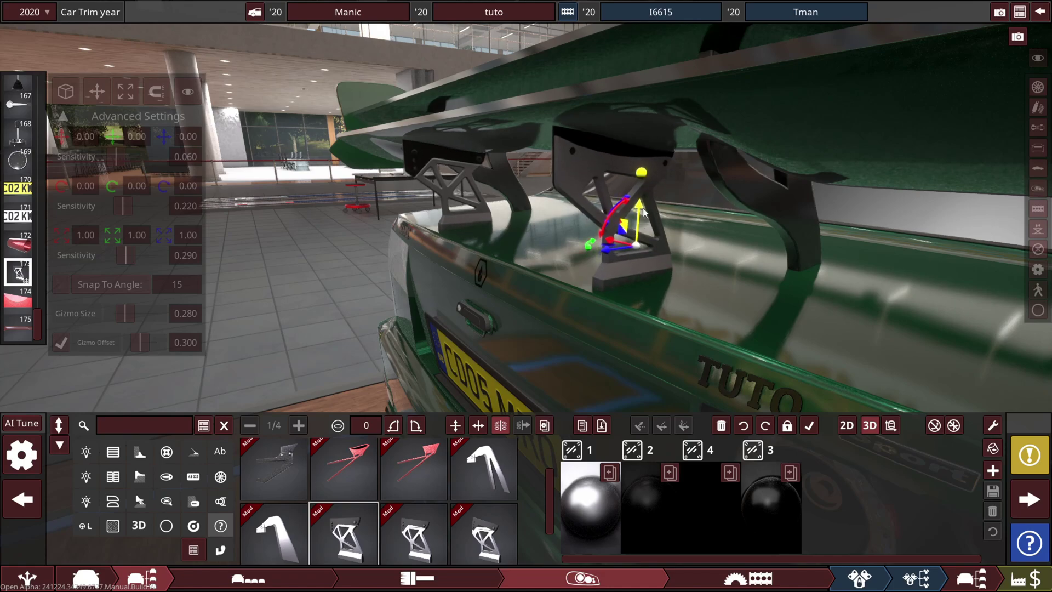
{"action": "left_click_drag", "start_coordinate": [674, 236], "coordinate": [771, 338]}
{"action": "scroll", "coordinate": [767, 334], "scroll_direction": "down", "scroll_amount": 5}
{"action": "left_click_drag", "start_coordinate": [728, 288], "coordinate": [517, 230]}
{"action": "left_click", "coordinate": [587, 253]}
{"action": "scroll", "coordinate": [521, 230], "scroll_direction": "up", "scroll_amount": 2}
Raise the small lower endplates slightly to line up with the ends of the lower wing blade.
{"action": "left_click", "coordinate": [514, 190]}
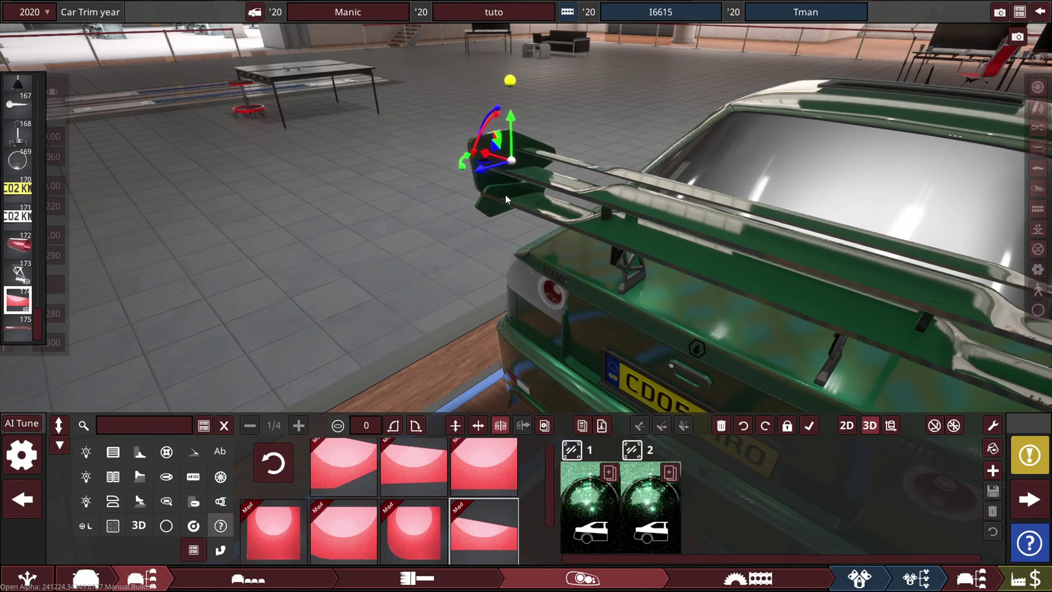
{"action": "mouse_move", "coordinate": [505, 194]}
{"action": "left_mouse_down"}
{"action": "mouse_move", "coordinate": [791, 304]}
{"action": "mouse_move", "coordinate": [555, 205]}
{"action": "mouse_move", "coordinate": [510, 200]}
{"action": "left_mouse_up"}
{"action": "left_click", "coordinate": [677, 252]}
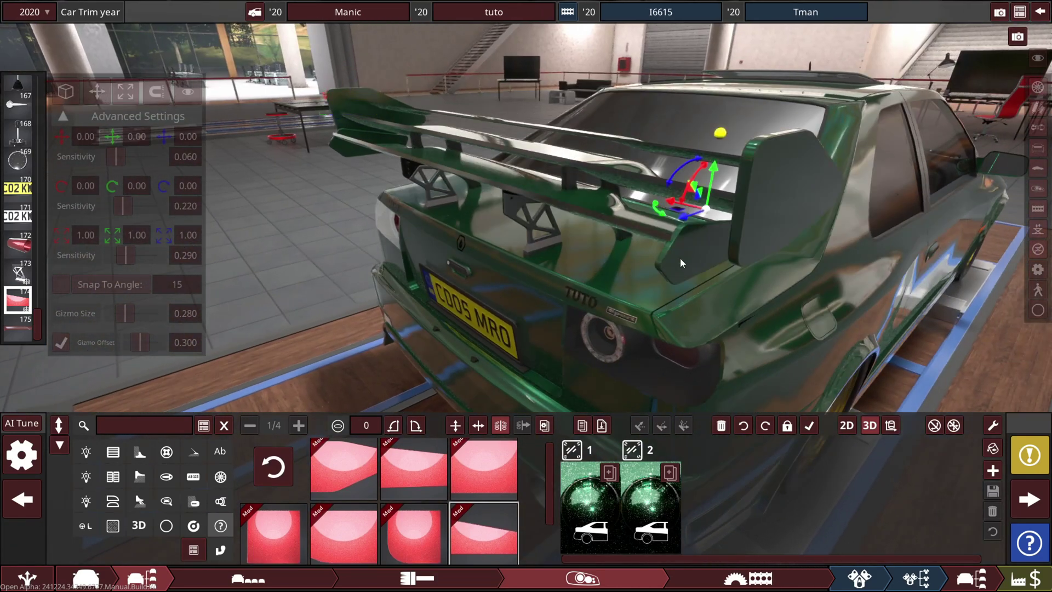
{"action": "left_click_drag", "start_coordinate": [712, 178], "coordinate": [727, 152]}
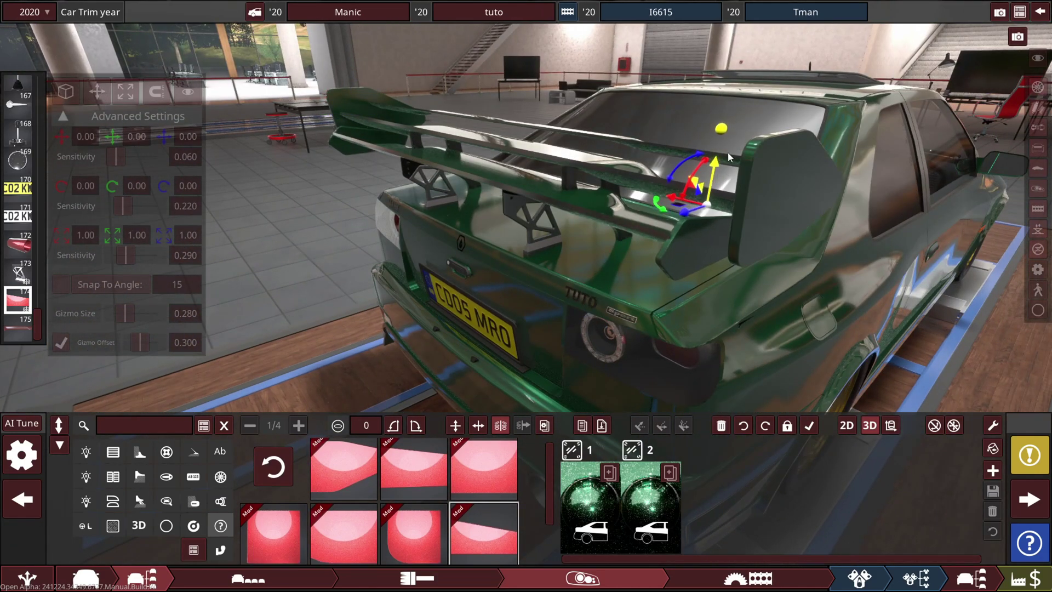
{"action": "left_click", "coordinate": [722, 130]}
{"action": "left_click_drag", "start_coordinate": [697, 187], "coordinate": [1026, 325]}
{"action": "left_click_drag", "start_coordinate": [1026, 325], "coordinate": [1031, 329]}
{"action": "left_click", "coordinate": [598, 301]}
Duplicate the lower wing blade and place the copy just above the original.
{"action": "left_click_drag", "start_coordinate": [598, 301], "coordinate": [537, 229]}
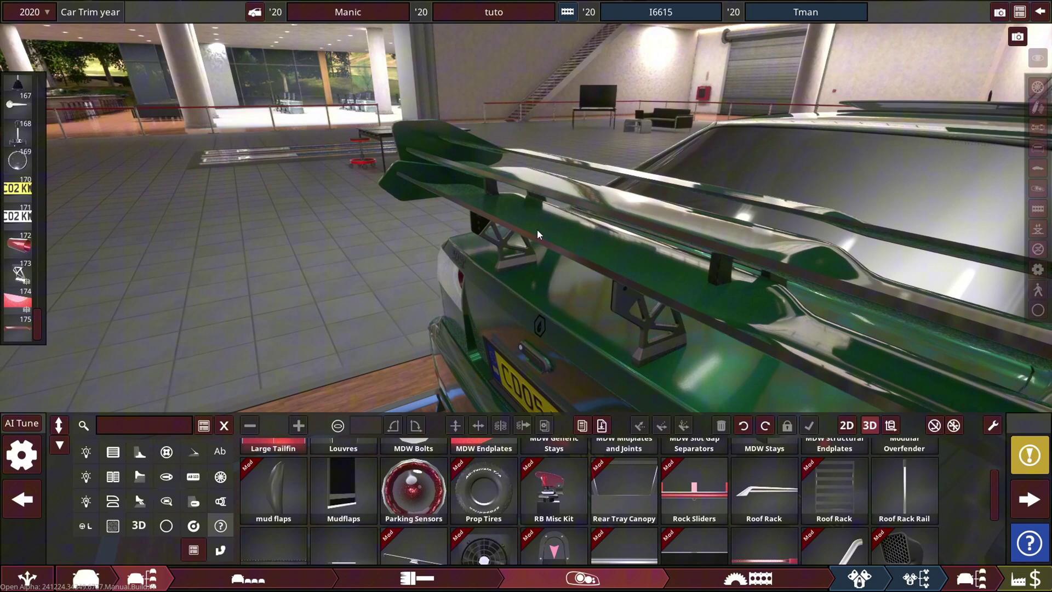
{"action": "left_click", "coordinate": [537, 229]}
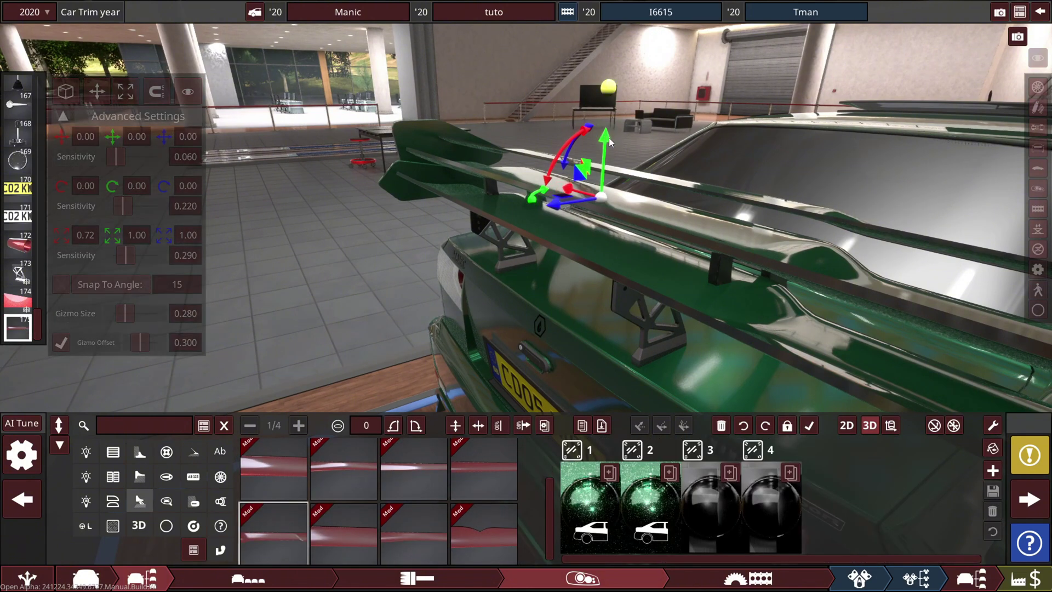
{"action": "left_click_drag", "start_coordinate": [609, 138], "coordinate": [610, 98]}
Scale the duplicated blade to 0.55 in height and 0.52 in depth and position it as a slim element above the lower blade.
{"action": "left_click", "coordinate": [610, 83]}
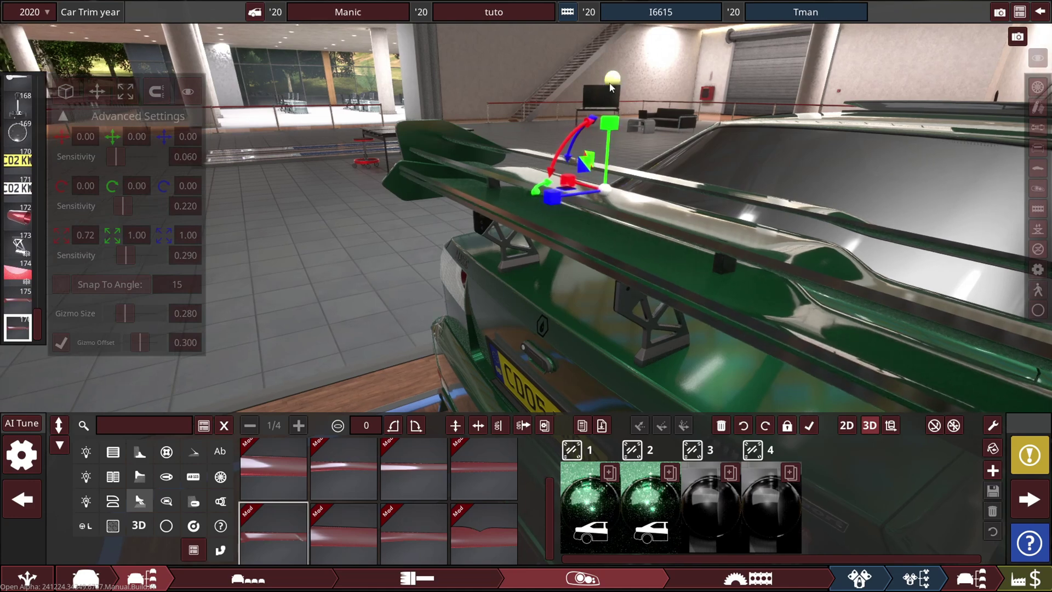
{"action": "left_click_drag", "start_coordinate": [571, 211], "coordinate": [616, 199]}
{"action": "left_click_drag", "start_coordinate": [637, 134], "coordinate": [642, 162]}
{"action": "left_click_drag", "start_coordinate": [587, 205], "coordinate": [613, 202]}
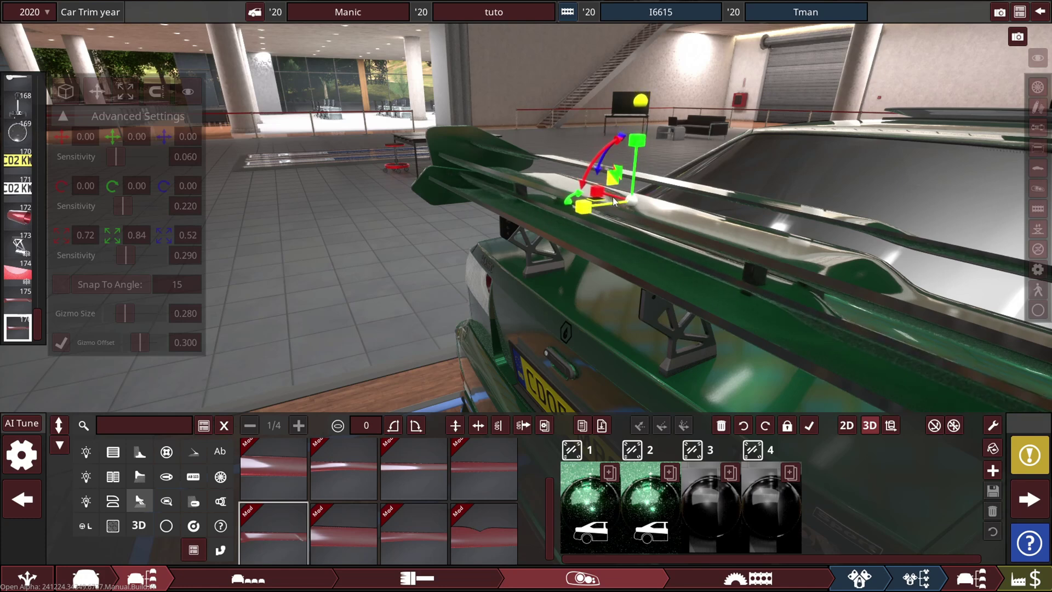
{"action": "left_click_drag", "start_coordinate": [633, 153], "coordinate": [647, 95]}
{"action": "left_click_drag", "start_coordinate": [606, 204], "coordinate": [547, 211]}
{"action": "left_click", "coordinate": [468, 107]}
Inspect the assembled rear wing, its endplates and stacked blades from both sides and the rear.
{"action": "left_click_drag", "start_coordinate": [468, 113], "coordinate": [427, 78]}
{"action": "scroll", "coordinate": [467, 55], "scroll_direction": "down", "scroll_amount": 5}
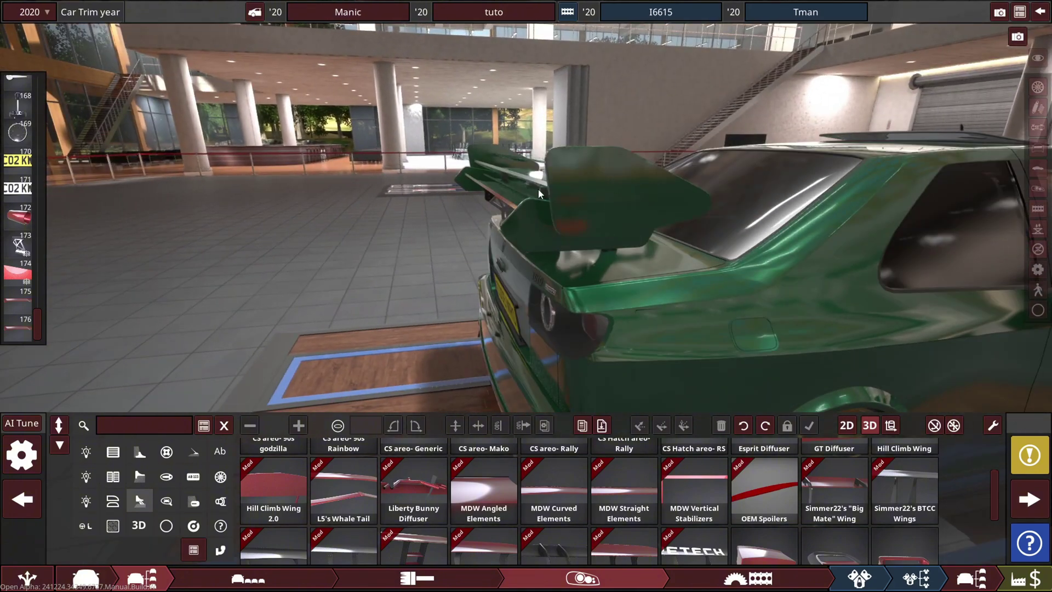
{"action": "left_click_drag", "start_coordinate": [487, 179], "coordinate": [643, 140]}
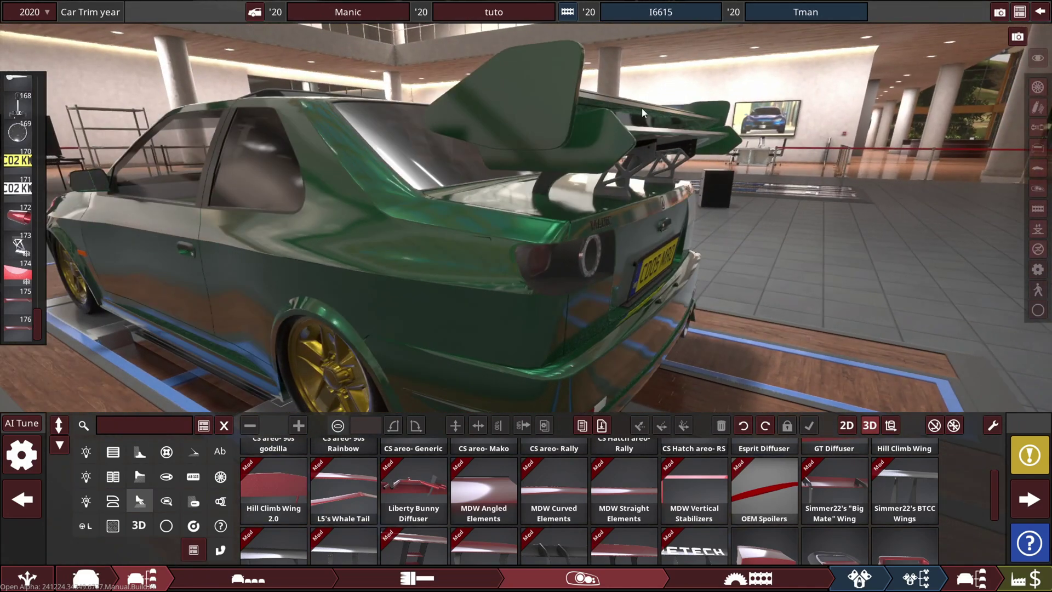
{"action": "left_click_drag", "start_coordinate": [728, 111], "coordinate": [218, 198]}
{"action": "scroll", "coordinate": [407, 133], "scroll_direction": "down", "scroll_amount": 3}
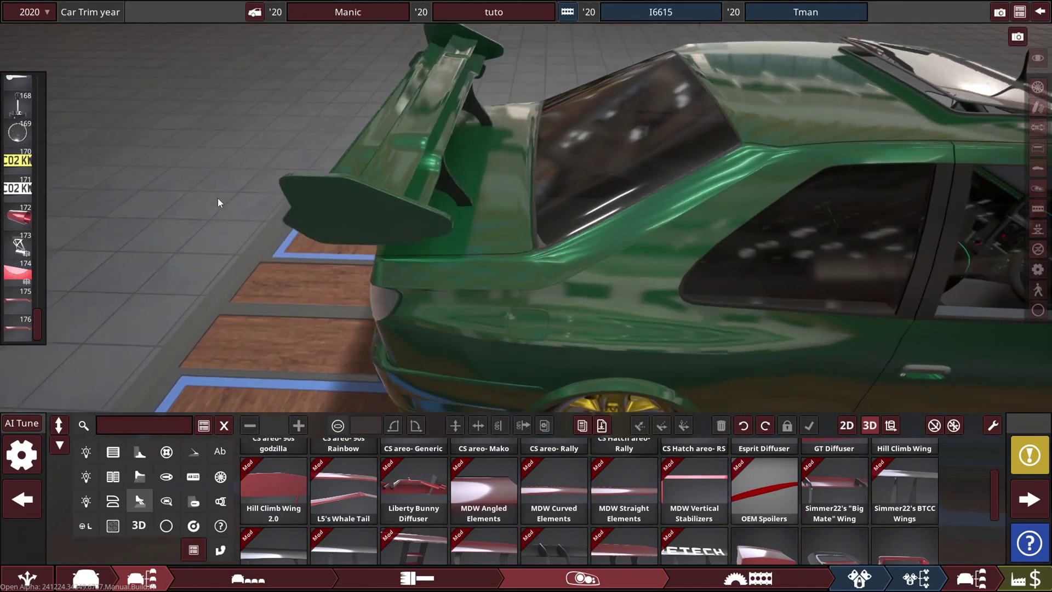
{"action": "key", "text": "a"}
{"action": "key", "text": "d"}
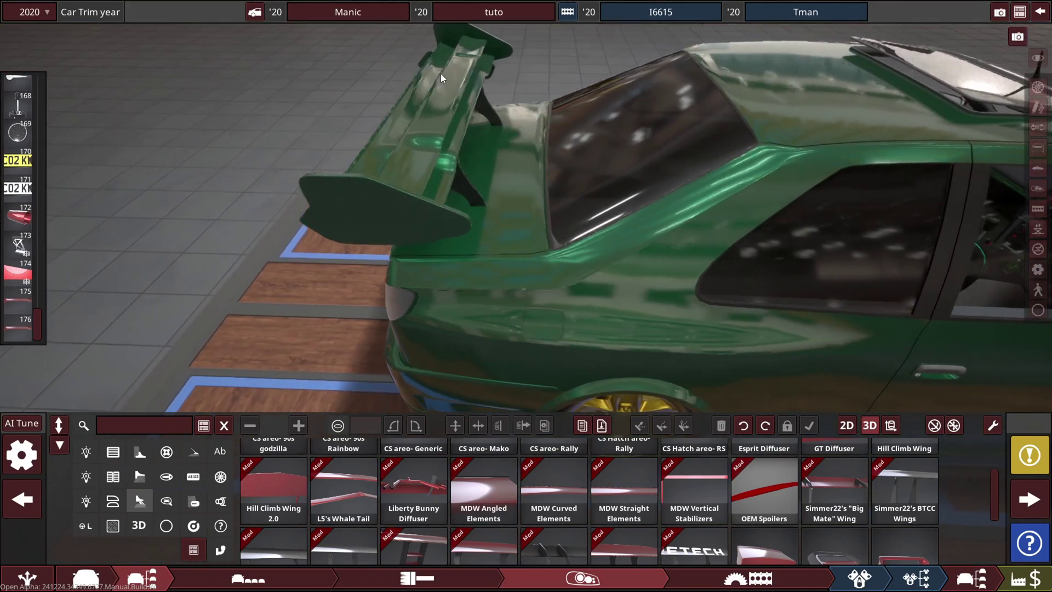
{"action": "left_click_drag", "start_coordinate": [471, 180], "coordinate": [508, 306]}
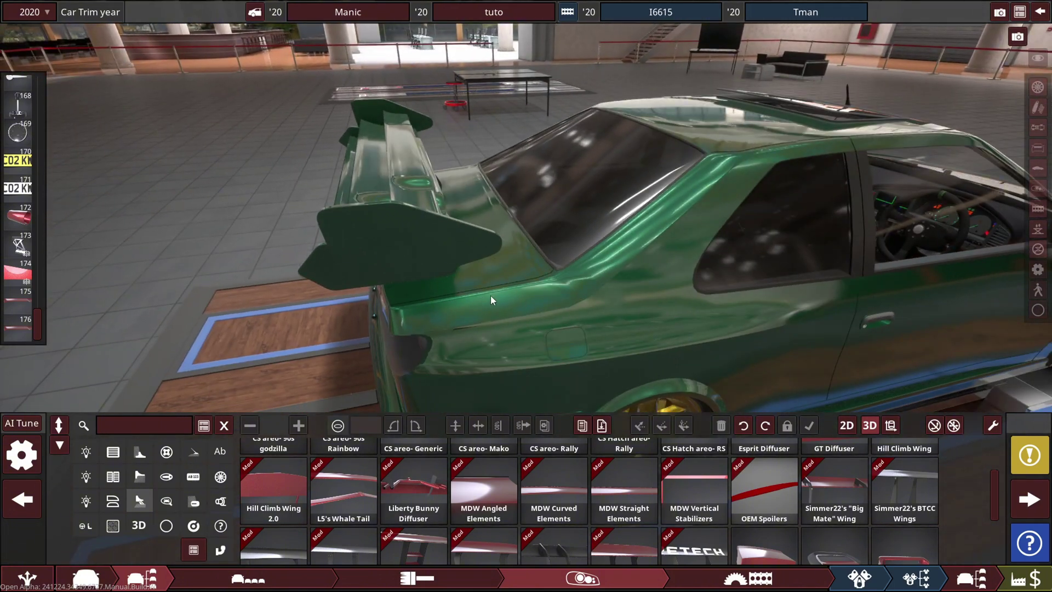
{"action": "left_click_drag", "start_coordinate": [526, 190], "coordinate": [678, 202]}
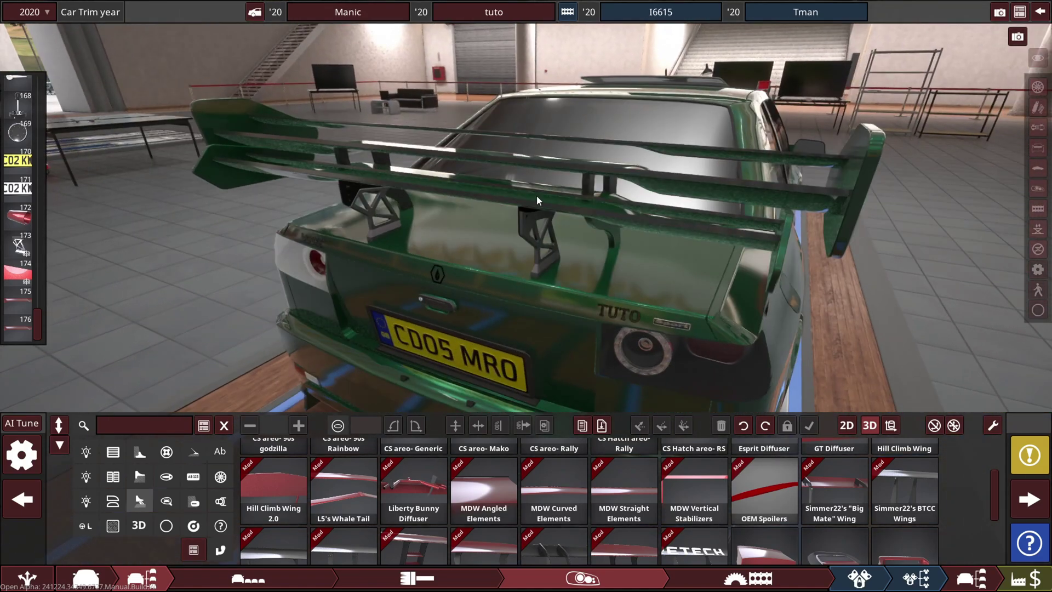
{"action": "left_click_drag", "start_coordinate": [537, 195], "coordinate": [502, 199]}
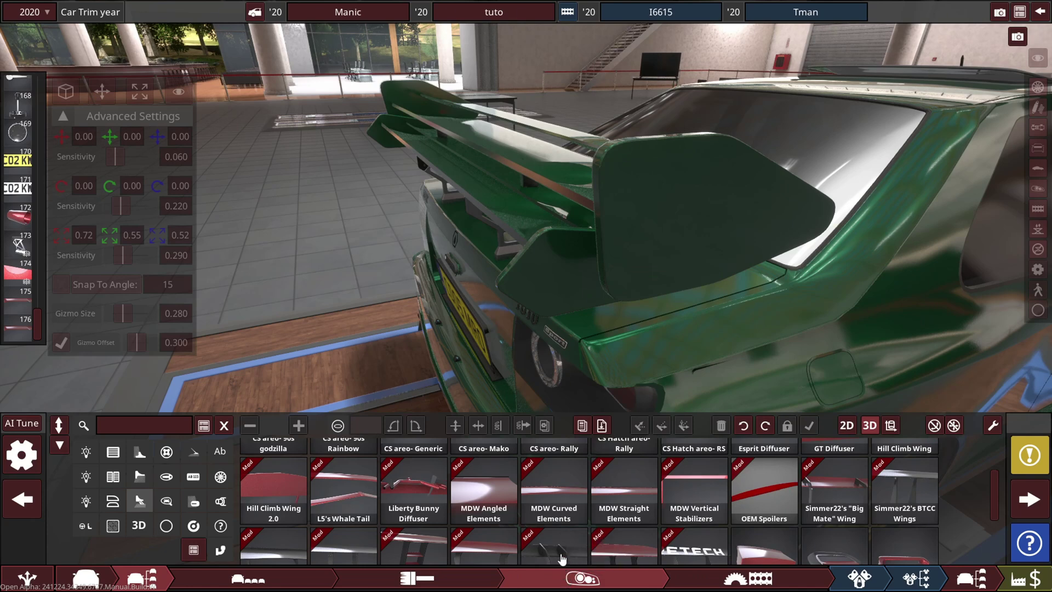
Open the car trim's summary description and go to the airspeed and brake prop lines near its end.
{"action": "mouse_move", "coordinate": [562, 558]}
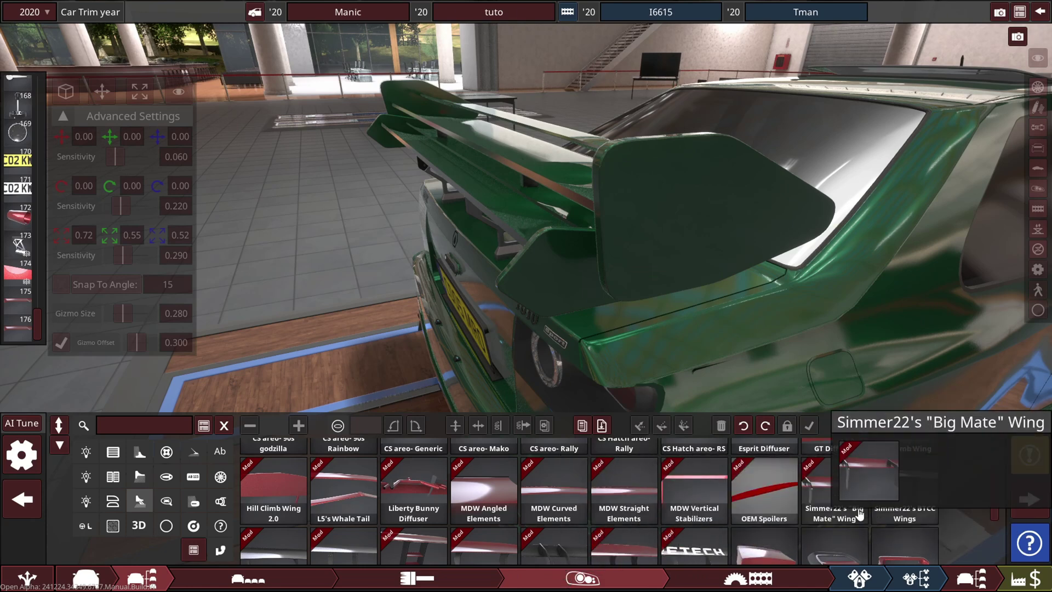
{"action": "left_click", "coordinate": [971, 588]}
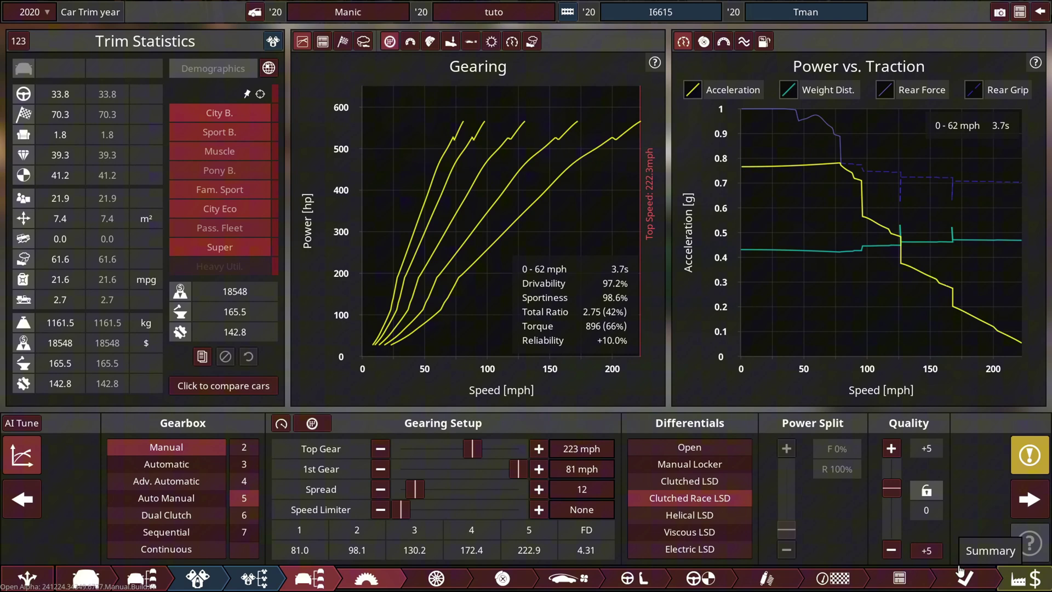
{"action": "left_click", "coordinate": [958, 587]}
{"action": "left_click", "coordinate": [819, 427]}
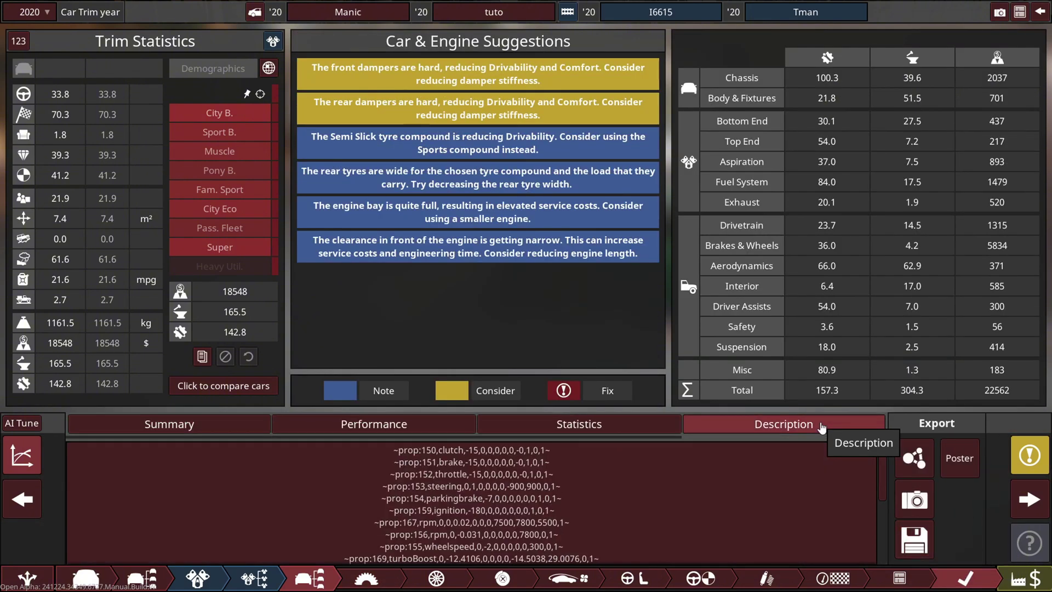
{"action": "left_click_drag", "start_coordinate": [400, 452], "coordinate": [523, 573]}
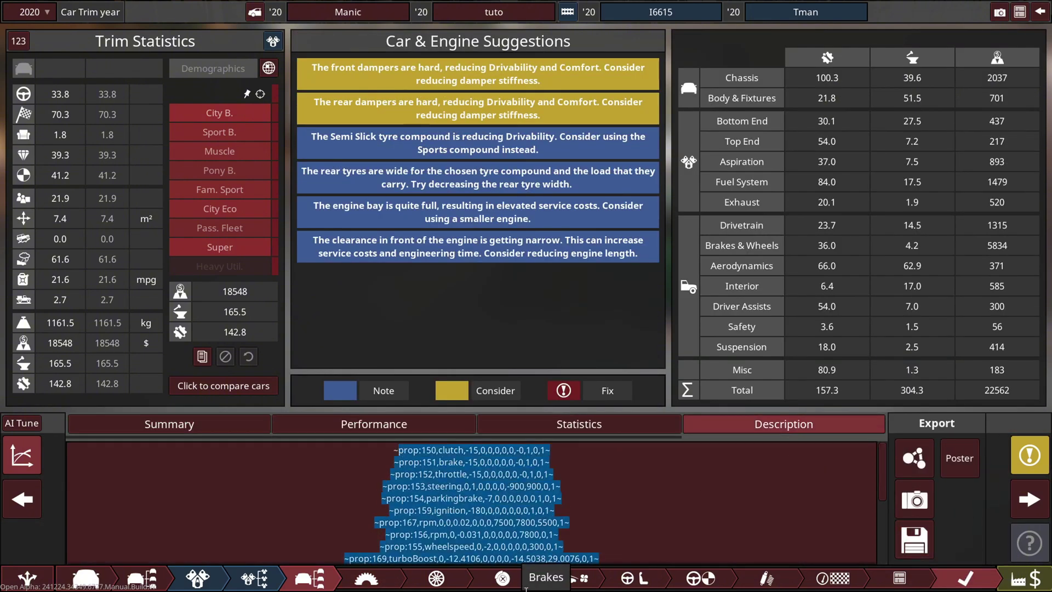
{"action": "left_click", "coordinate": [629, 495]}
{"action": "scroll", "coordinate": [503, 499], "scroll_direction": "down", "scroll_amount": 5}
{"action": "scroll", "coordinate": [503, 498], "scroll_direction": "down", "scroll_amount": 4}
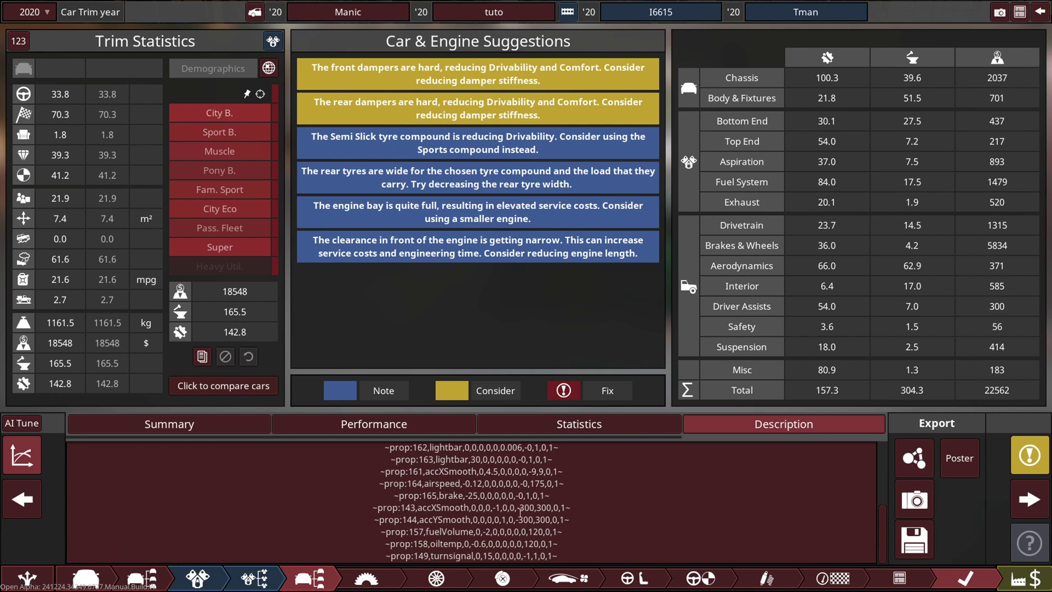
{"action": "left_click_drag", "start_coordinate": [378, 483], "coordinate": [561, 491]}
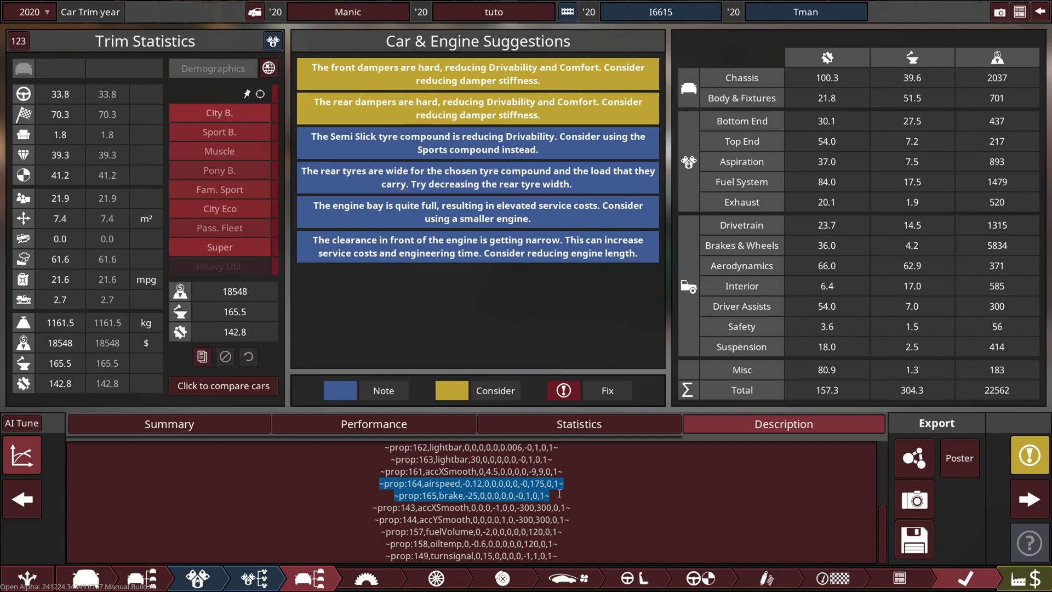
{"action": "key", "text": "Escape"}
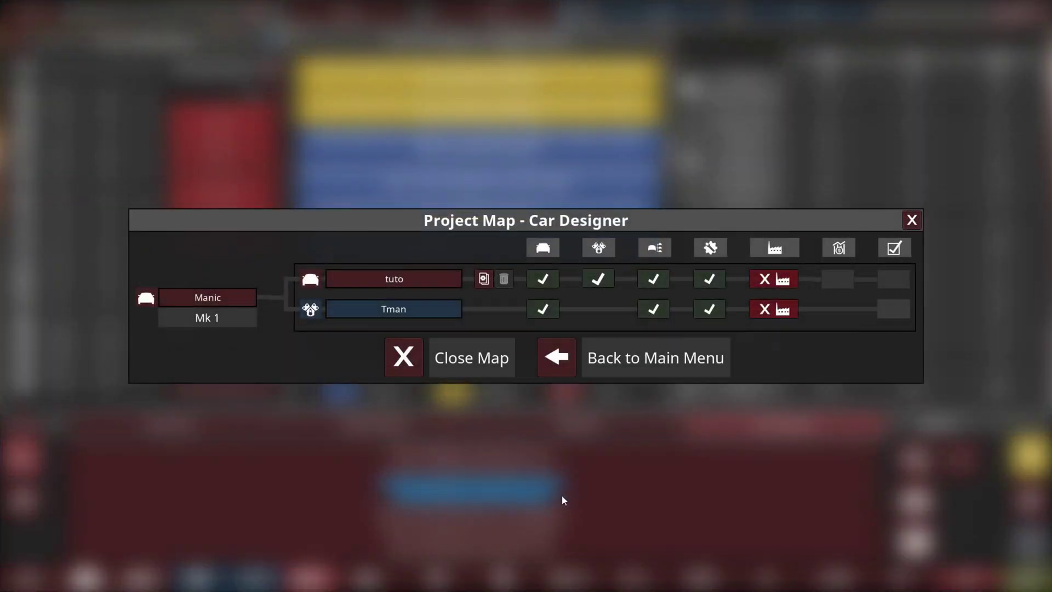
{"action": "left_click", "coordinate": [911, 220]}
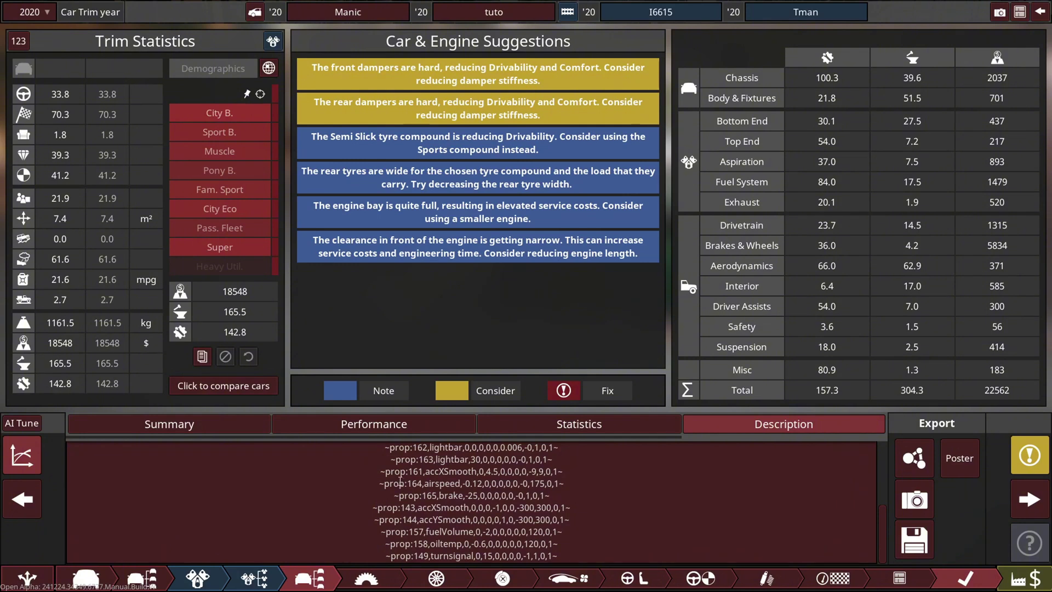
Copy the prop:164 airspeed and prop:165 brake lines and paste them on a new line after the prop:149 turnsignal line.
{"action": "left_click_drag", "start_coordinate": [379, 480], "coordinate": [553, 495]}
{"action": "right_click", "coordinate": [493, 494]}
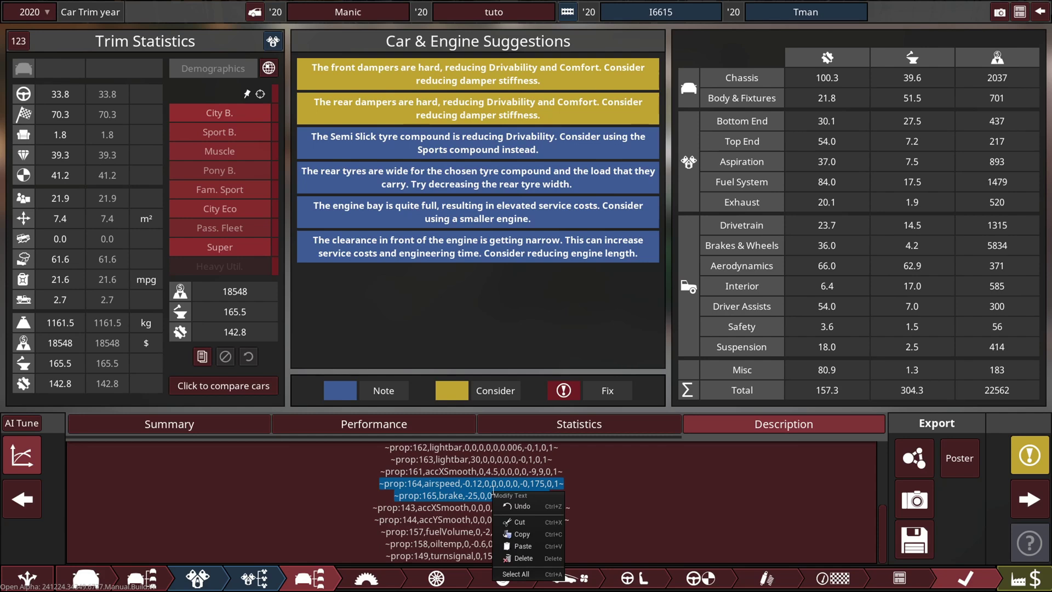
{"action": "left_click", "coordinate": [522, 534]}
{"action": "left_click", "coordinate": [561, 556]}
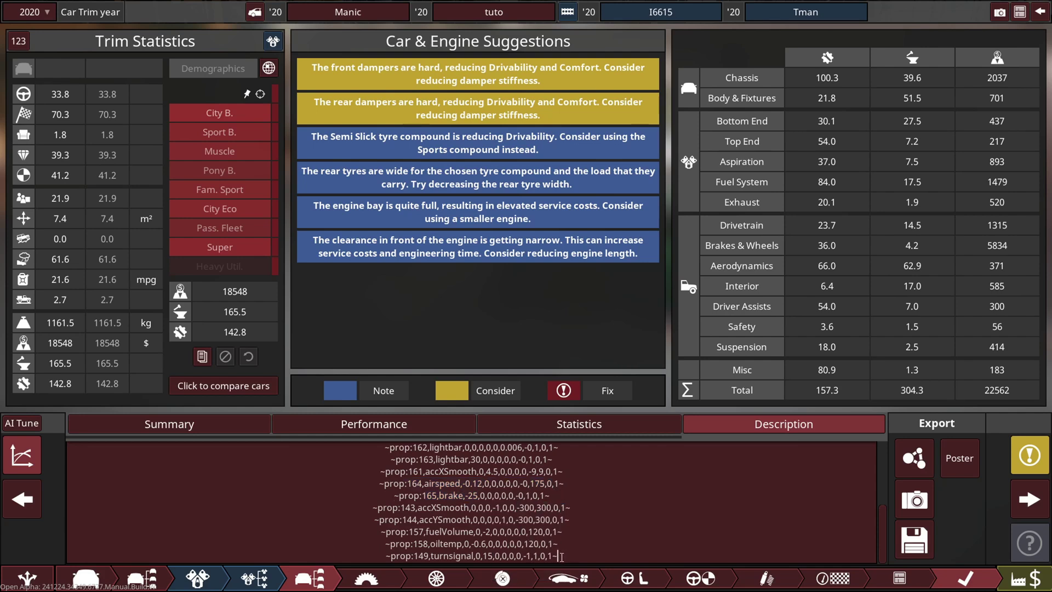
{"action": "key", "text": "Return"}
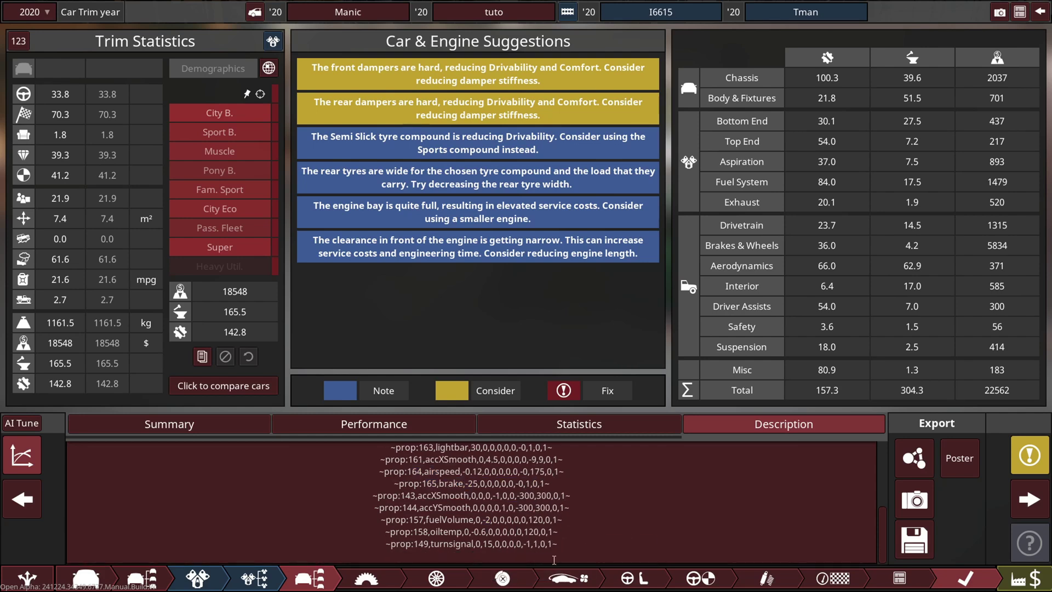
{"action": "right_click", "coordinate": [487, 555]}
{"action": "left_click", "coordinate": [514, 520]}
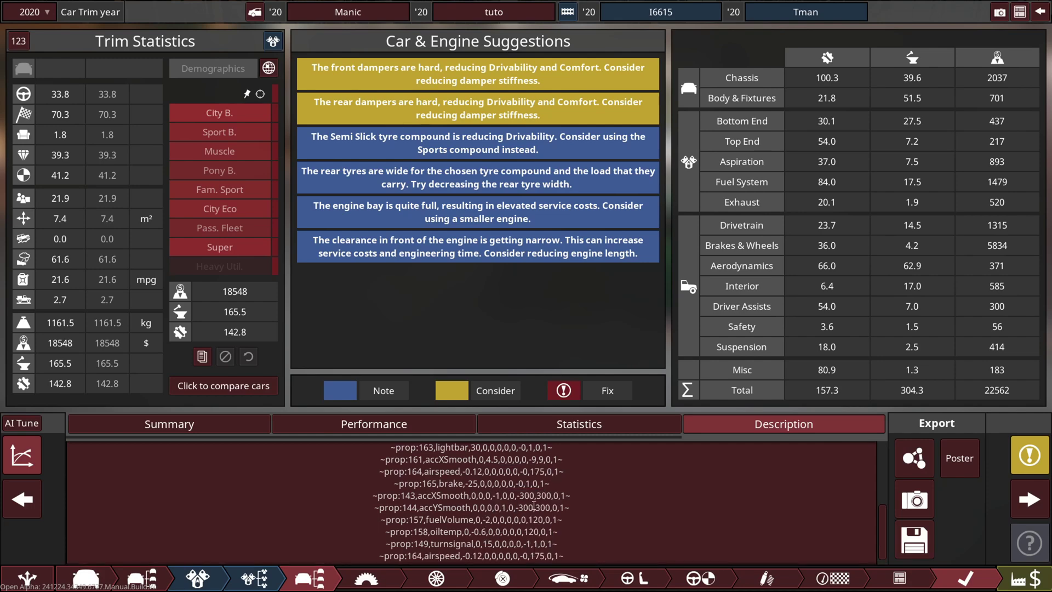
{"action": "scroll", "coordinate": [534, 507], "scroll_direction": "down", "scroll_amount": 1}
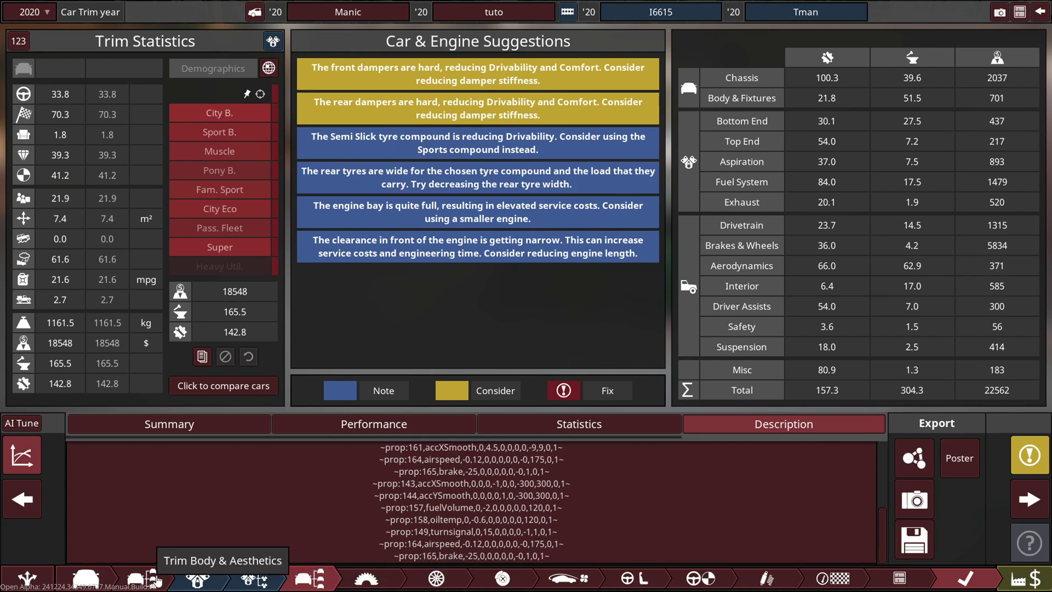
Return to the fixtures stage of the trim body and select fixture 175, the larger lower wing blade.
{"action": "left_click", "coordinate": [155, 580]}
{"action": "left_click", "coordinate": [607, 580]}
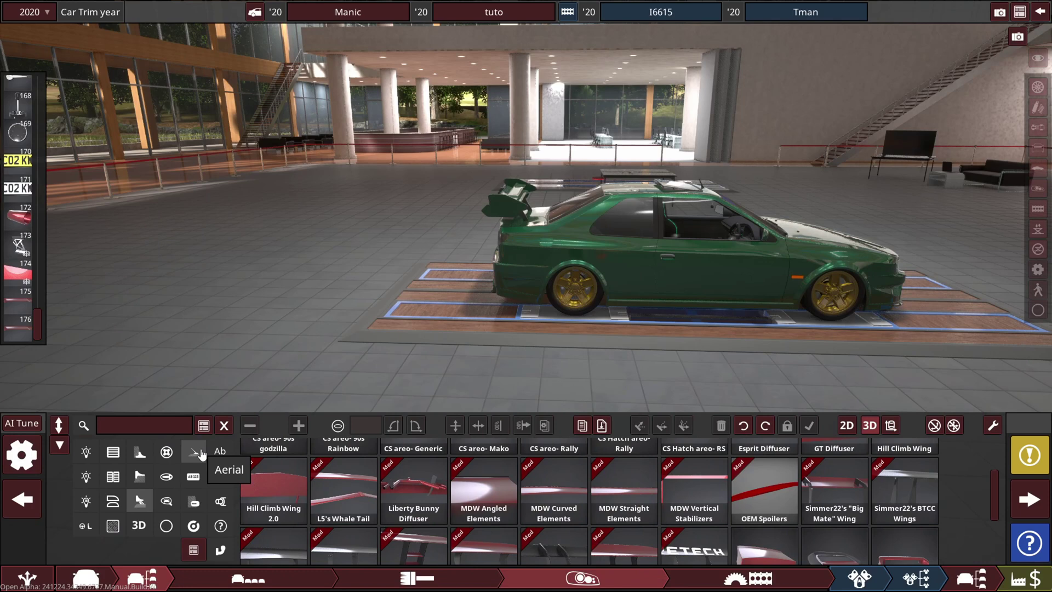
{"action": "mouse_move", "coordinate": [42, 294]}
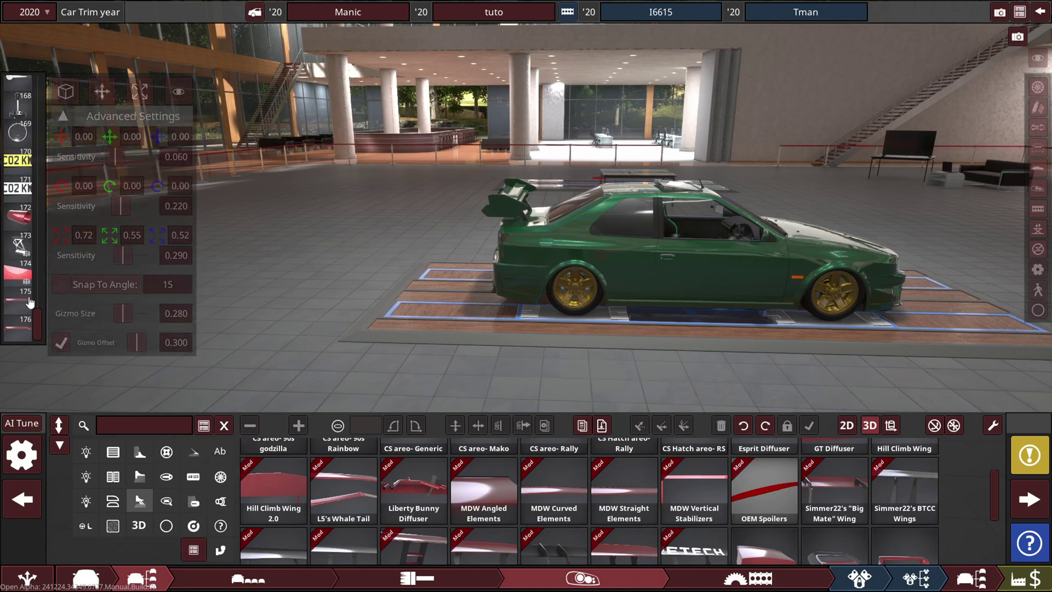
{"action": "left_click", "coordinate": [26, 303]}
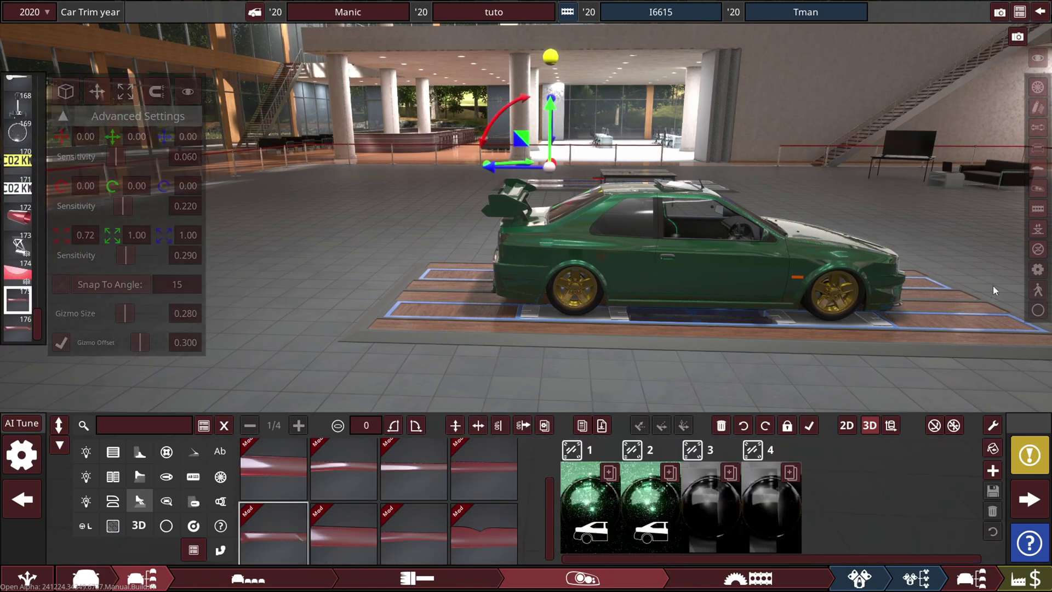
Check fixture 176 on the wing and renumber the pasted lines in the description as prop:175 airspeed and prop:176 brake.
{"action": "left_click_drag", "start_coordinate": [413, 290], "coordinate": [614, 284]}
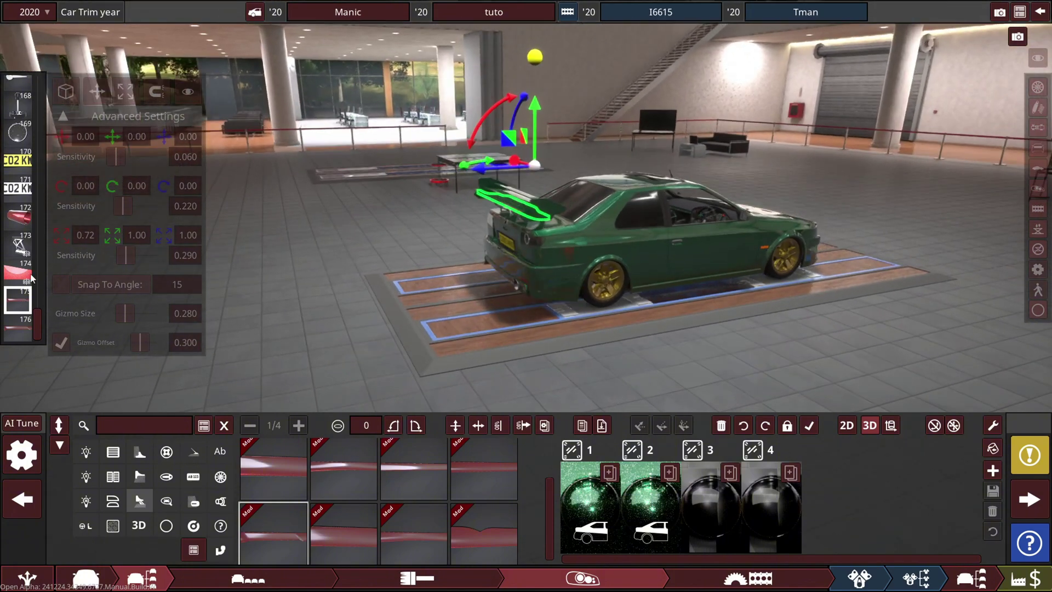
{"action": "left_click", "coordinate": [24, 332]}
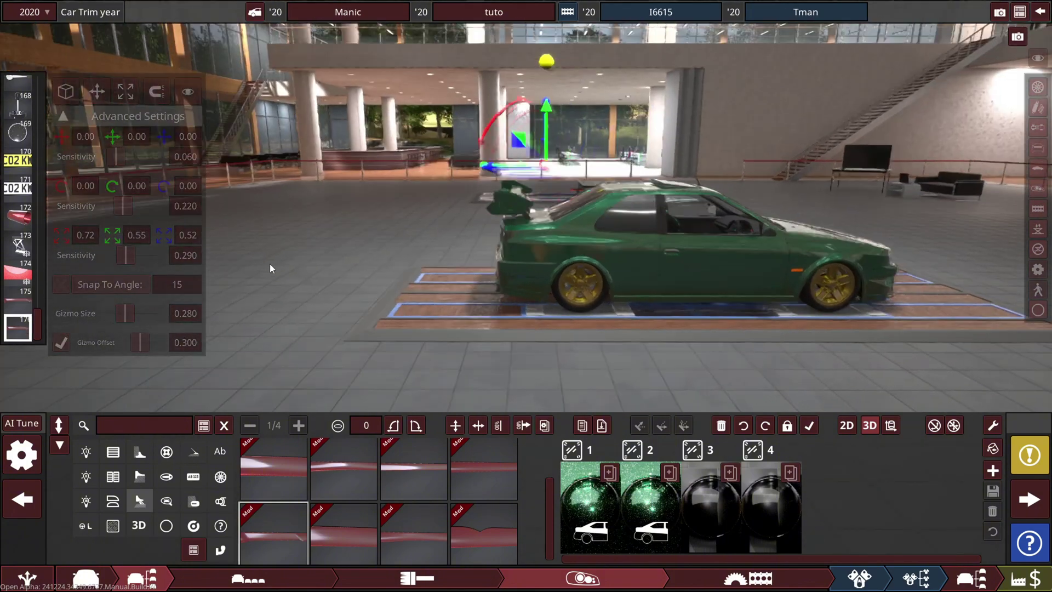
{"action": "left_click", "coordinate": [970, 578]}
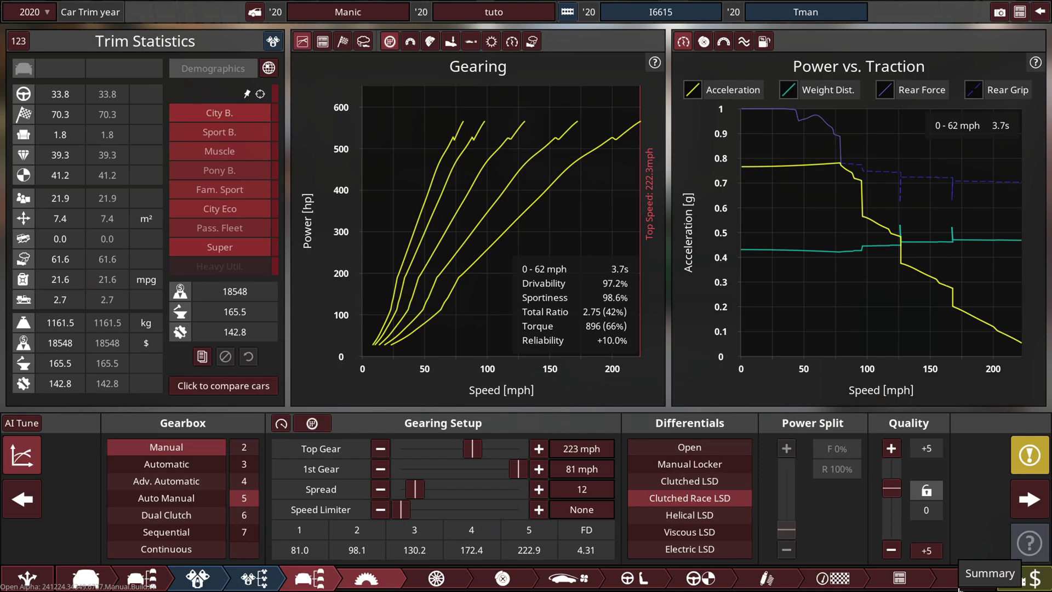
{"action": "left_click", "coordinate": [969, 579]}
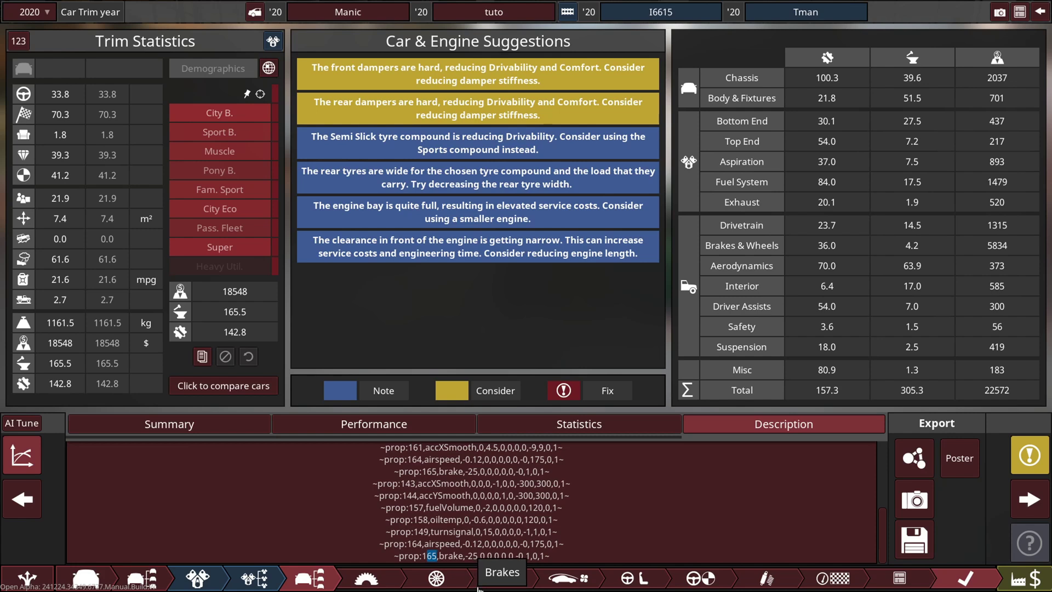
{"action": "type", "text": "7676"}
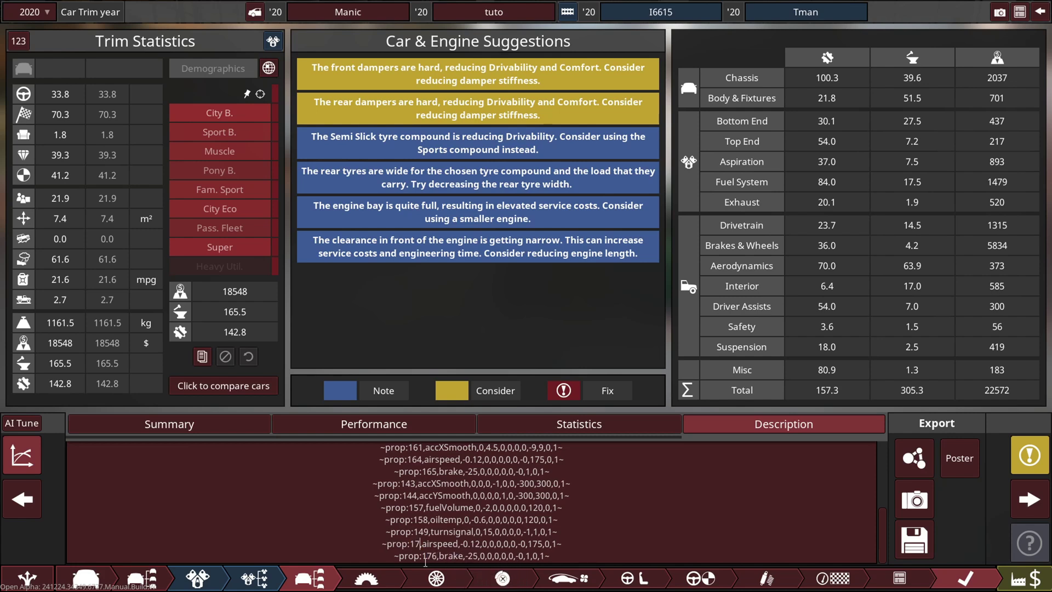
{"action": "key", "text": "BackSpace"}
{"action": "type", "text": "5"}
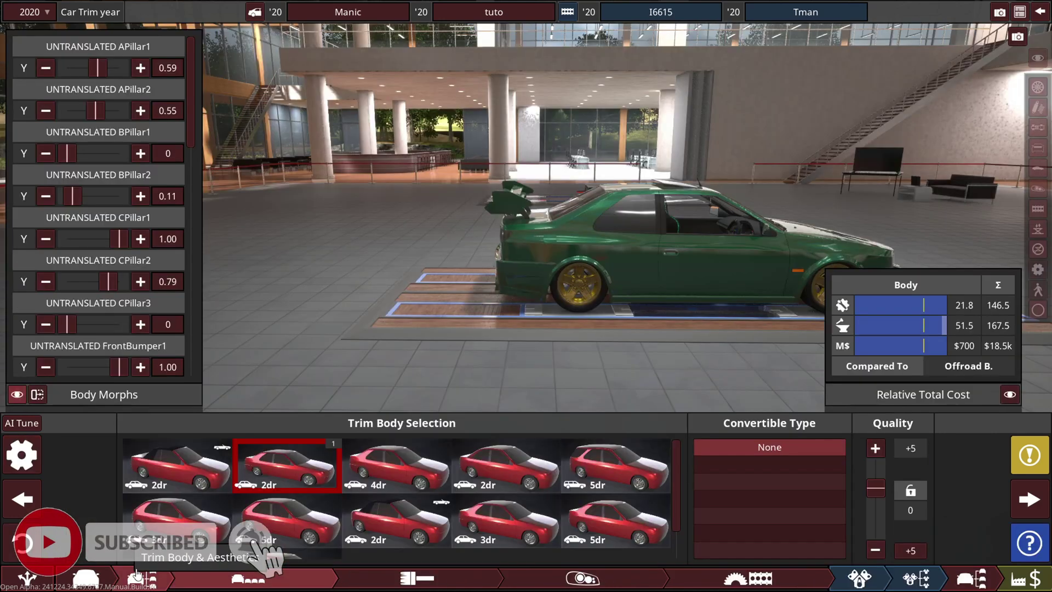
Check the fixture numbers of the wing blades at the fixtures stage, and reopen the trim's summary description.
{"action": "left_click", "coordinate": [143, 578]}
{"action": "left_click", "coordinate": [578, 579]}
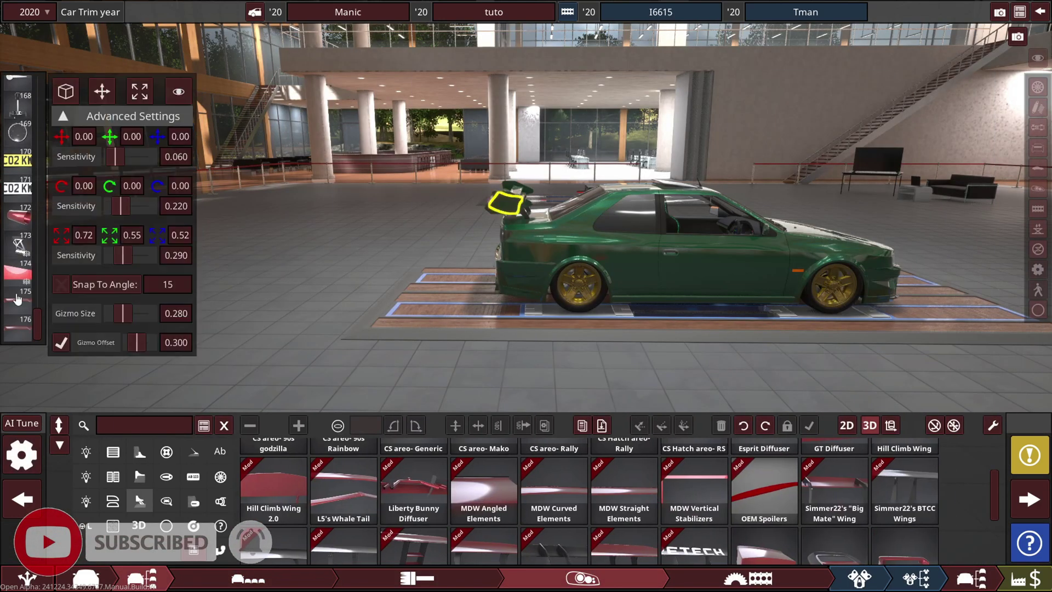
{"action": "left_click", "coordinate": [969, 580]}
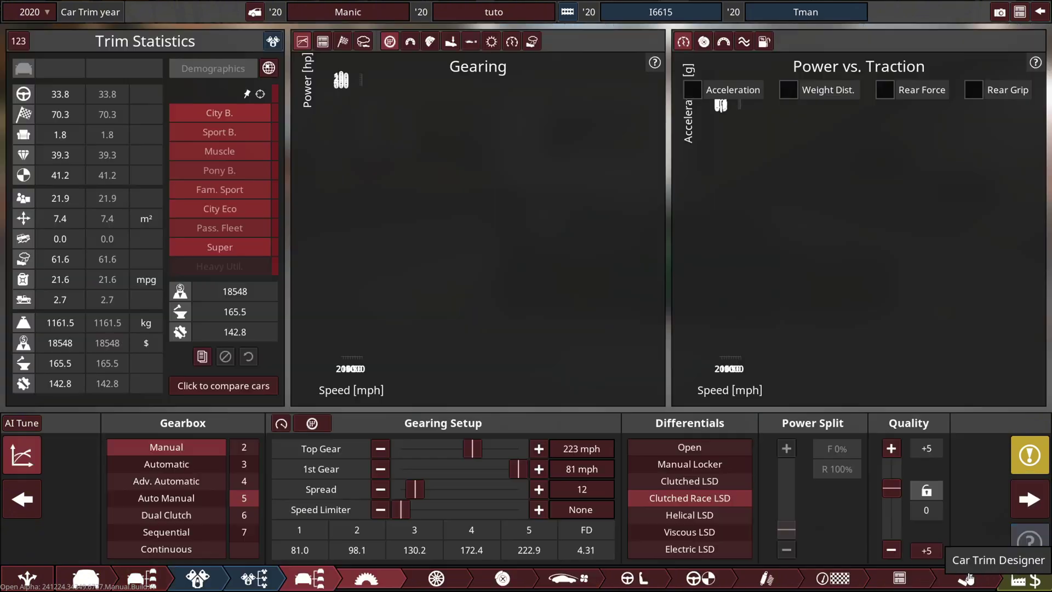
{"action": "left_click", "coordinate": [969, 579]}
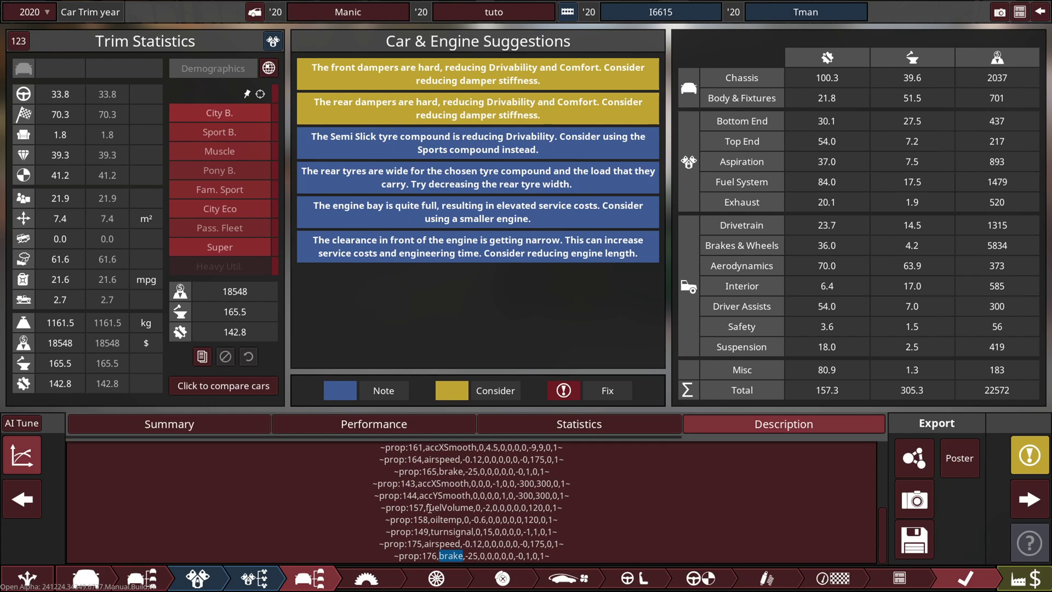
Review the function names in the prop lines, comparing fuelVolume, airspeed and brake.
{"action": "left_click_drag", "start_coordinate": [430, 508], "coordinate": [473, 512]}
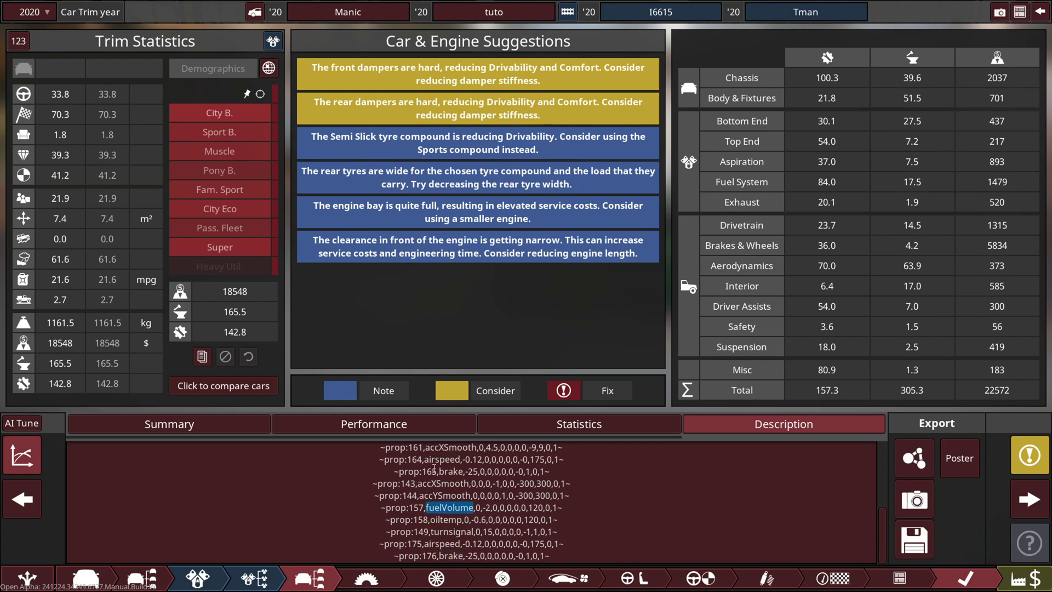
{"action": "left_click_drag", "start_coordinate": [424, 459], "coordinate": [463, 461]}
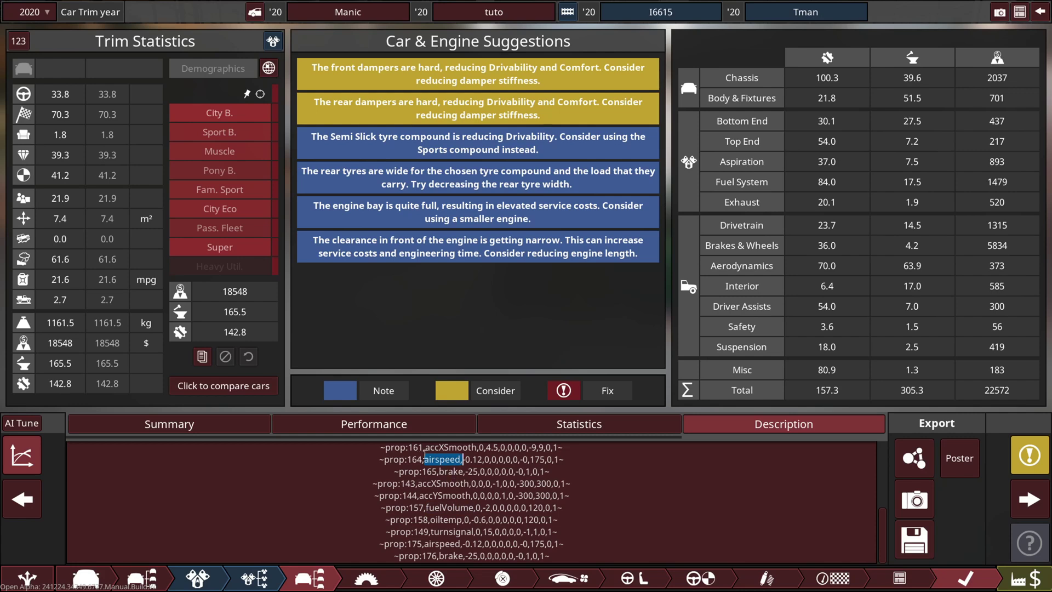
{"action": "left_click_drag", "start_coordinate": [424, 463], "coordinate": [458, 460]}
{"action": "left_click_drag", "start_coordinate": [424, 543], "coordinate": [458, 546]}
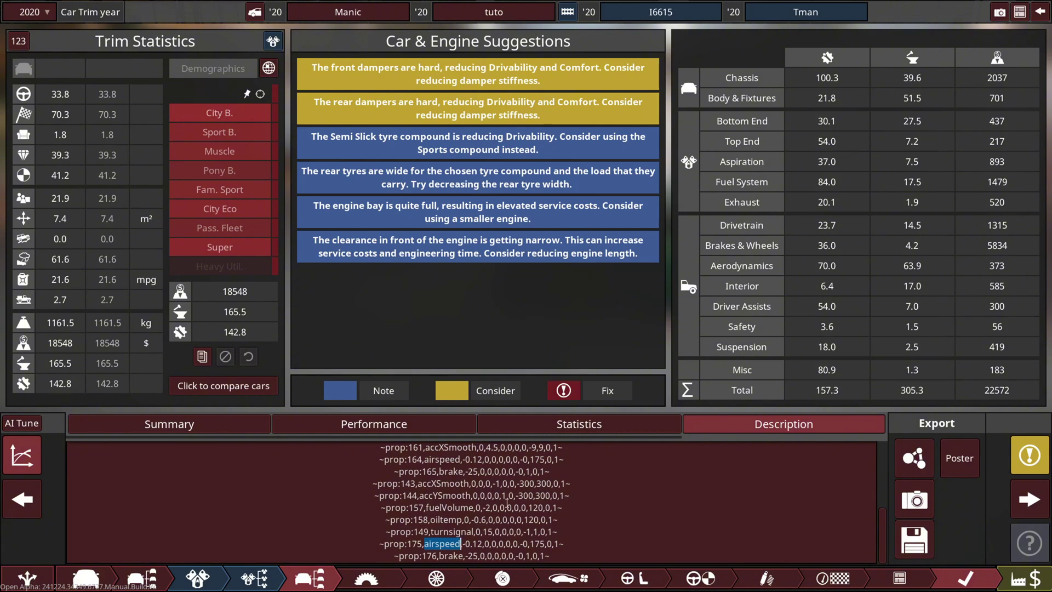
{"action": "left_click_drag", "start_coordinate": [425, 545], "coordinate": [460, 545]}
{"action": "left_click_drag", "start_coordinate": [439, 555], "coordinate": [463, 555]}
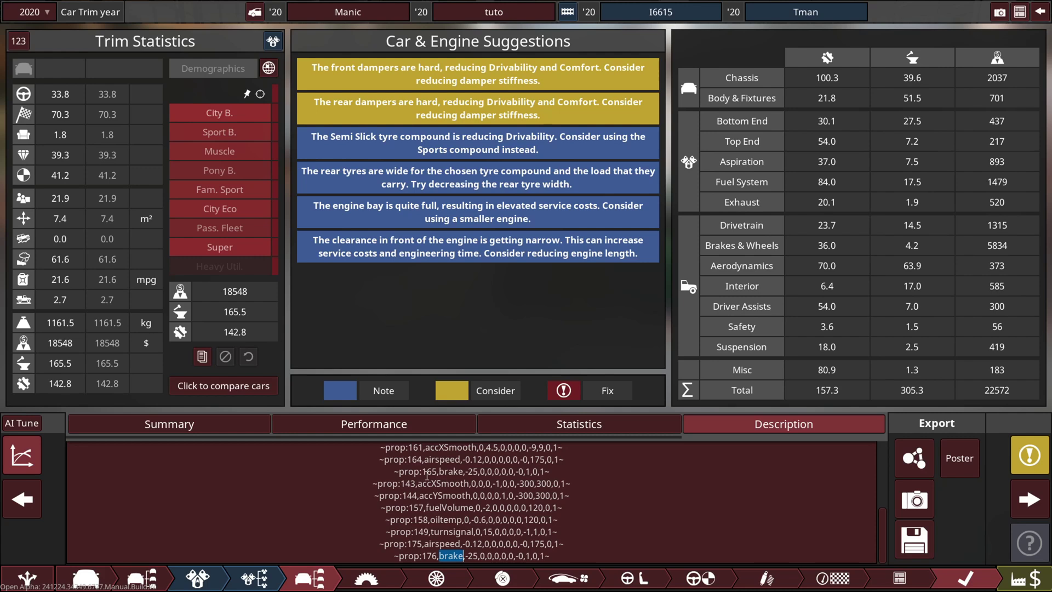
Review the rotation, translation, minimum, maximum, offset and multiplier values in the prop:175 airspeed line.
{"action": "left_click", "coordinate": [561, 554]}
{"action": "mouse_move", "coordinate": [466, 543]}
{"action": "left_mouse_down"}
{"action": "mouse_move", "coordinate": [490, 544]}
{"action": "mouse_move", "coordinate": [461, 545]}
{"action": "mouse_move", "coordinate": [470, 545]}
{"action": "left_mouse_up"}
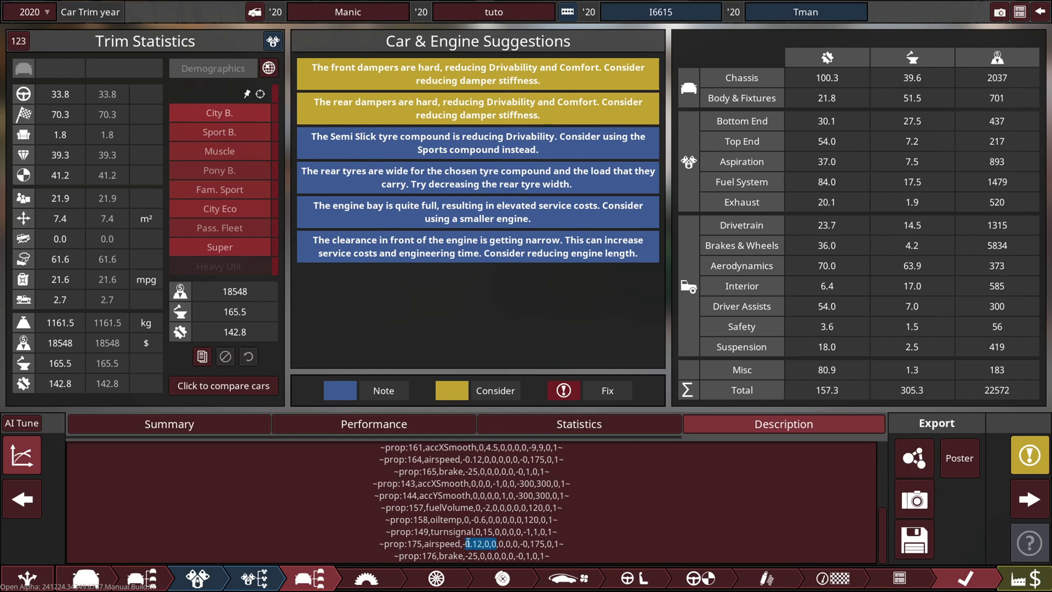
{"action": "left_click_drag", "start_coordinate": [499, 544], "coordinate": [518, 543]}
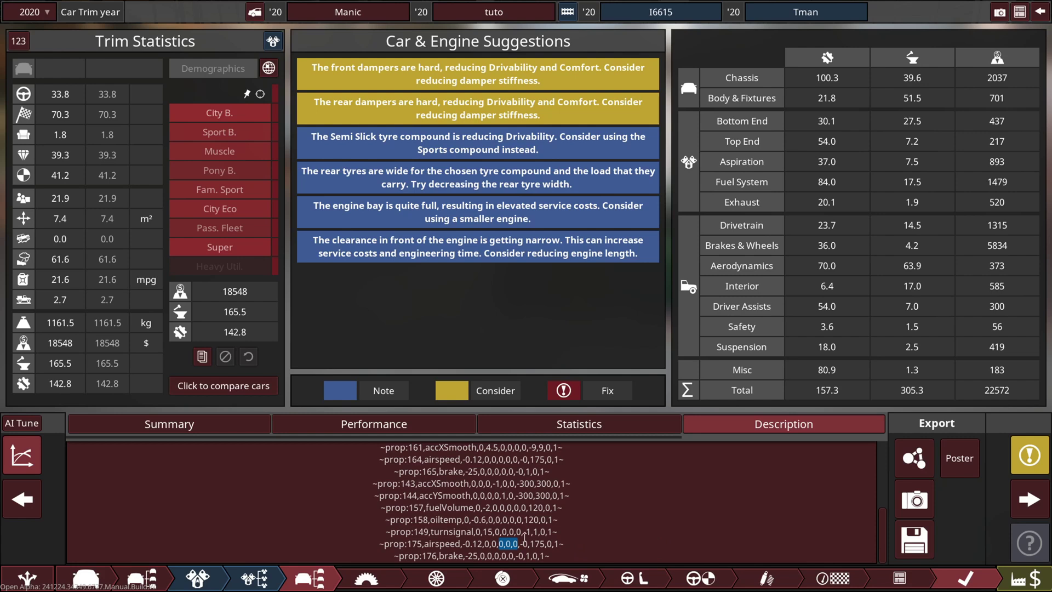
{"action": "left_click_drag", "start_coordinate": [522, 544], "coordinate": [561, 544]}
Go back to the fixtures stage, select the wing support fixture and examine its X-axis rotation setting and gizmo.
{"action": "left_click", "coordinate": [144, 577]}
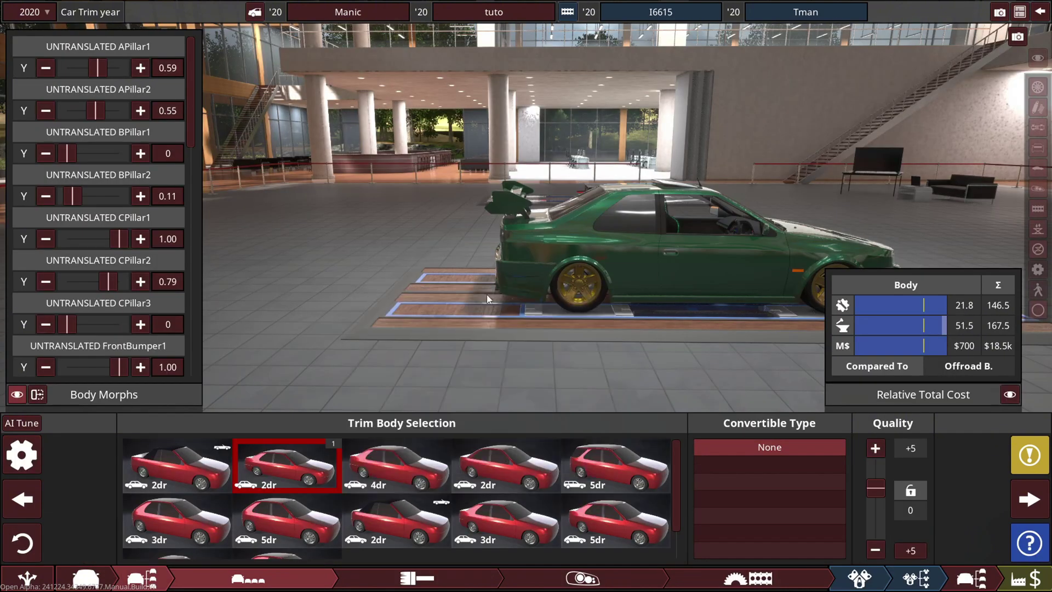
{"action": "left_click", "coordinate": [582, 578]}
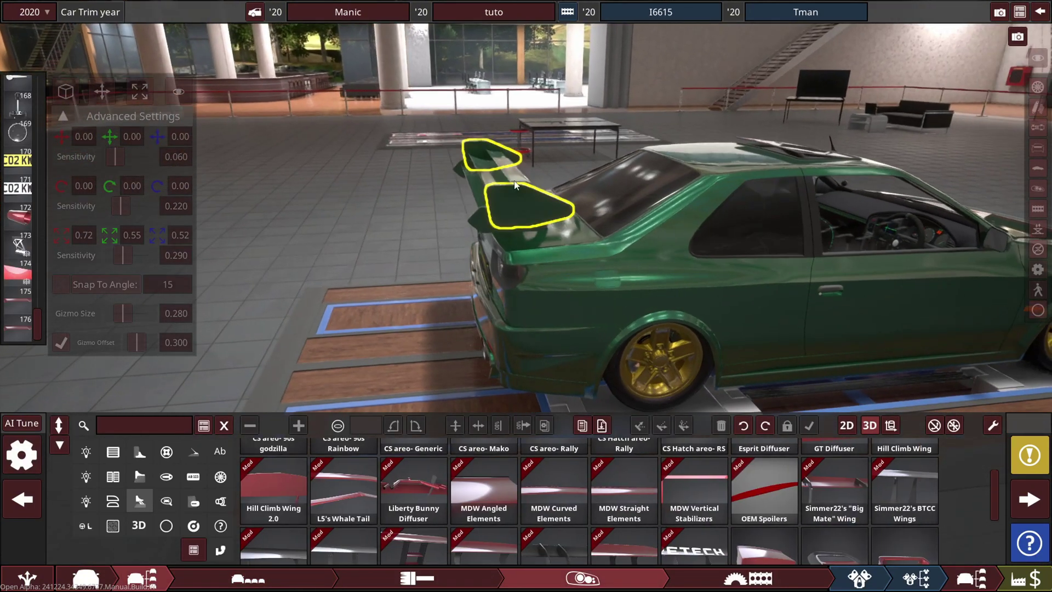
{"action": "left_click", "coordinate": [509, 158]}
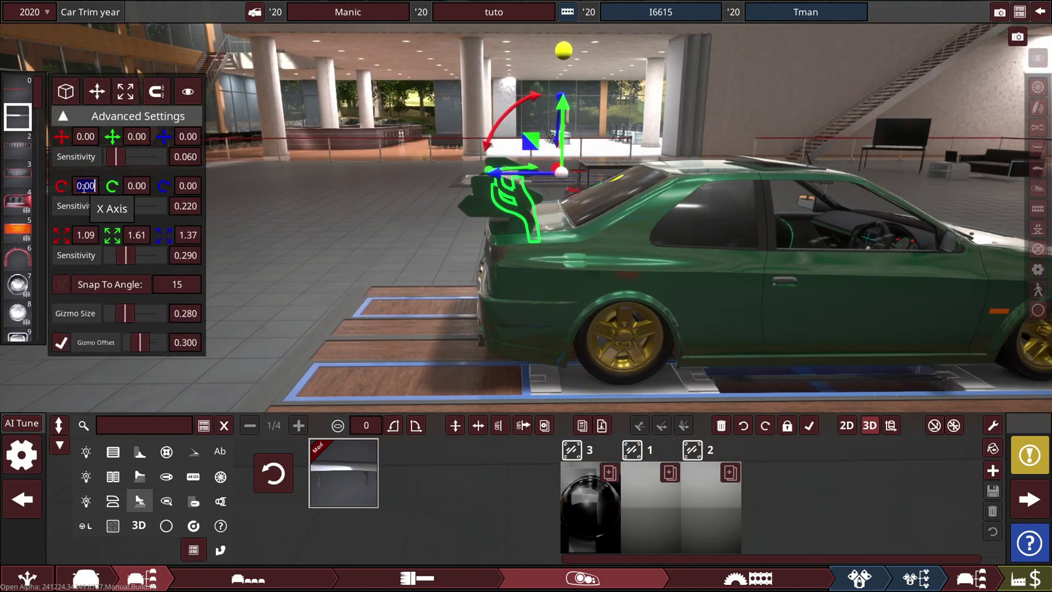
{"action": "left_click_drag", "start_coordinate": [554, 99], "coordinate": [626, 226]}
{"action": "left_click", "coordinate": [597, 63]}
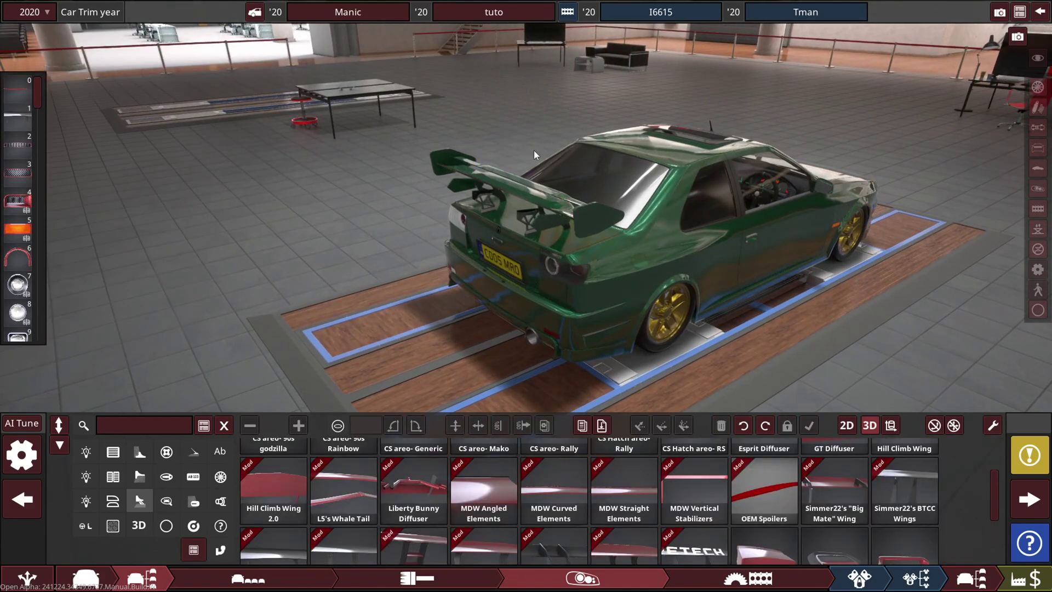
Inspect the rear wing from behind and from the side, with the fixture list scrolled to its last entries.
{"action": "scroll", "coordinate": [522, 162], "scroll_direction": "up", "scroll_amount": 5}
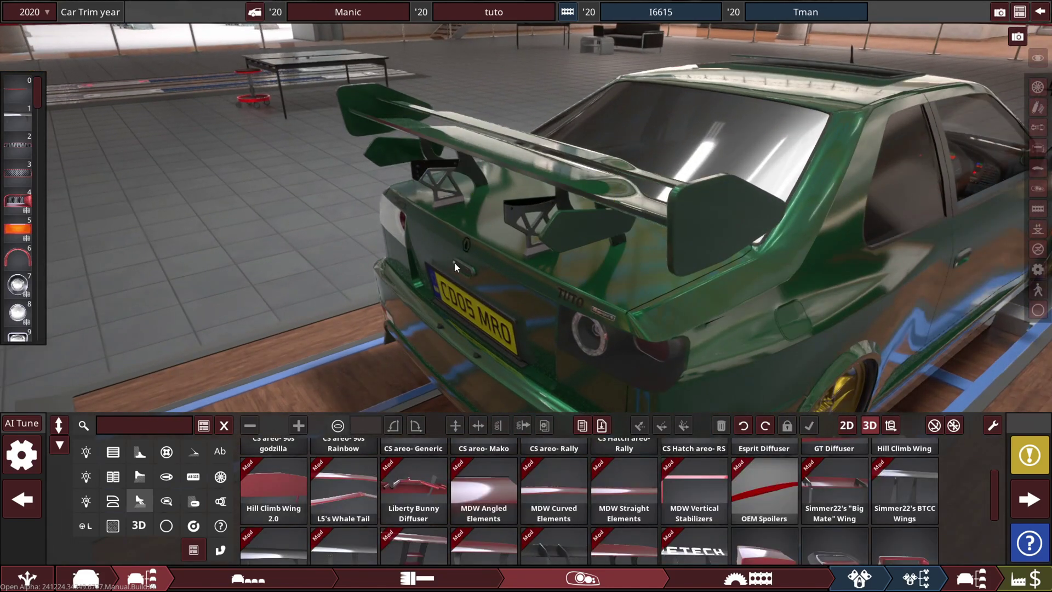
{"action": "left_click_drag", "start_coordinate": [455, 262], "coordinate": [498, 248]}
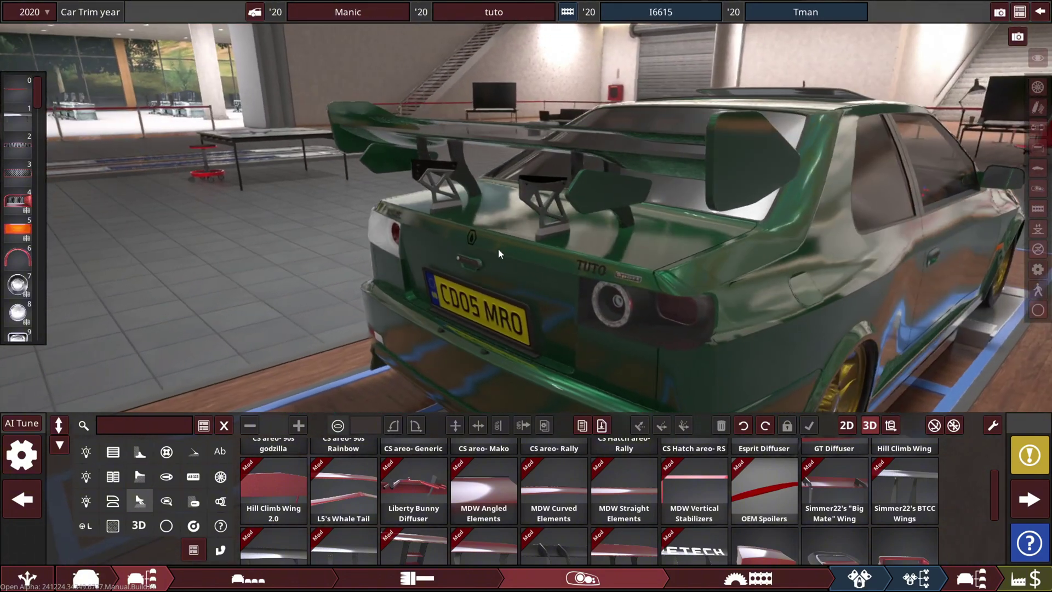
{"action": "left_click", "coordinate": [498, 248]}
{"action": "left_click_drag", "start_coordinate": [38, 100], "coordinate": [44, 381]}
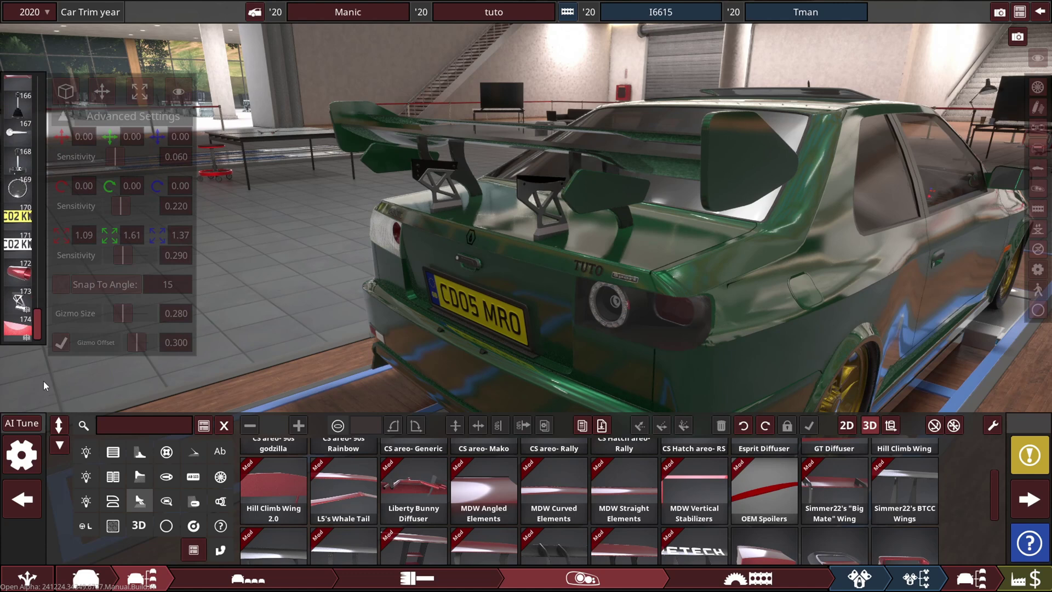
{"action": "left_click", "coordinate": [16, 332]}
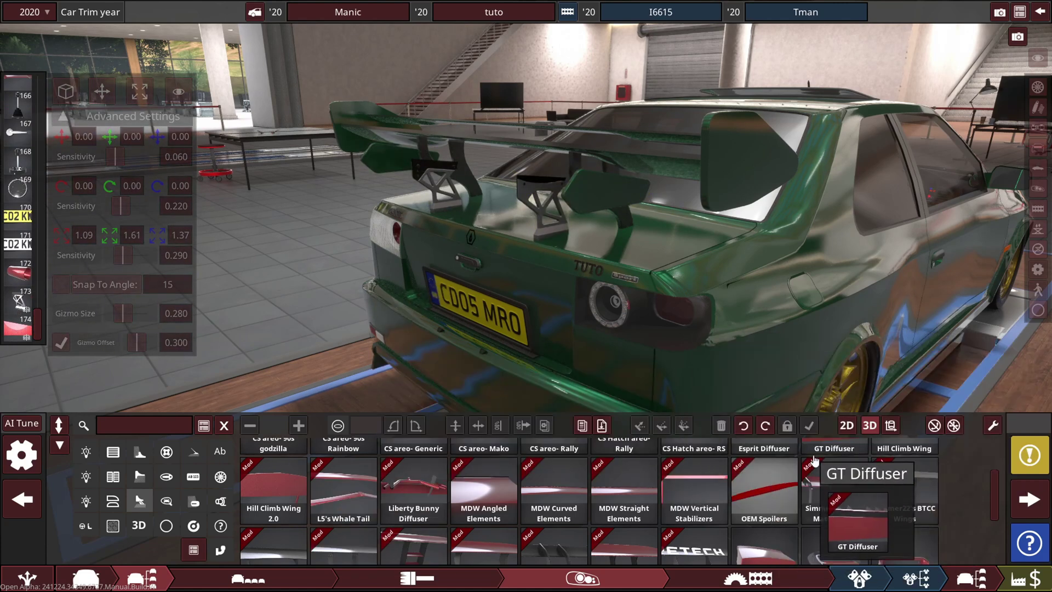
{"action": "left_click_drag", "start_coordinate": [754, 317], "coordinate": [469, 213]}
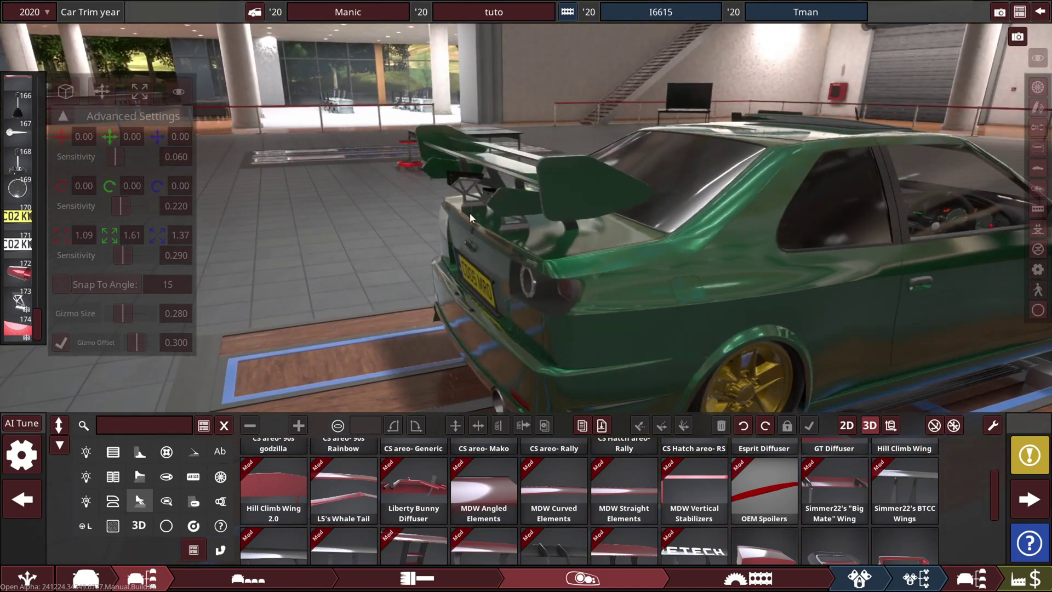
{"action": "left_click_drag", "start_coordinate": [514, 388], "coordinate": [626, 405]}
Reopen the trim's description and examine the rotation values in the prop:175 airspeed and prop:176 brake lines.
{"action": "left_click", "coordinate": [972, 578]}
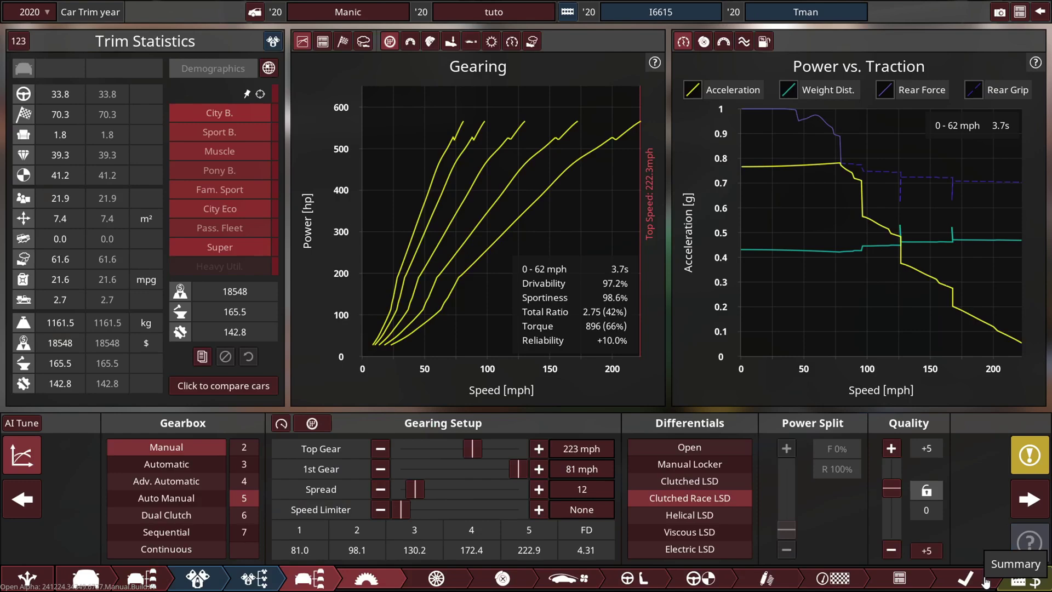
{"action": "left_click", "coordinate": [907, 582]}
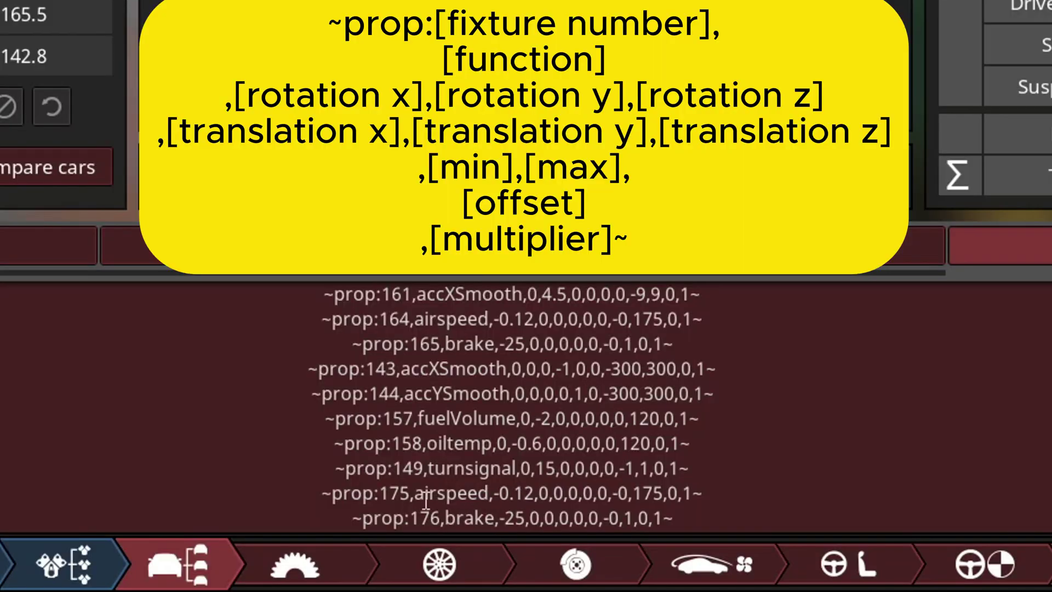
{"action": "left_click_drag", "start_coordinate": [499, 495], "coordinate": [530, 518]}
{"action": "left_click", "coordinate": [501, 518]}
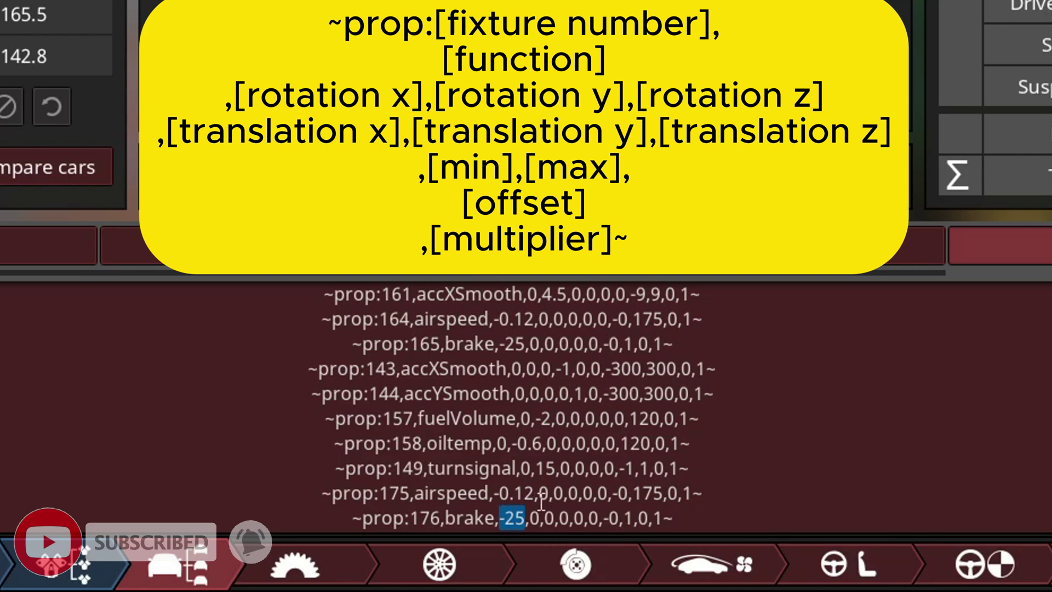
{"action": "double_click", "coordinate": [543, 493]}
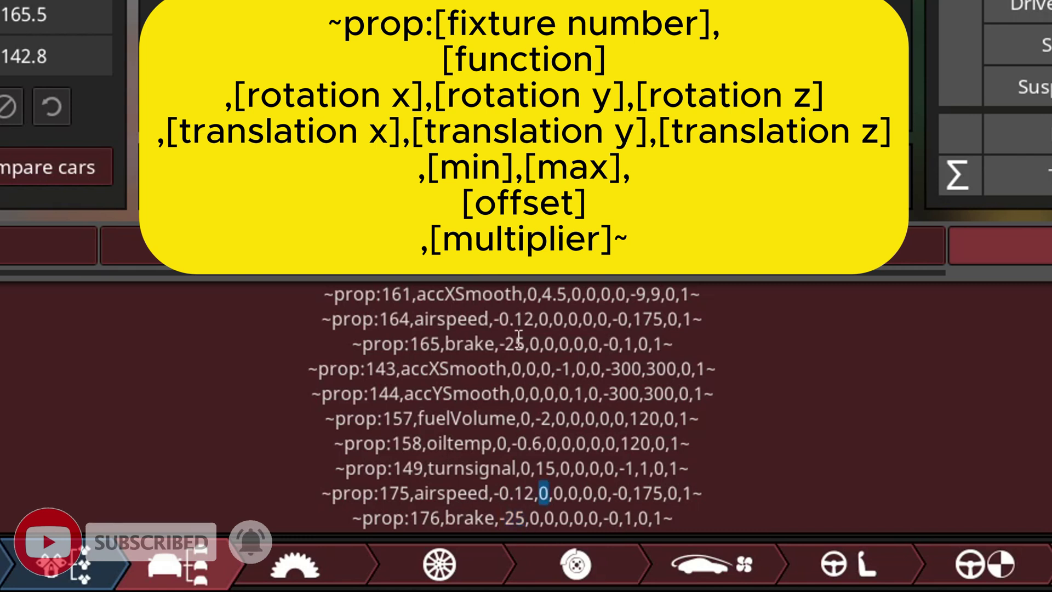
Examine the maximum and rotation x values of the prop:175 airspeed line.
{"action": "left_click_drag", "start_coordinate": [633, 494], "coordinate": [664, 493]}
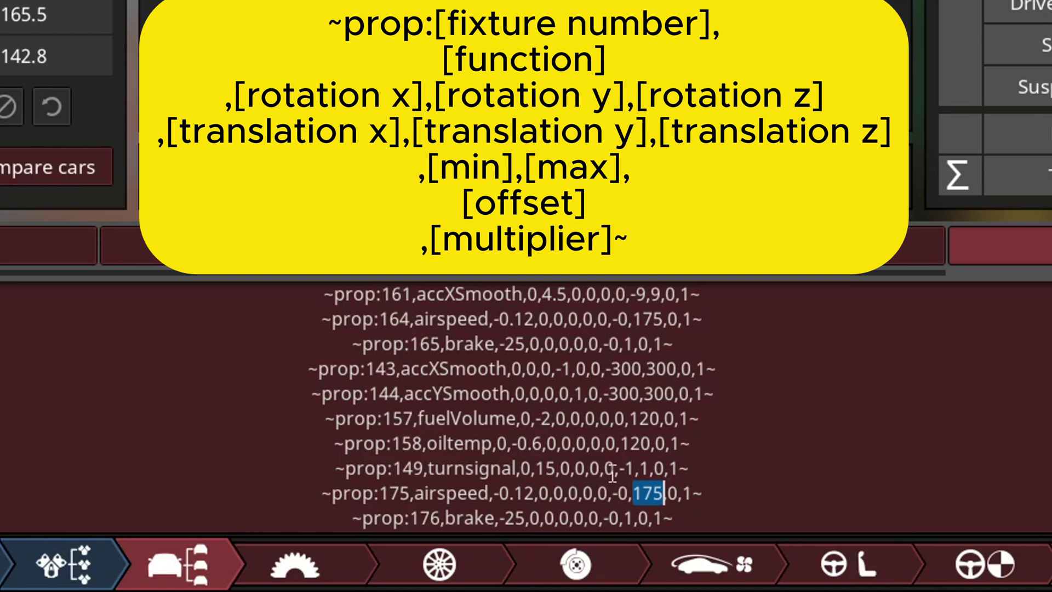
{"action": "left_click_drag", "start_coordinate": [499, 494], "coordinate": [536, 493]}
{"action": "left_click_drag", "start_coordinate": [634, 493], "coordinate": [668, 493]}
Try tilting upper wing blade fixture 165 with 15-degree angle snapping, restore its original angle, turn snapping off and leave the fixtures stage.
{"action": "left_click", "coordinate": [2, 570]}
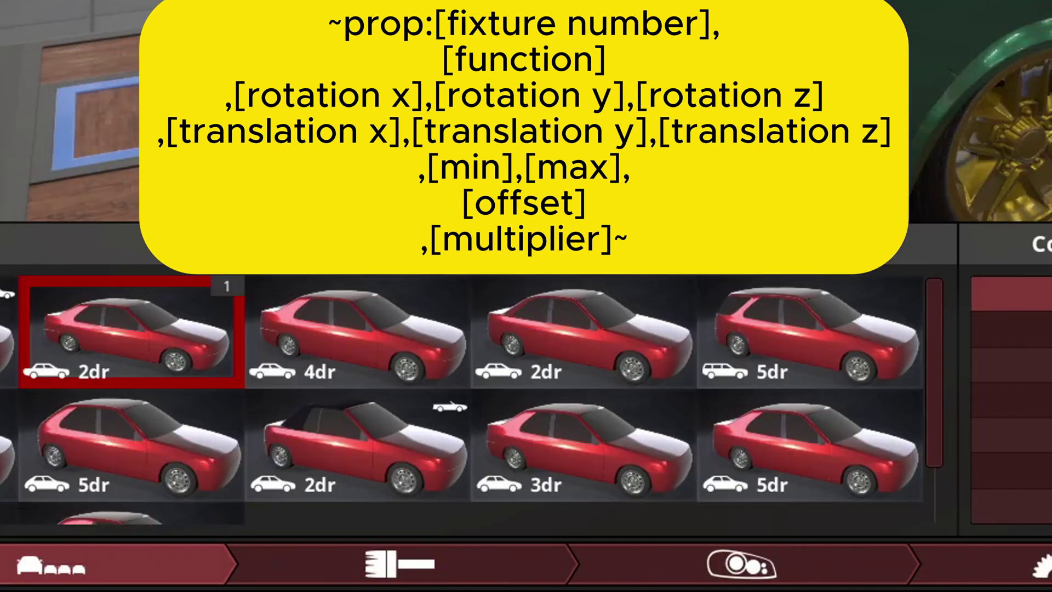
{"action": "left_click", "coordinate": [740, 564]}
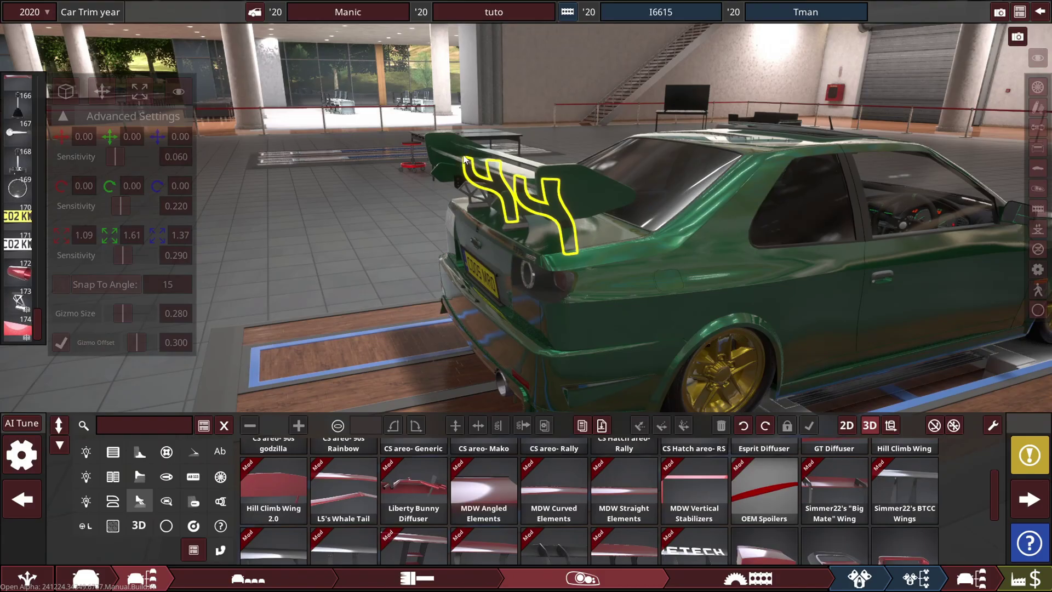
{"action": "left_click", "coordinate": [464, 158]}
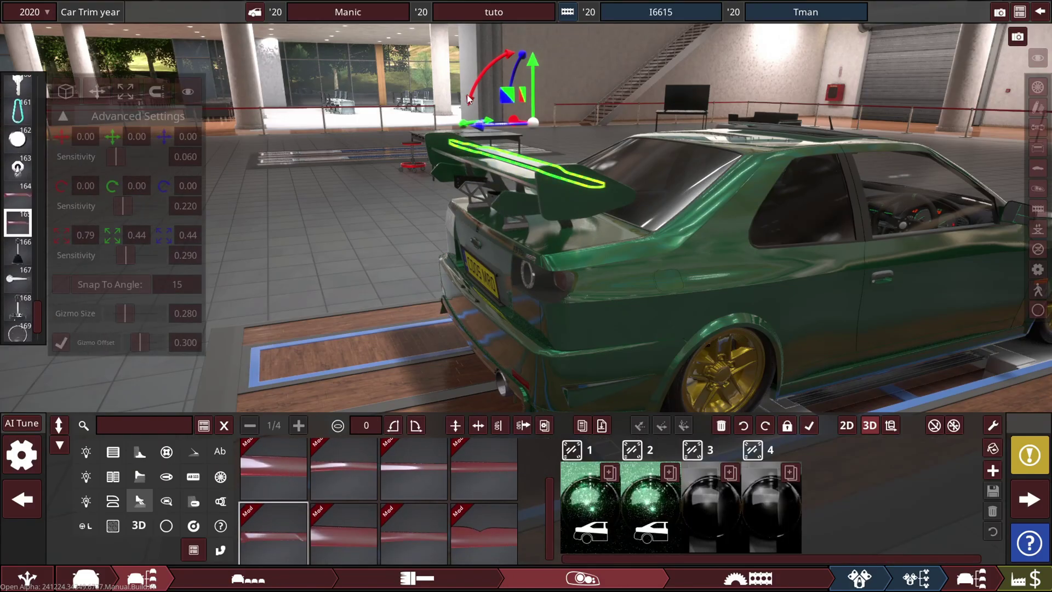
{"action": "left_click", "coordinate": [60, 285]}
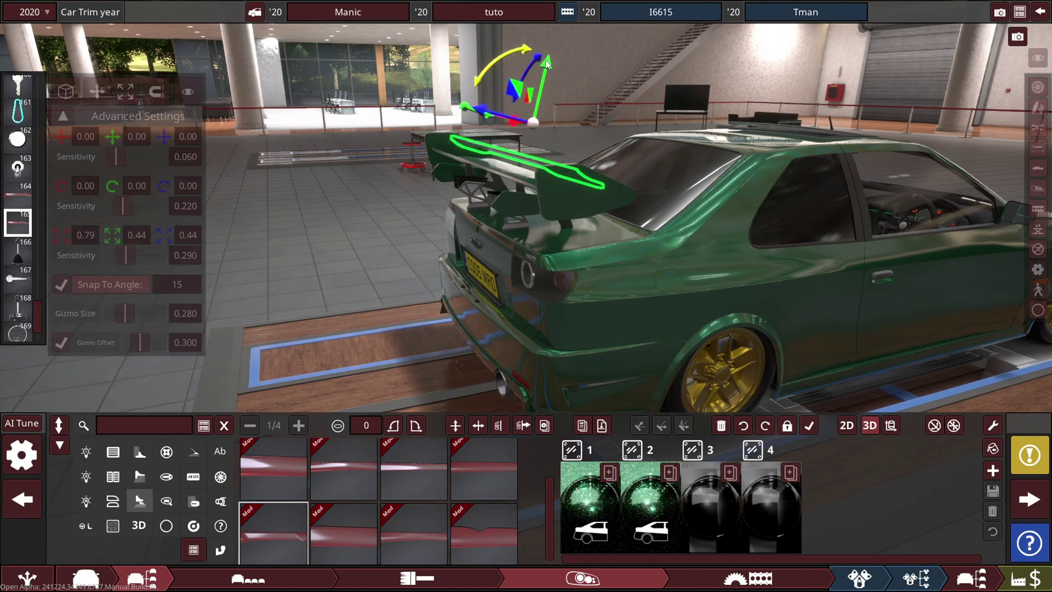
{"action": "left_click", "coordinate": [62, 287]}
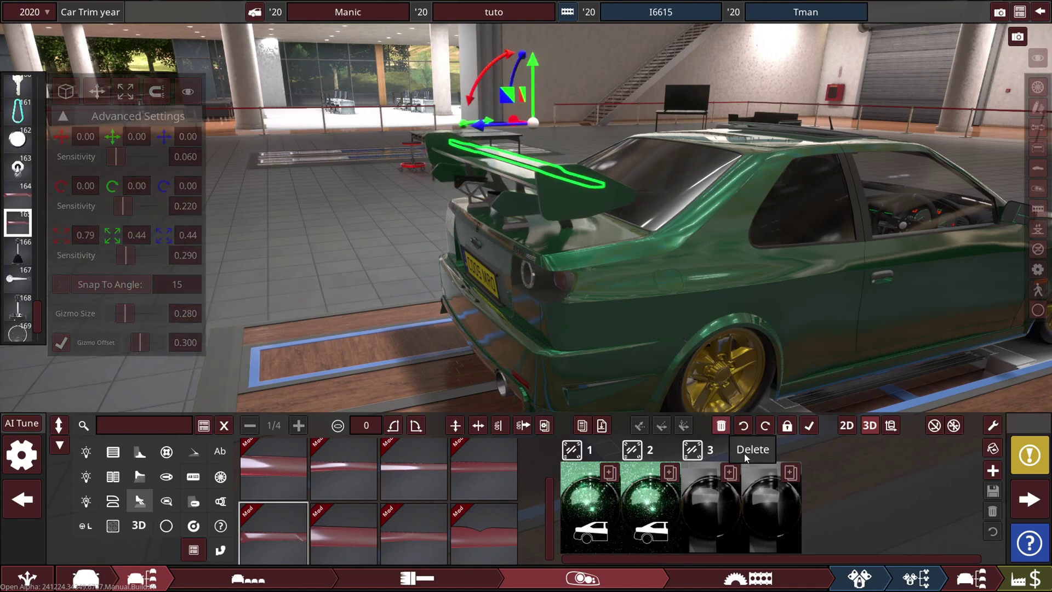
{"action": "left_click", "coordinate": [970, 576]}
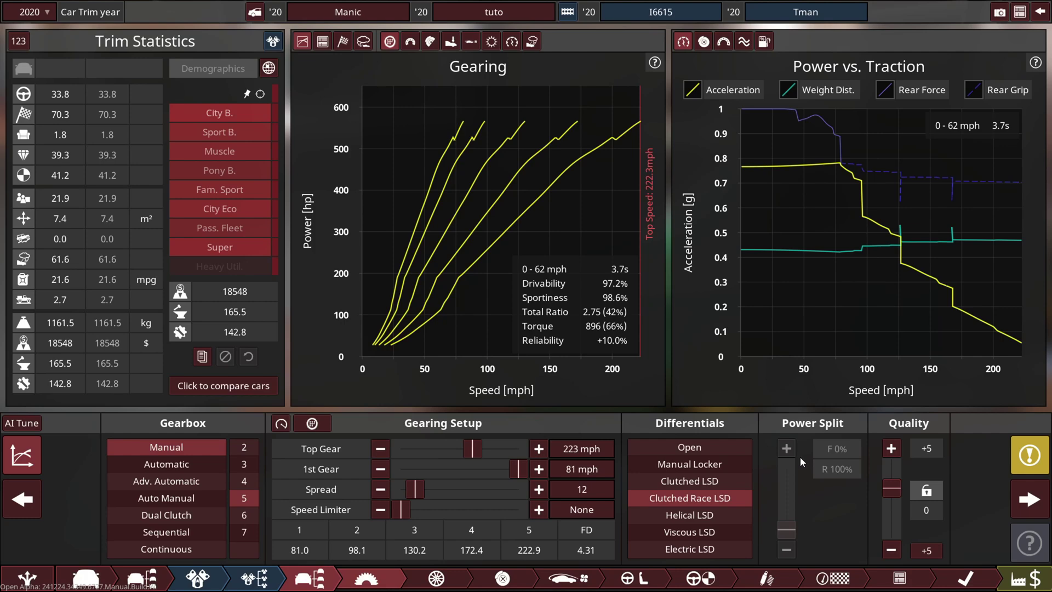
Reopen the trim's description and examine the rotation x, minimum and maximum values of the prop:175 airspeed line.
{"action": "left_click", "coordinate": [958, 577]}
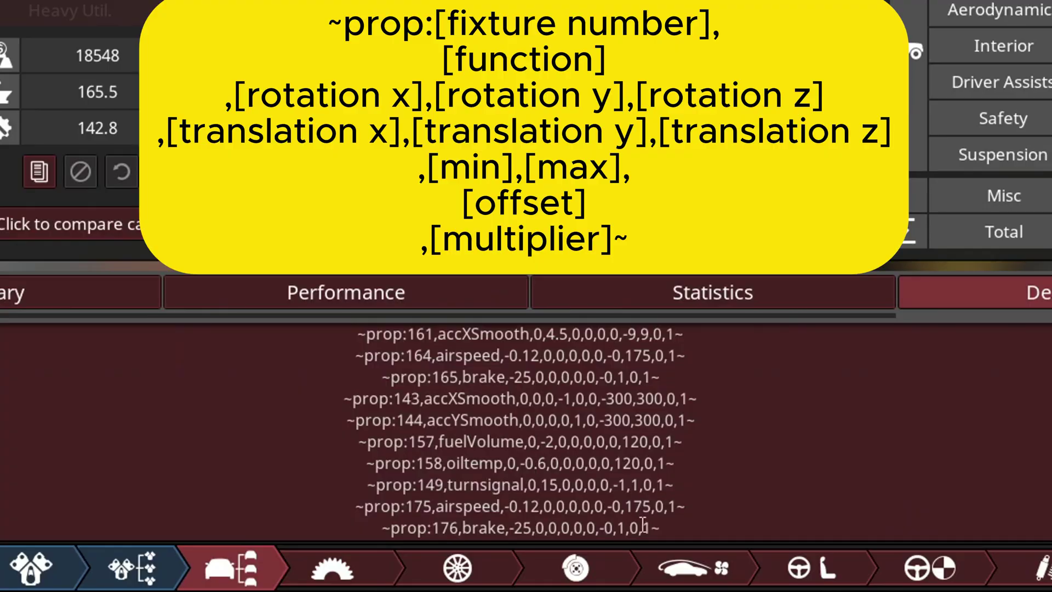
{"action": "mouse_move", "coordinate": [511, 506]}
{"action": "left_mouse_down"}
{"action": "mouse_move", "coordinate": [552, 505]}
{"action": "mouse_move", "coordinate": [531, 505]}
{"action": "left_mouse_up"}
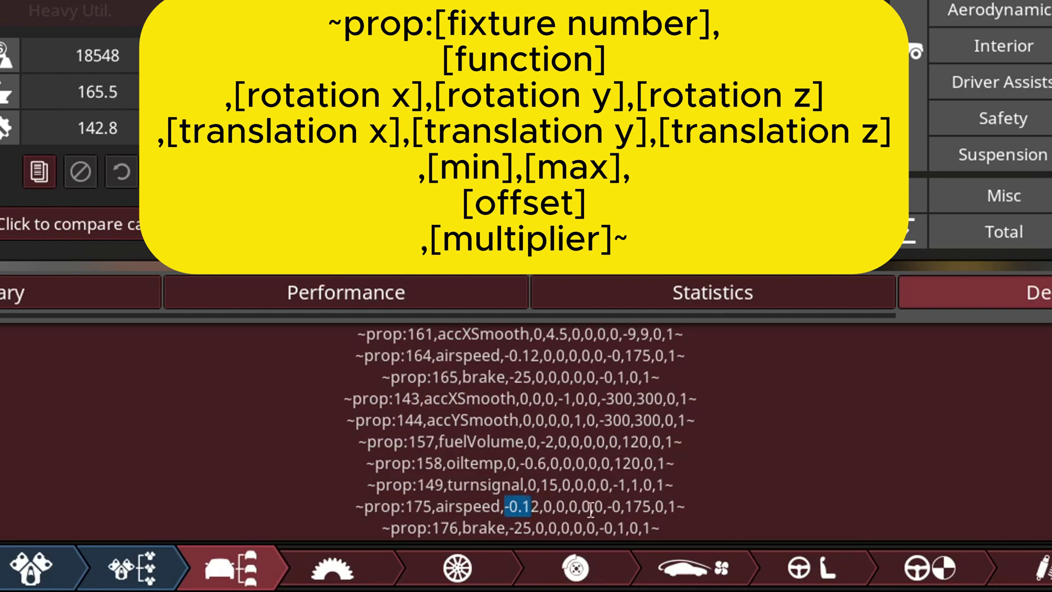
{"action": "left_click_drag", "start_coordinate": [624, 506], "coordinate": [652, 506]}
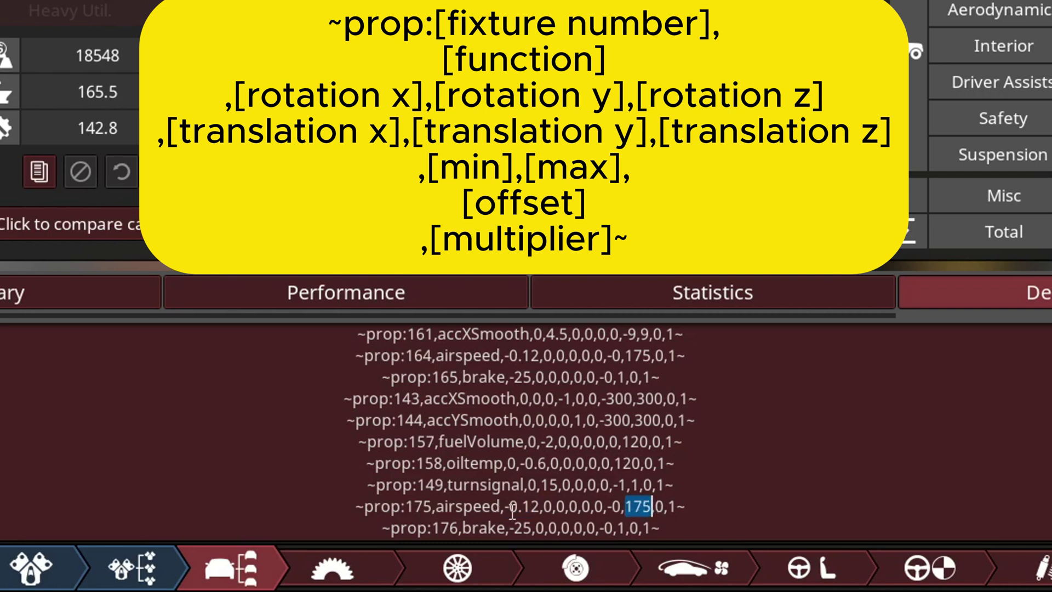
{"action": "left_click_drag", "start_coordinate": [505, 506], "coordinate": [541, 506]}
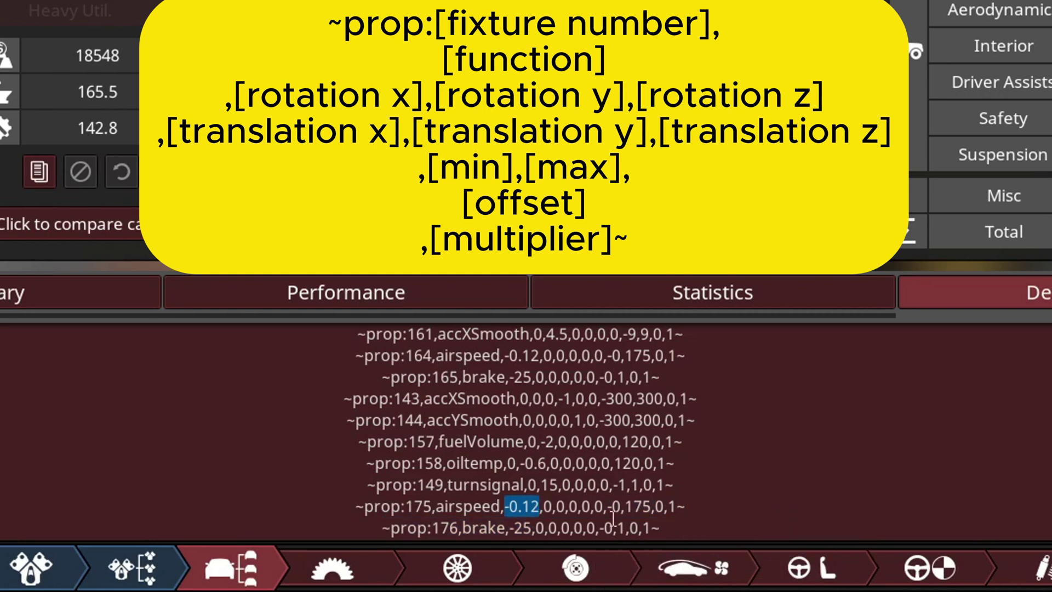
{"action": "left_click_drag", "start_coordinate": [614, 506], "coordinate": [621, 506]}
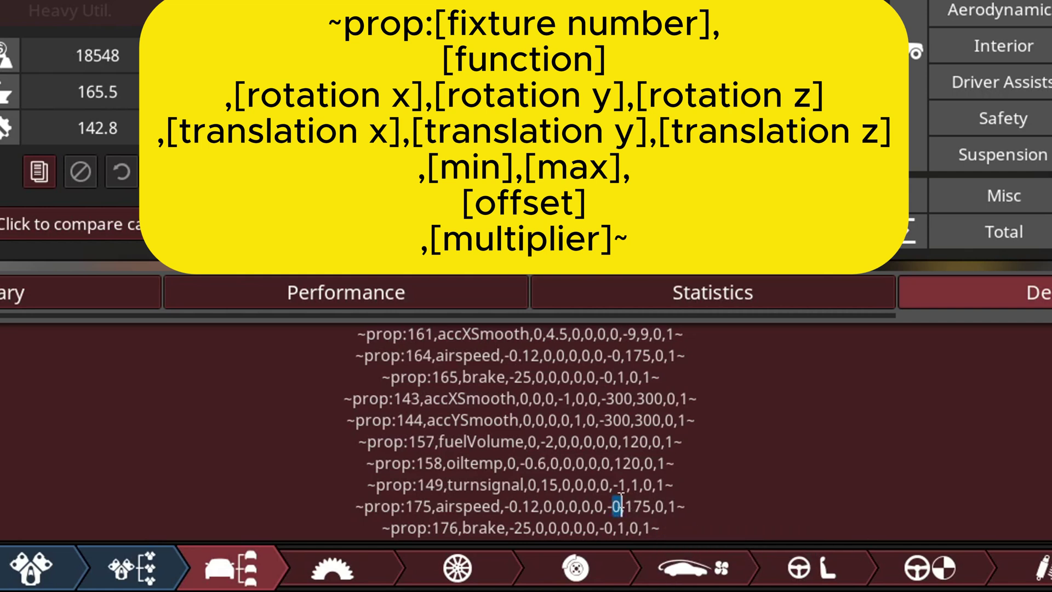
{"action": "left_click", "coordinate": [653, 504]}
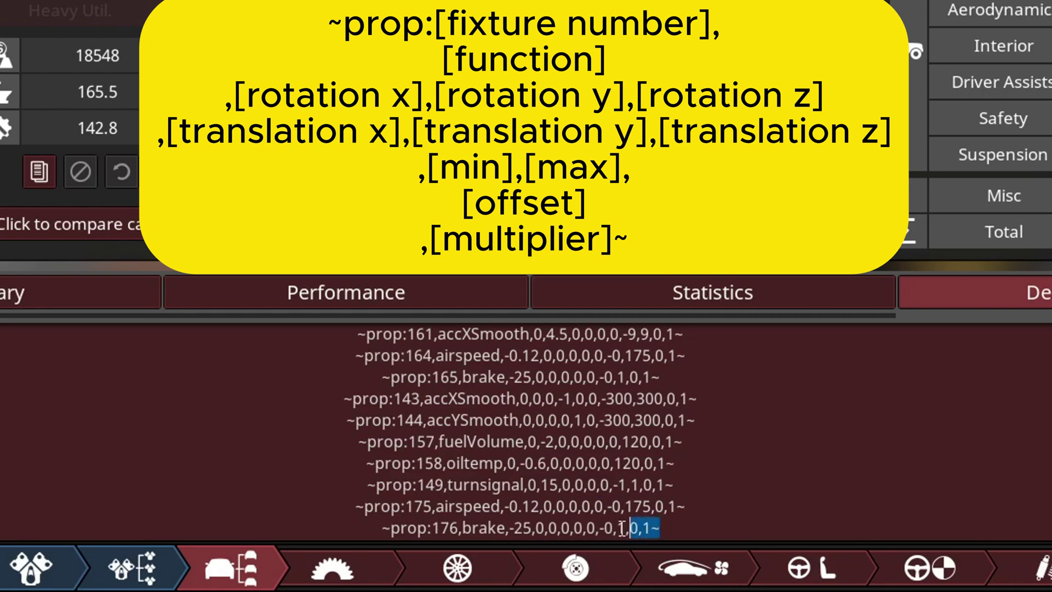
Examine the rotation, minimum and maximum values of the prop:176 brake line in the description.
{"action": "left_click", "coordinate": [522, 531]}
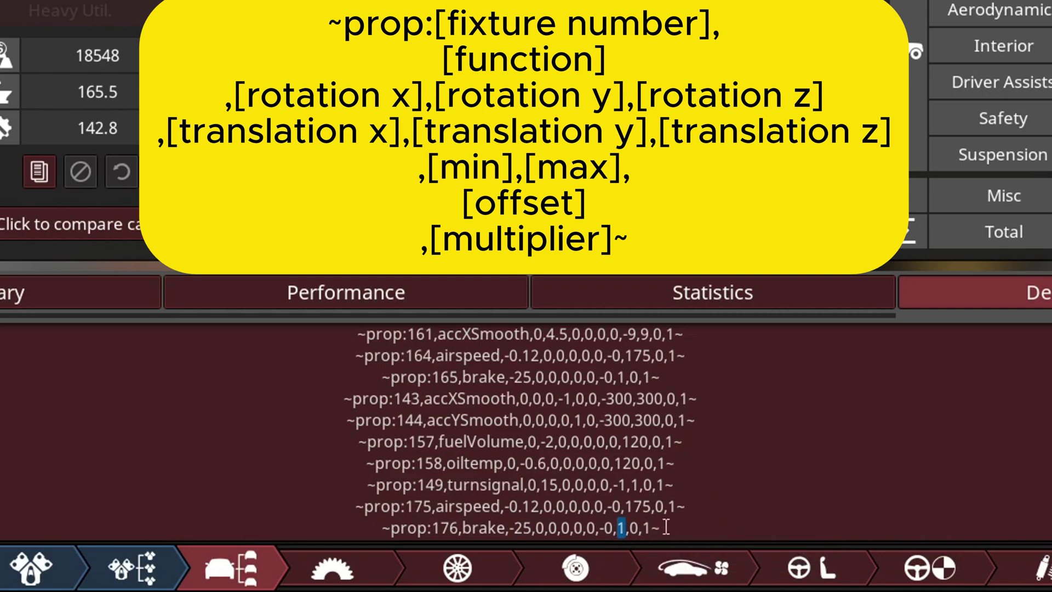
{"action": "left_click_drag", "start_coordinate": [616, 530], "coordinate": [501, 508]}
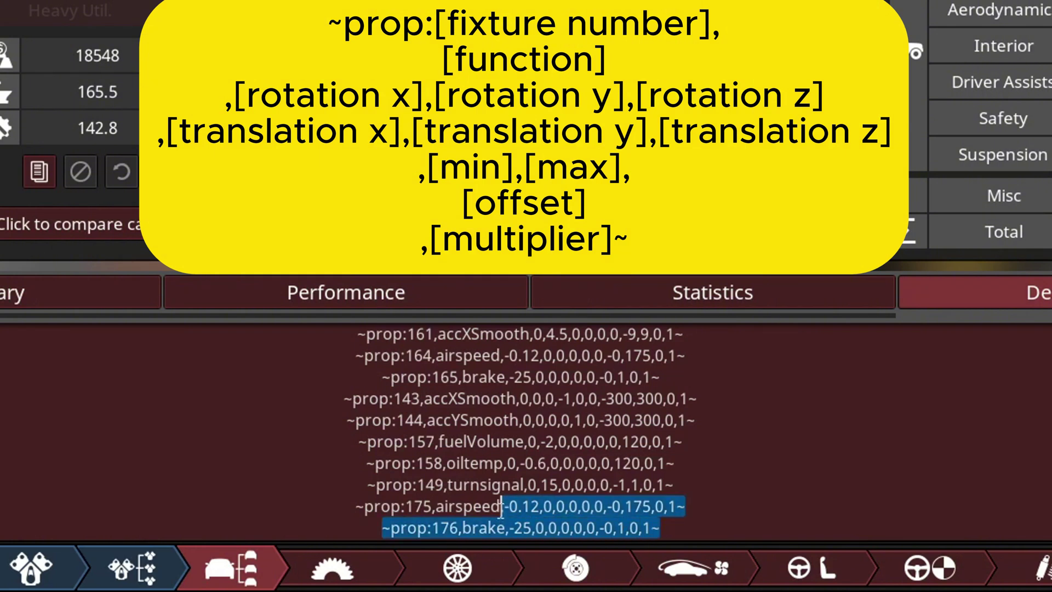
{"action": "left_click", "coordinate": [531, 513]}
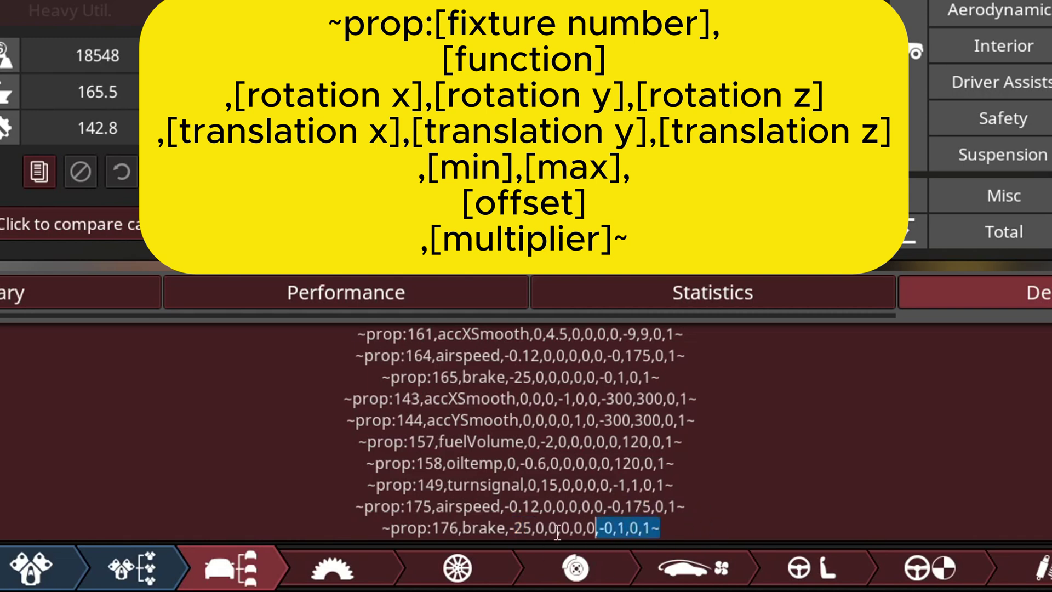
{"action": "left_click_drag", "start_coordinate": [557, 531], "coordinate": [383, 528]}
{"action": "left_click", "coordinate": [715, 538]}
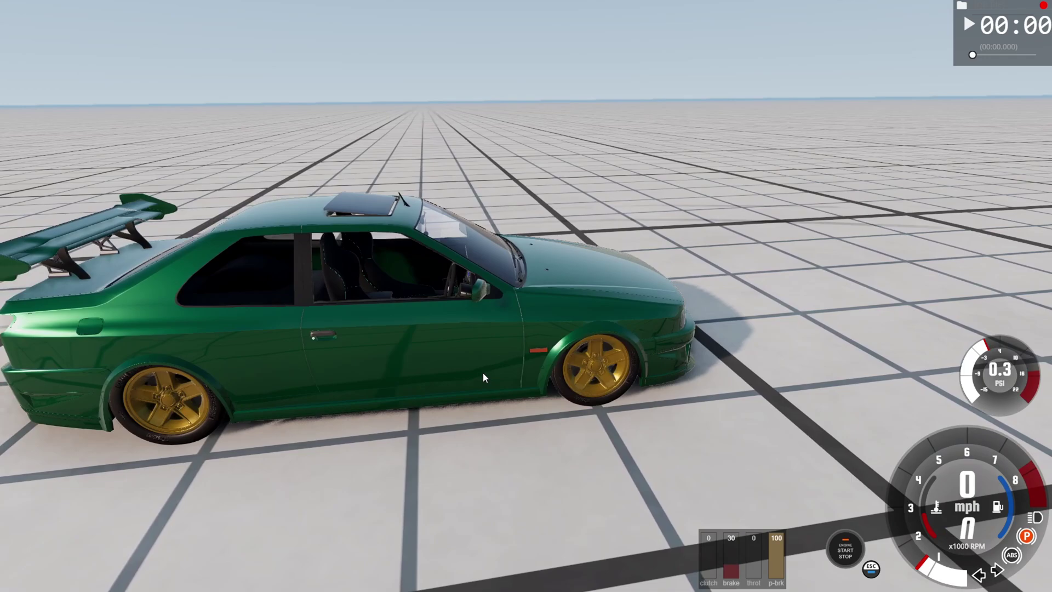
Switch to BeamNG.drive and inspect the parked car's rear wing blades up close from behind and both sides.
{"action": "key", "text": "a"}
{"action": "key", "text": "w"}
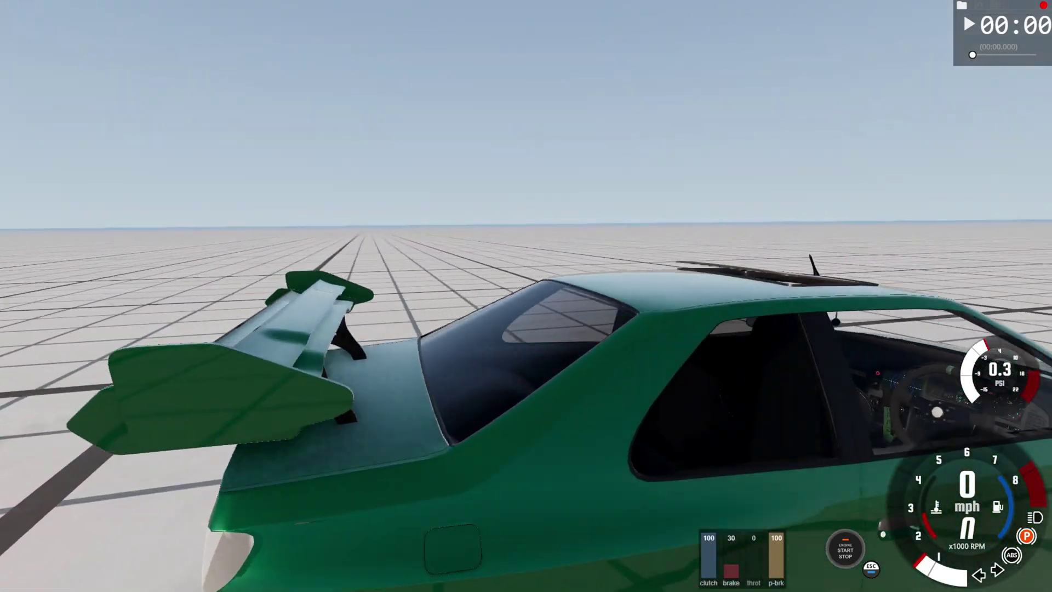
{"action": "key", "text": "a"}
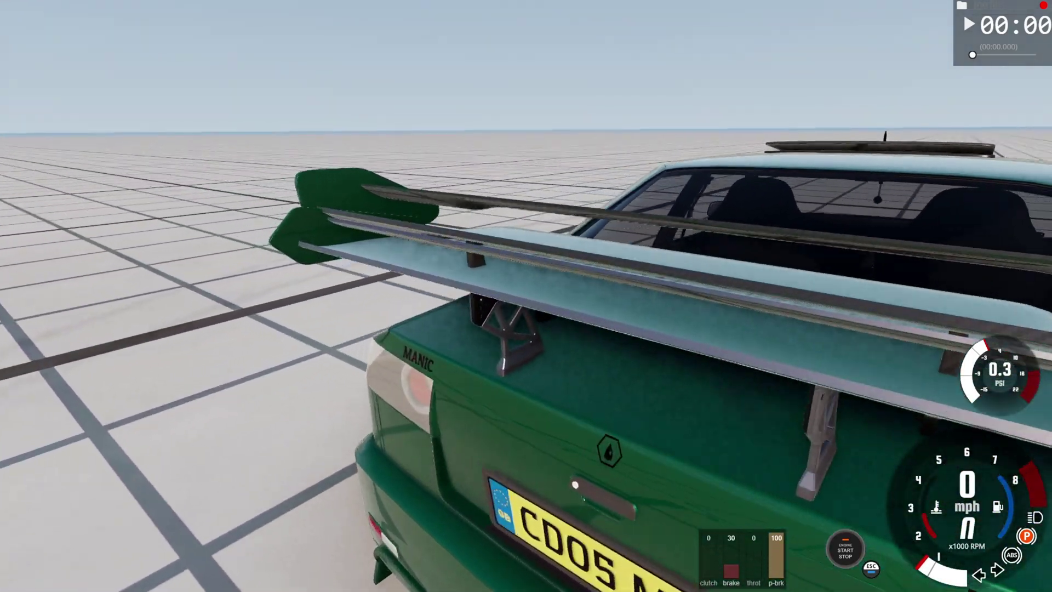
{"action": "key", "text": "w"}
{"action": "key", "text": "a"}
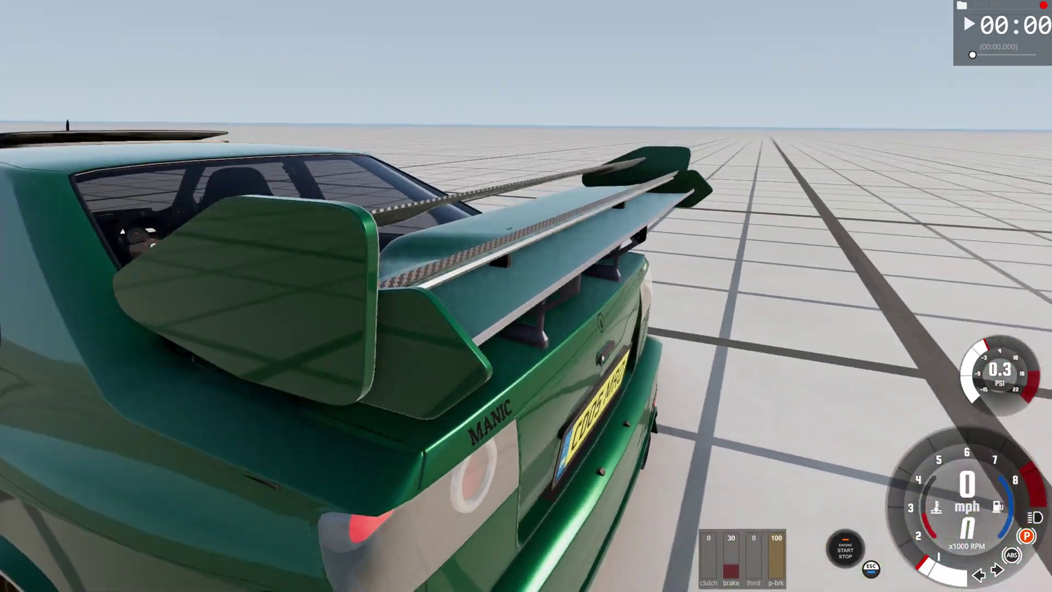
{"action": "key", "text": "d"}
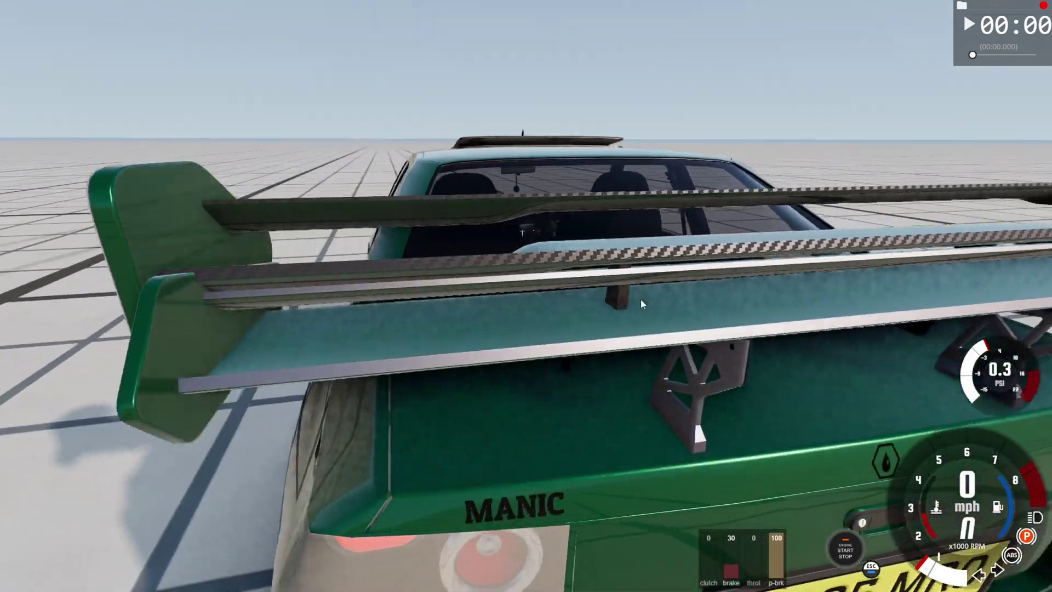
{"action": "key", "text": "d"}
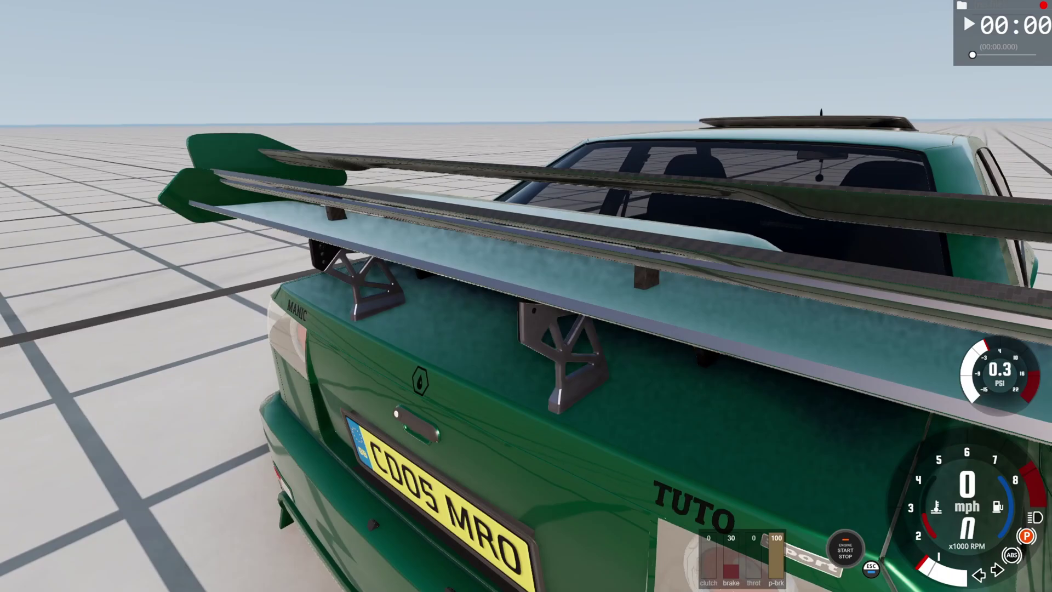
{"action": "key", "text": "a"}
{"action": "key", "text": "w"}
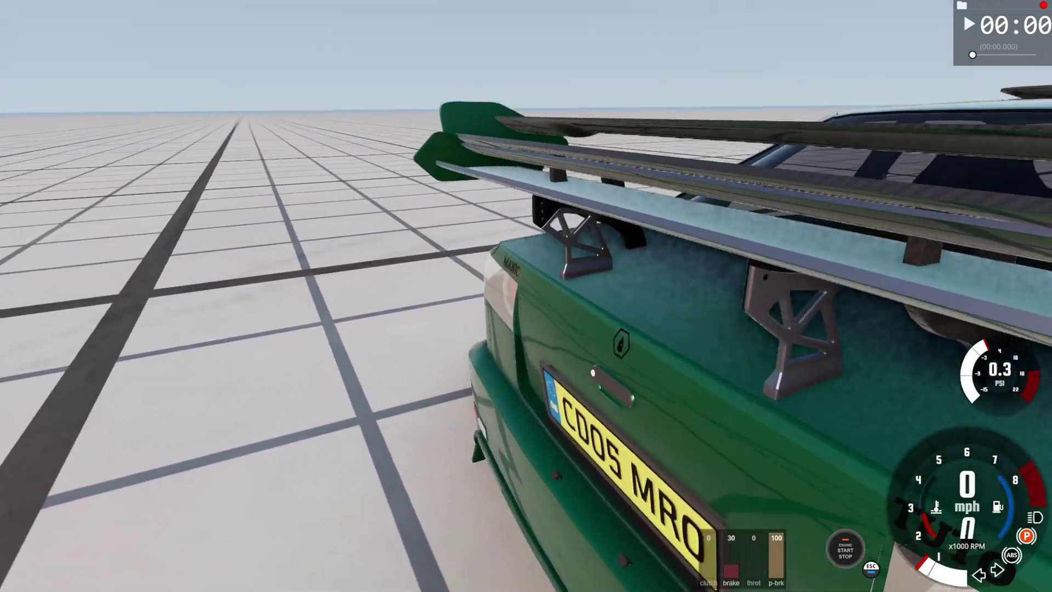
{"action": "key", "text": "s"}
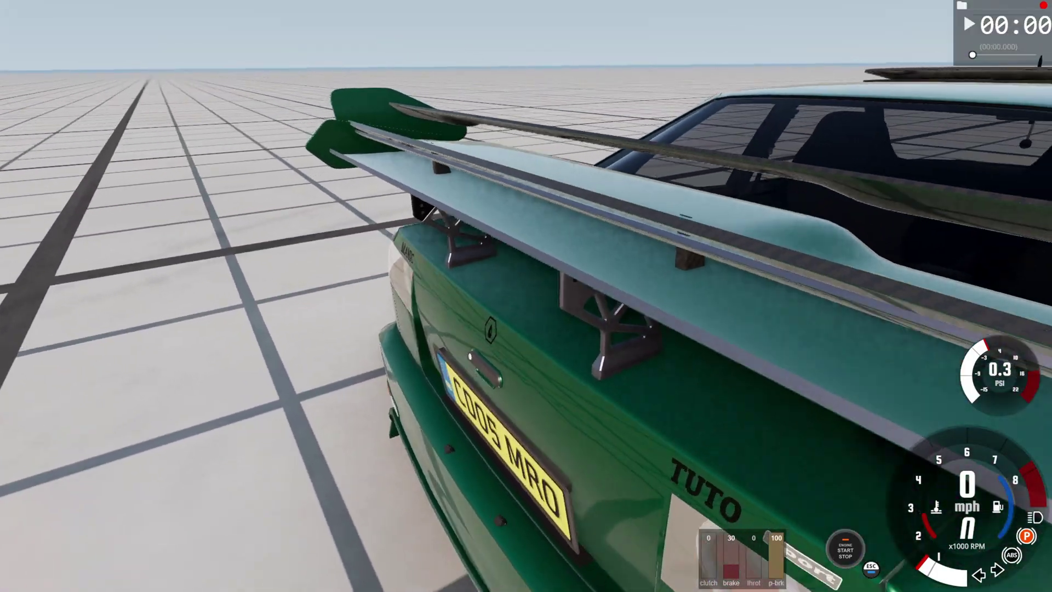
{"action": "key", "text": "w"}
{"action": "key", "text": "d"}
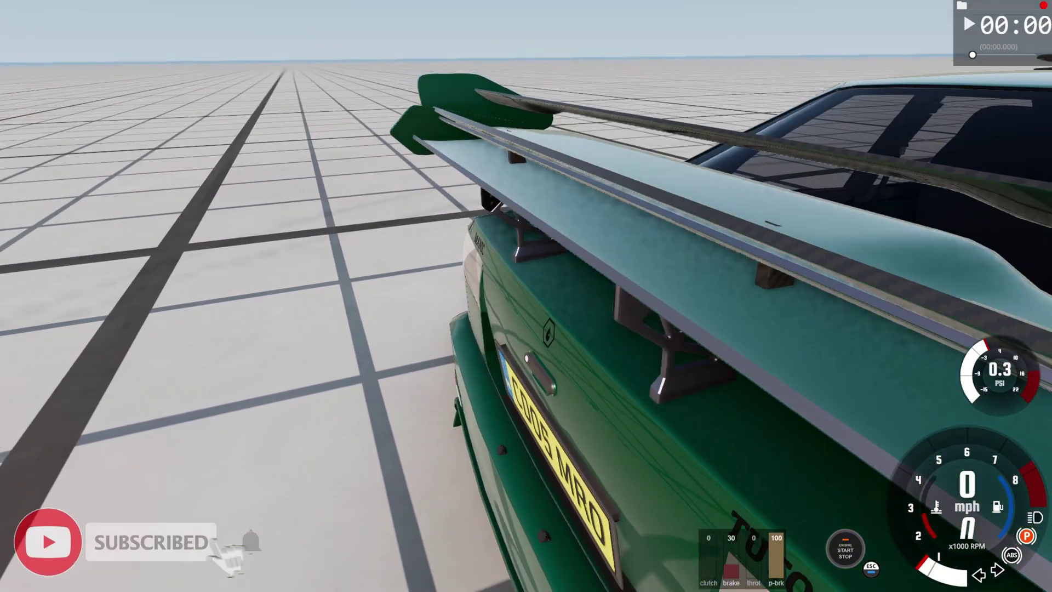
Accelerate the car to about 146 mph and then brake to test the active wing blades, keeping the rear wing in view.
{"action": "key", "text": "Up"}
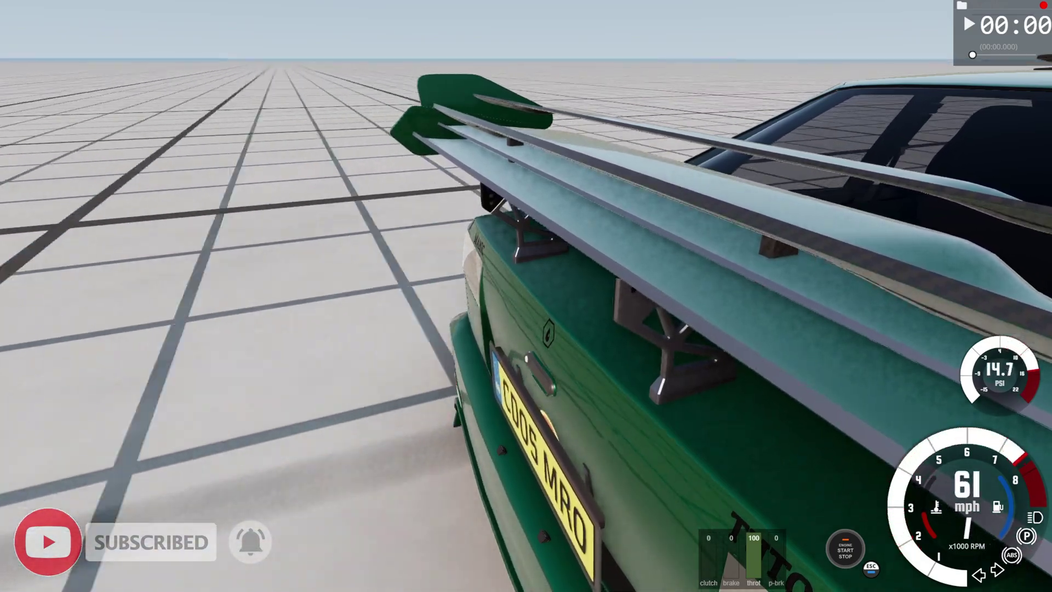
{"action": "key", "text": "Right"}
{"action": "key", "text": "Up"}
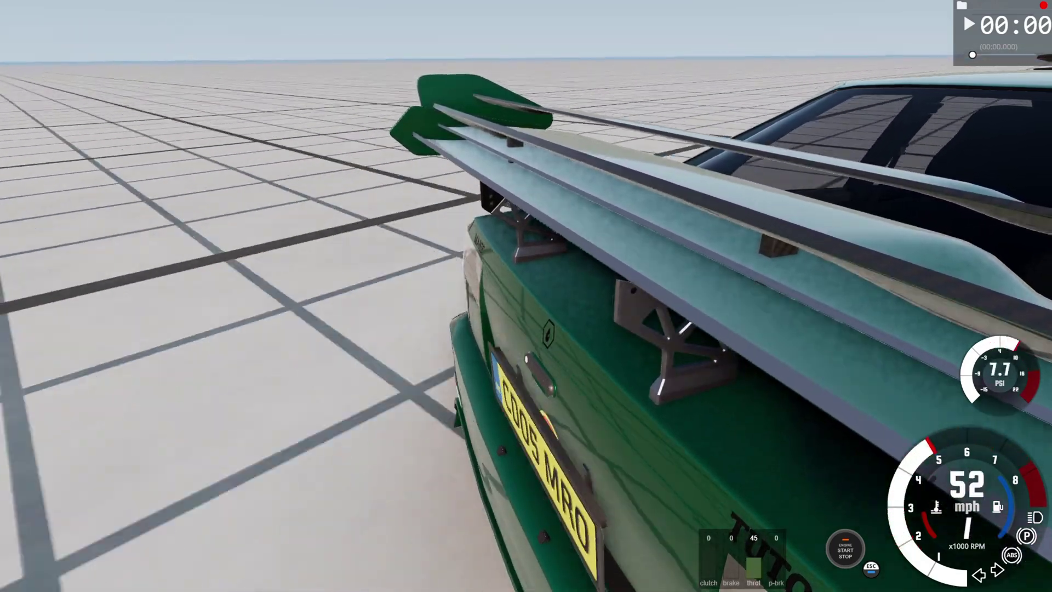
{"action": "key", "text": "Up"}
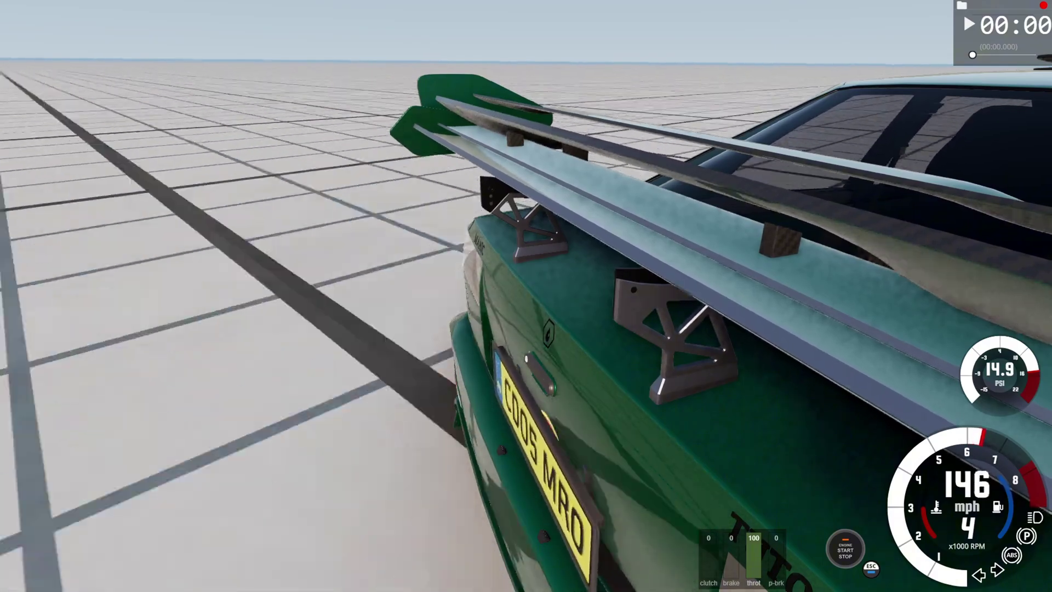
{"action": "key", "text": "Down"}
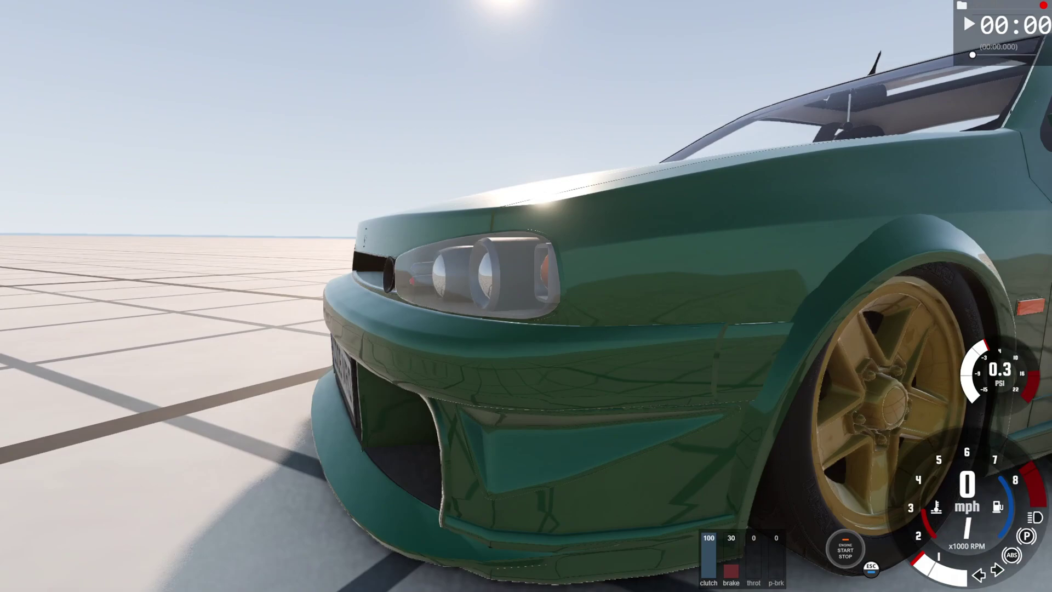
Drive off briefly with the front end in view, coast, and look around the cabin from the driver's camera.
{"action": "key", "text": "Up"}
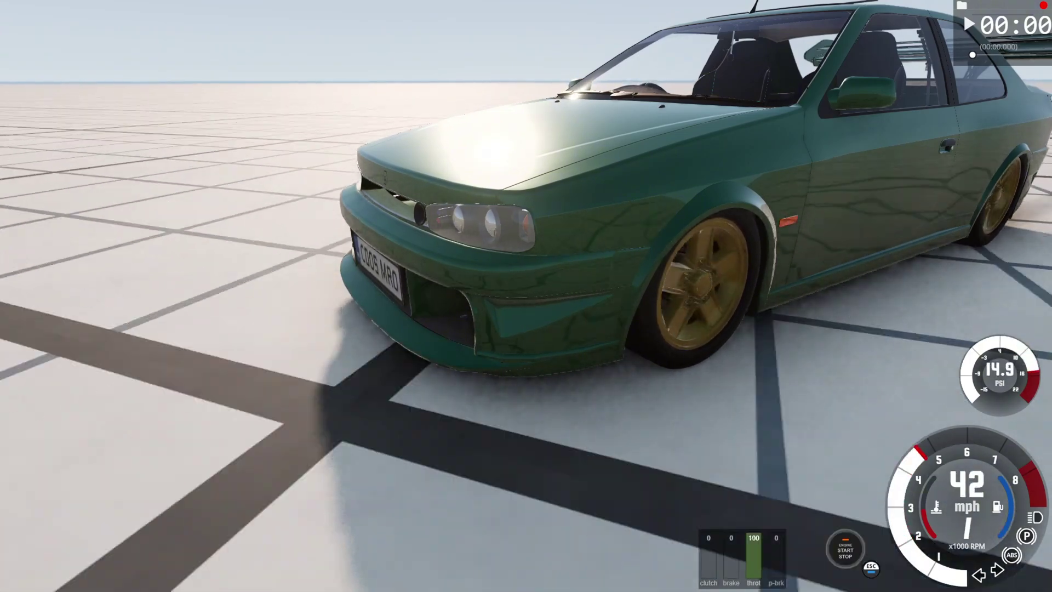
{"action": "key", "text": "Down"}
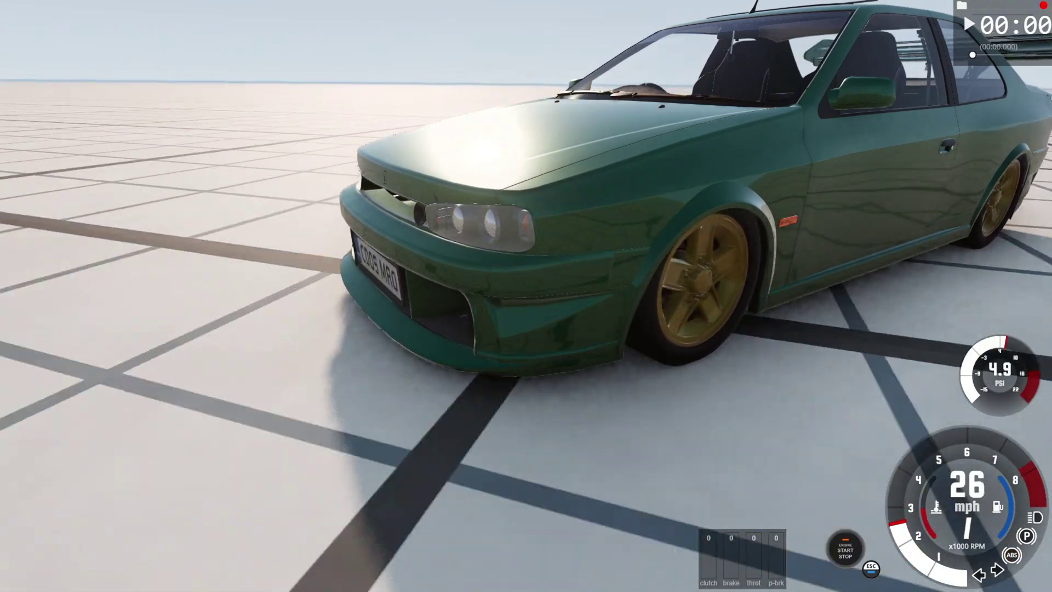
{"action": "left_click_drag", "start_coordinate": [732, 272], "coordinate": [731, 191]}
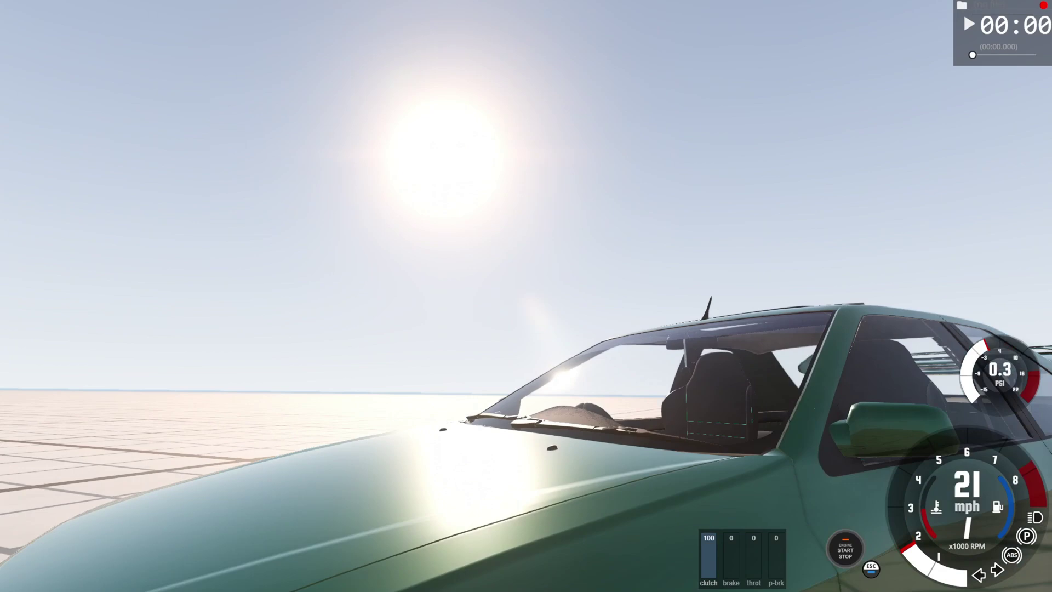
{"action": "key", "text": "c"}
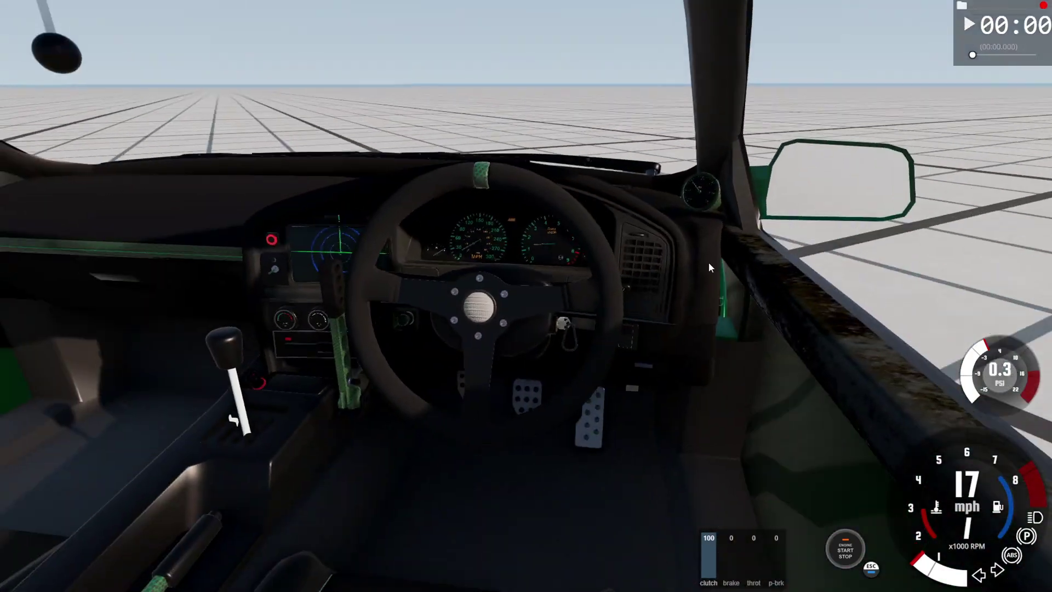
{"action": "left_click_drag", "start_coordinate": [709, 267], "coordinate": [417, 313]}
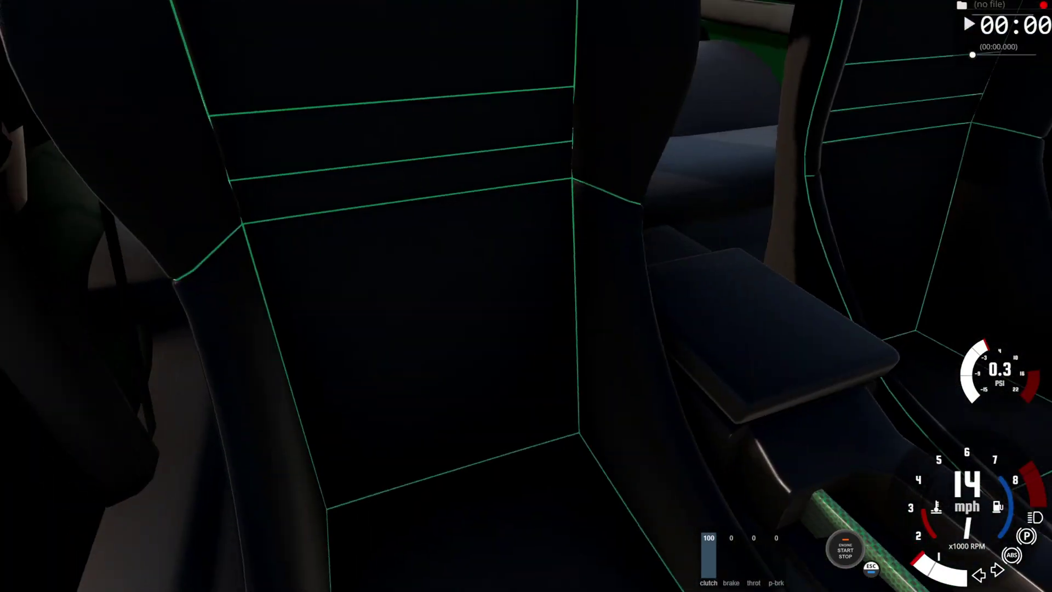
{"action": "key", "text": "s"}
{"action": "left_click_drag", "start_coordinate": [689, 313], "coordinate": [811, 229]}
{"action": "key", "text": "a"}
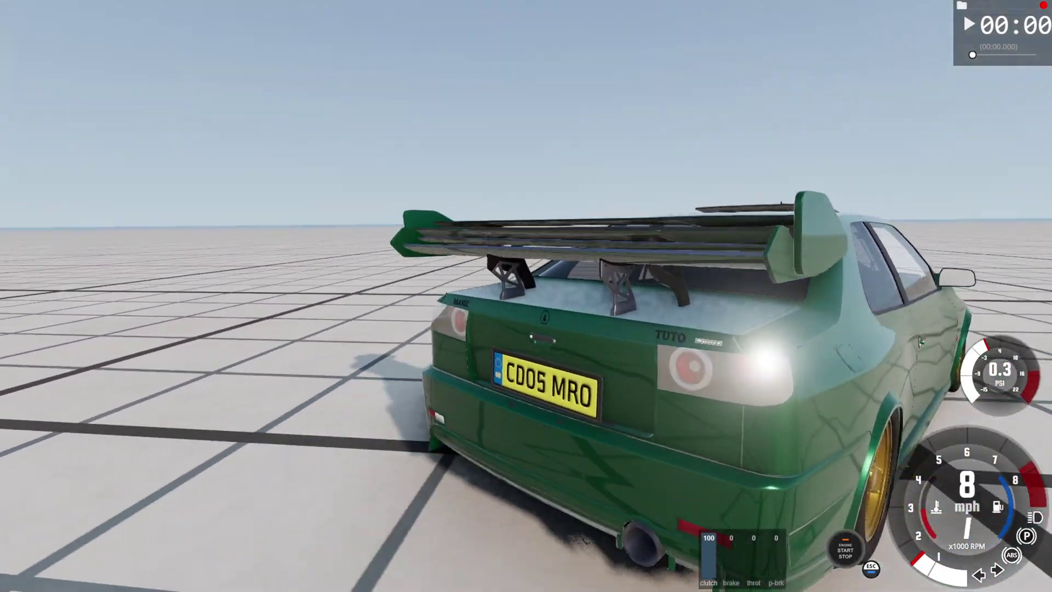
Inspect the car from all around, covering the rear wing, the side windows and cabin, and the front end.
{"action": "key", "text": "d"}
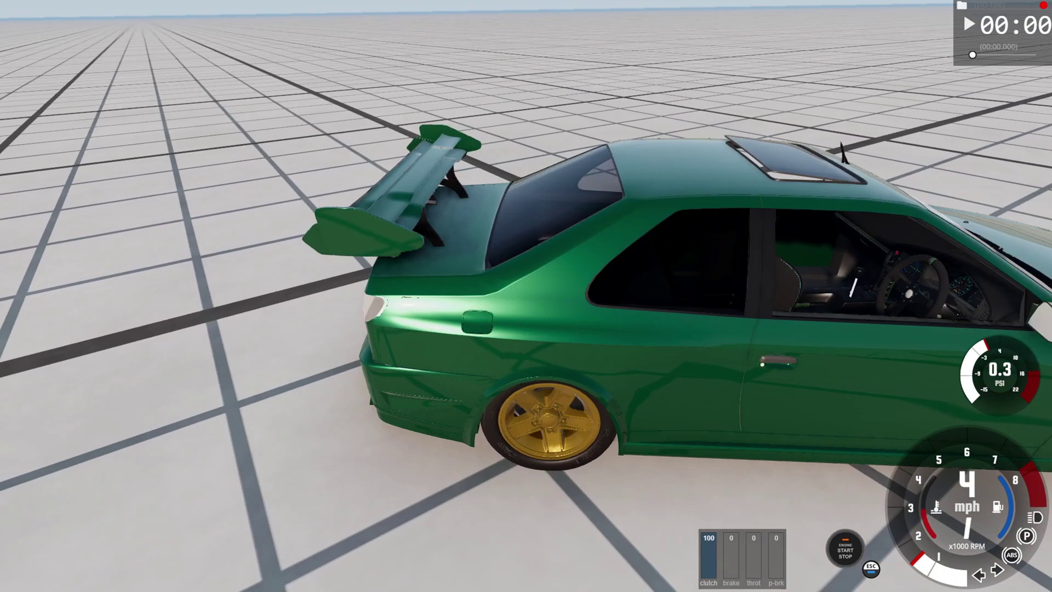
{"action": "key", "text": "d"}
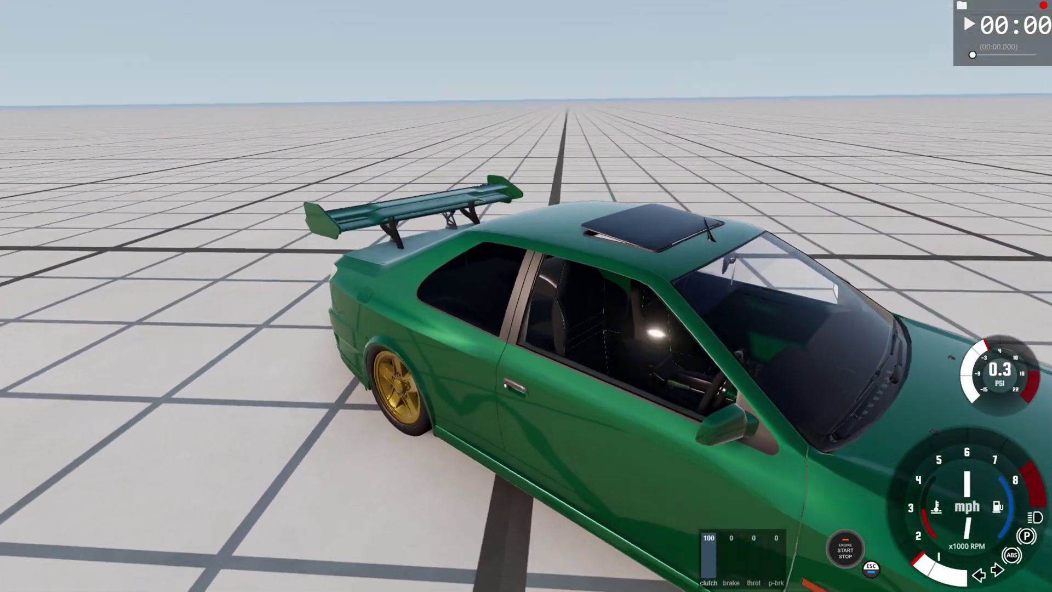
{"action": "key", "text": "a"}
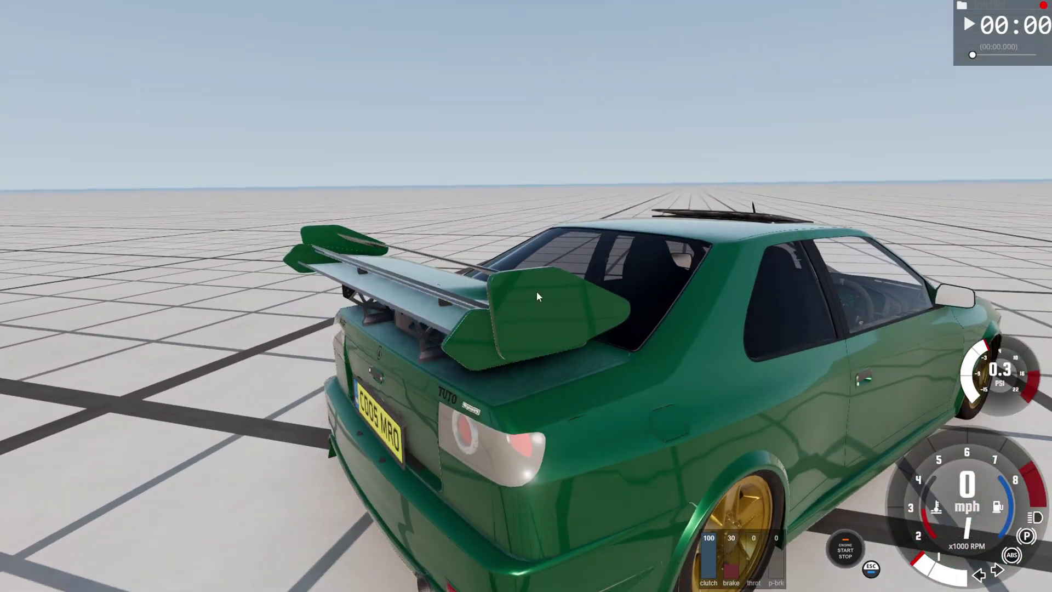
{"action": "key", "text": "d"}
{"action": "key", "text": "w"}
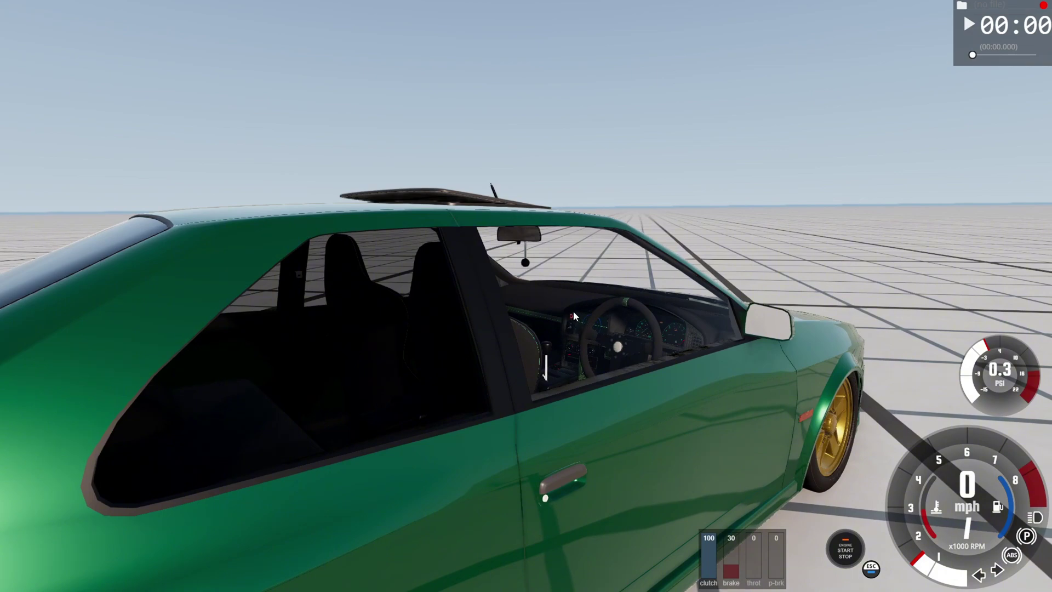
{"action": "key", "text": "KP_4"}
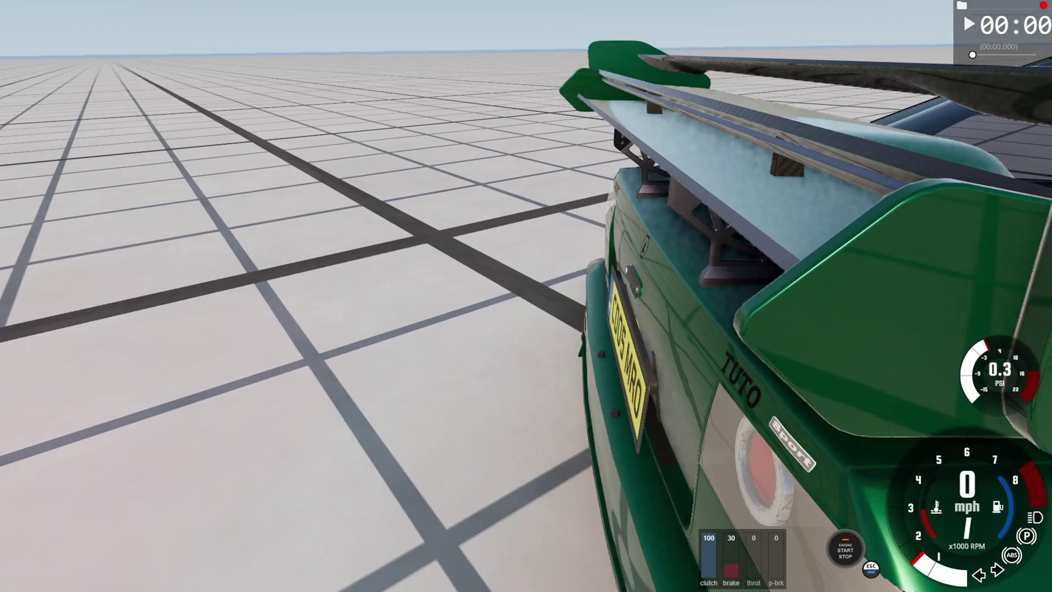
{"action": "key", "text": "d"}
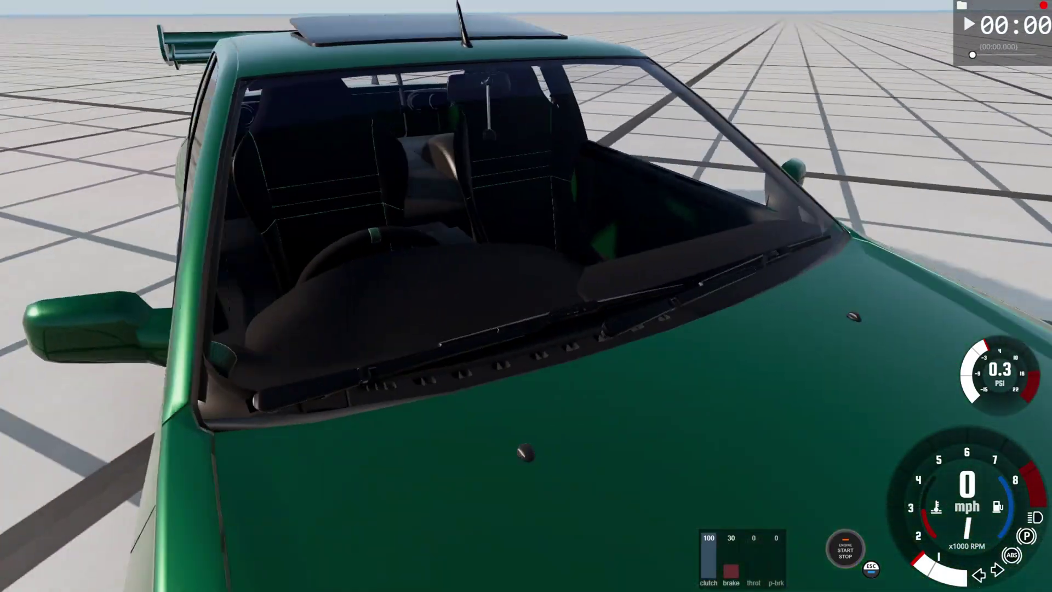
{"action": "key", "text": "s"}
{"action": "key", "text": "a"}
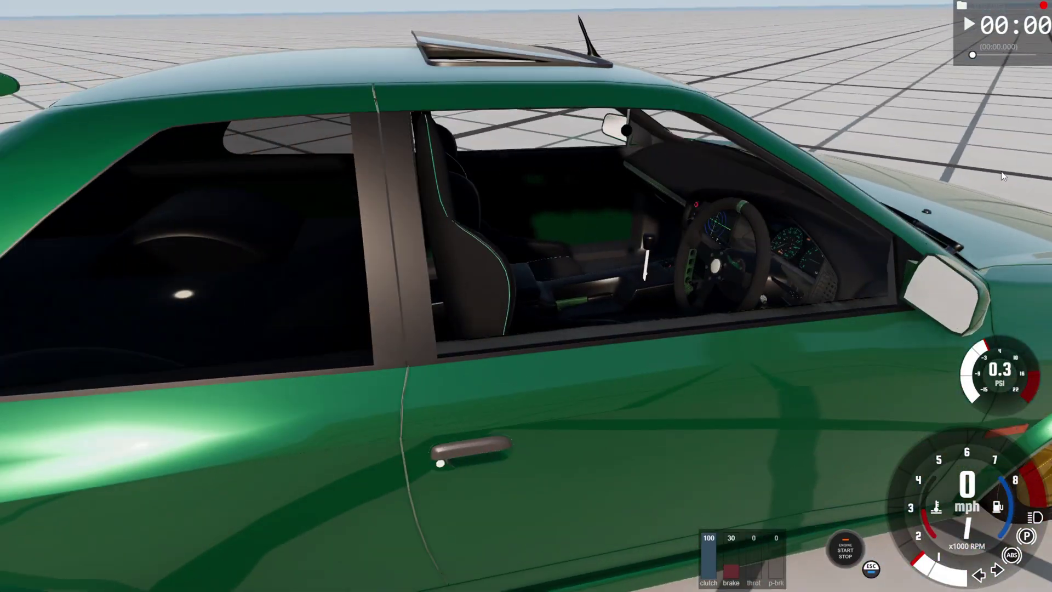
{"action": "key", "text": "s"}
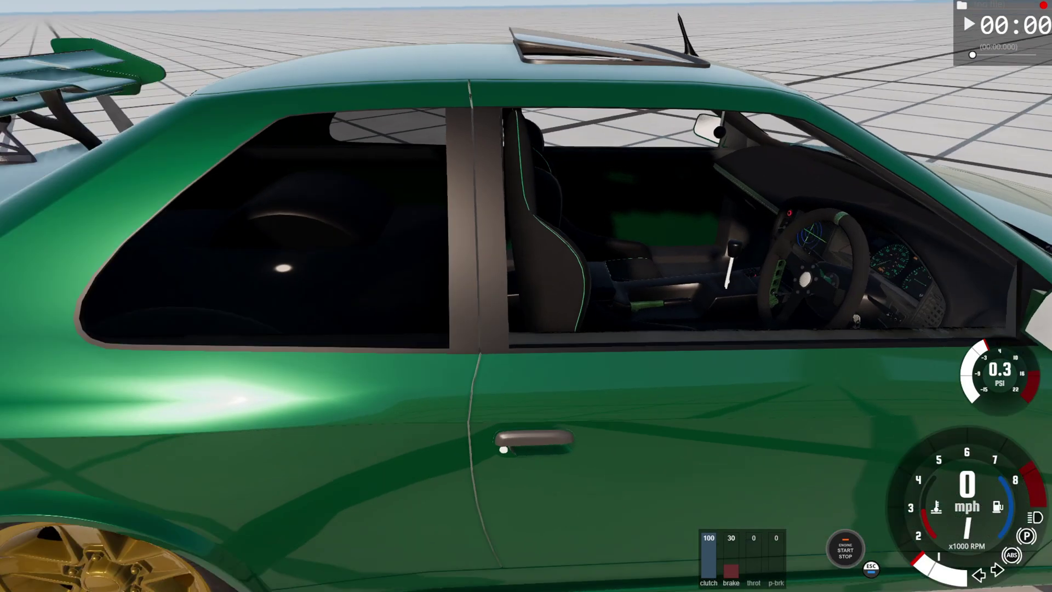
{"action": "key", "text": "a"}
{"action": "key", "text": "a"}
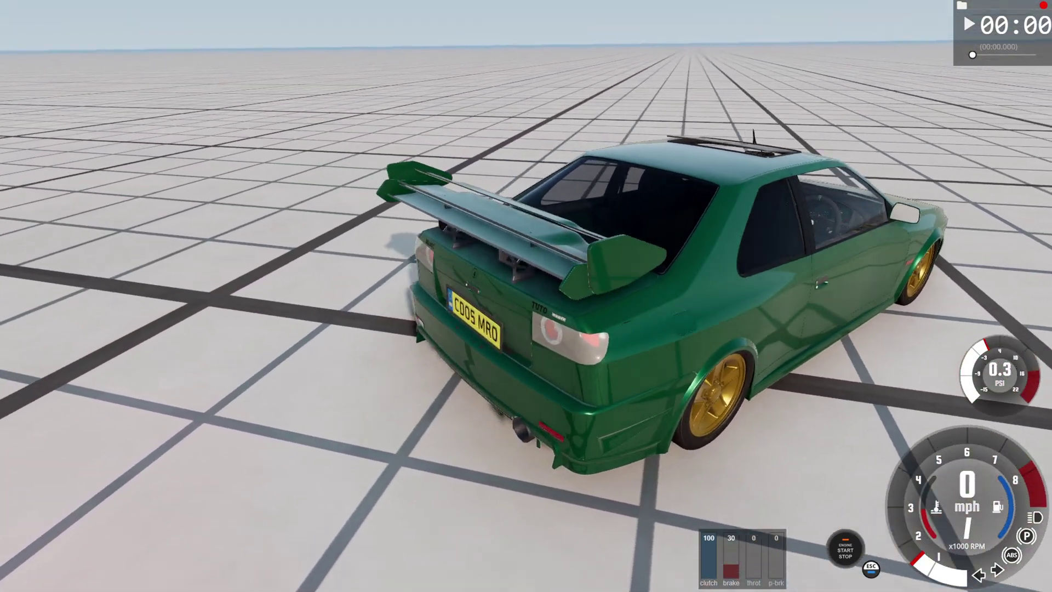
{"action": "key", "text": "w"}
{"action": "key", "text": "d"}
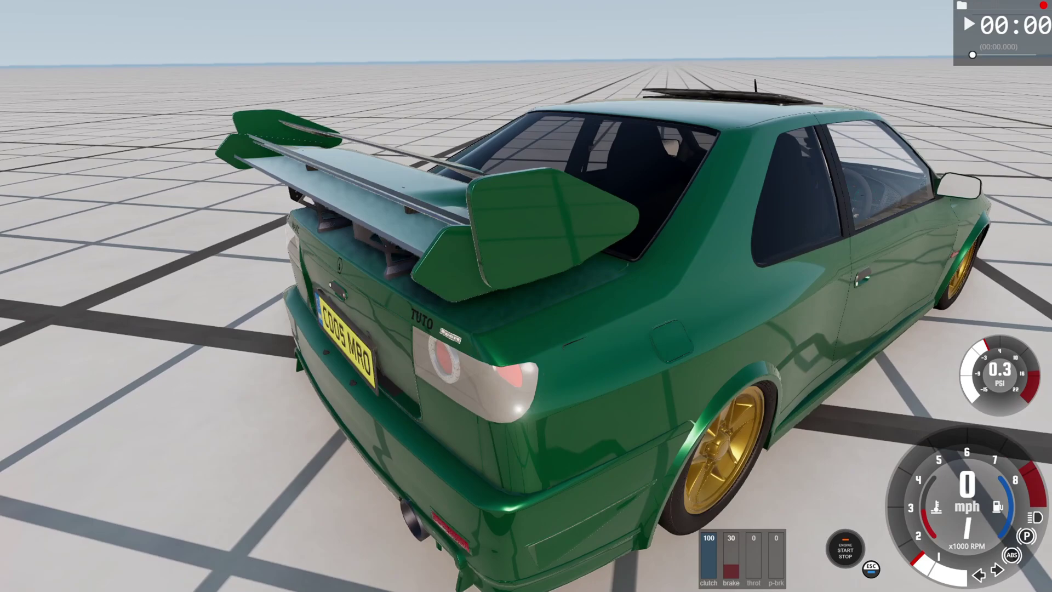
{"action": "key", "text": "KP_6"}
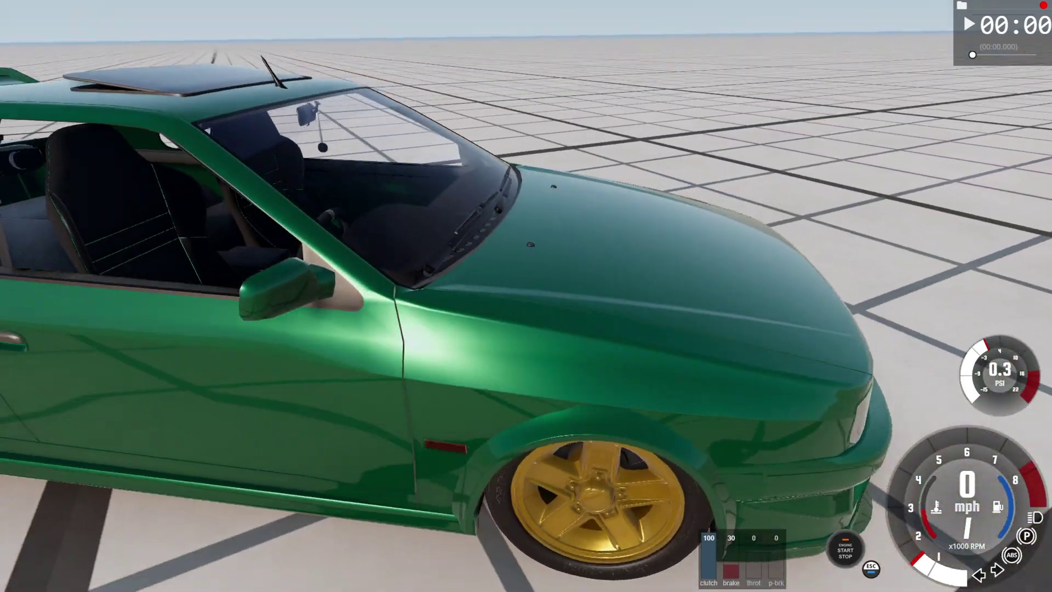